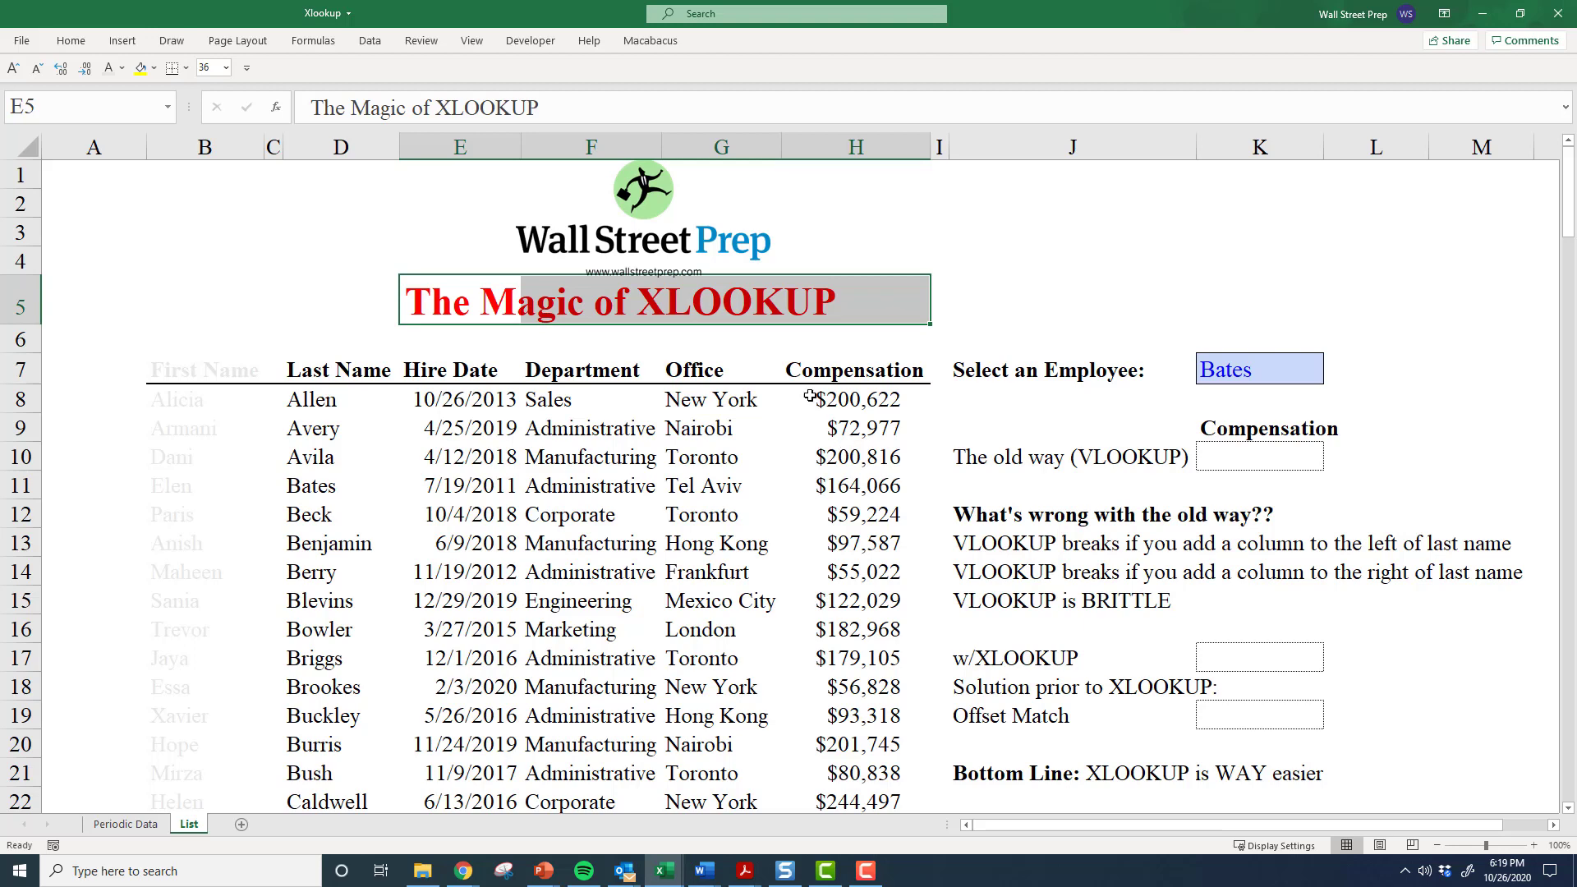
Select the whole employee table starting from the Last Name header.
click(756, 432)
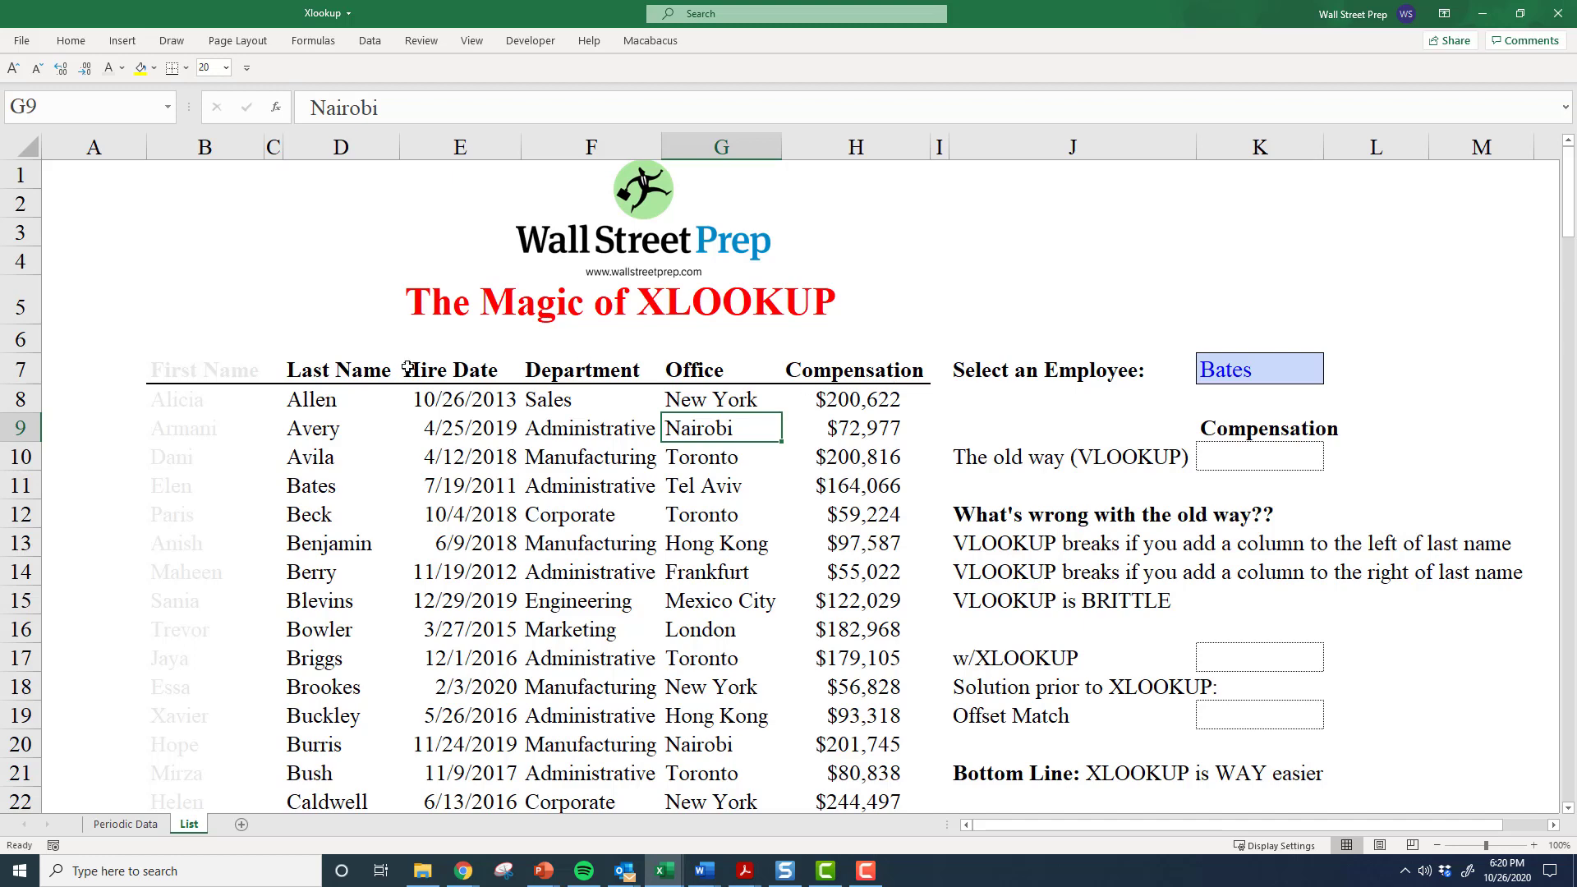
click(310, 375)
key(ctrl+shift+Right)
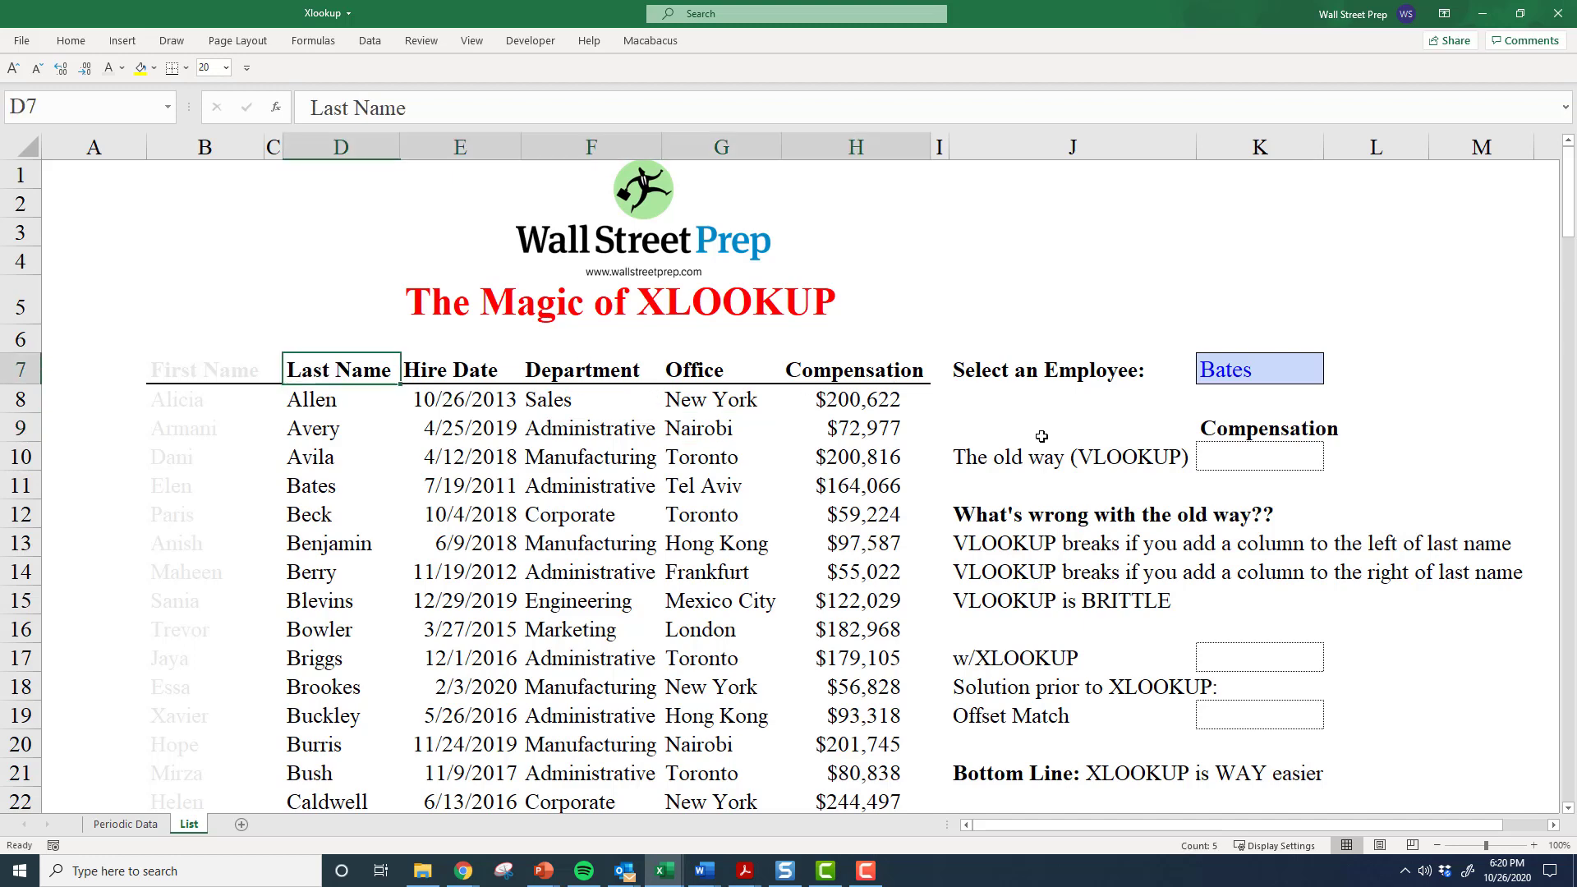
key(ctrl+shift+Down)
scroll(1018, 448, up, 4)
scroll(1019, 449, up, 20)
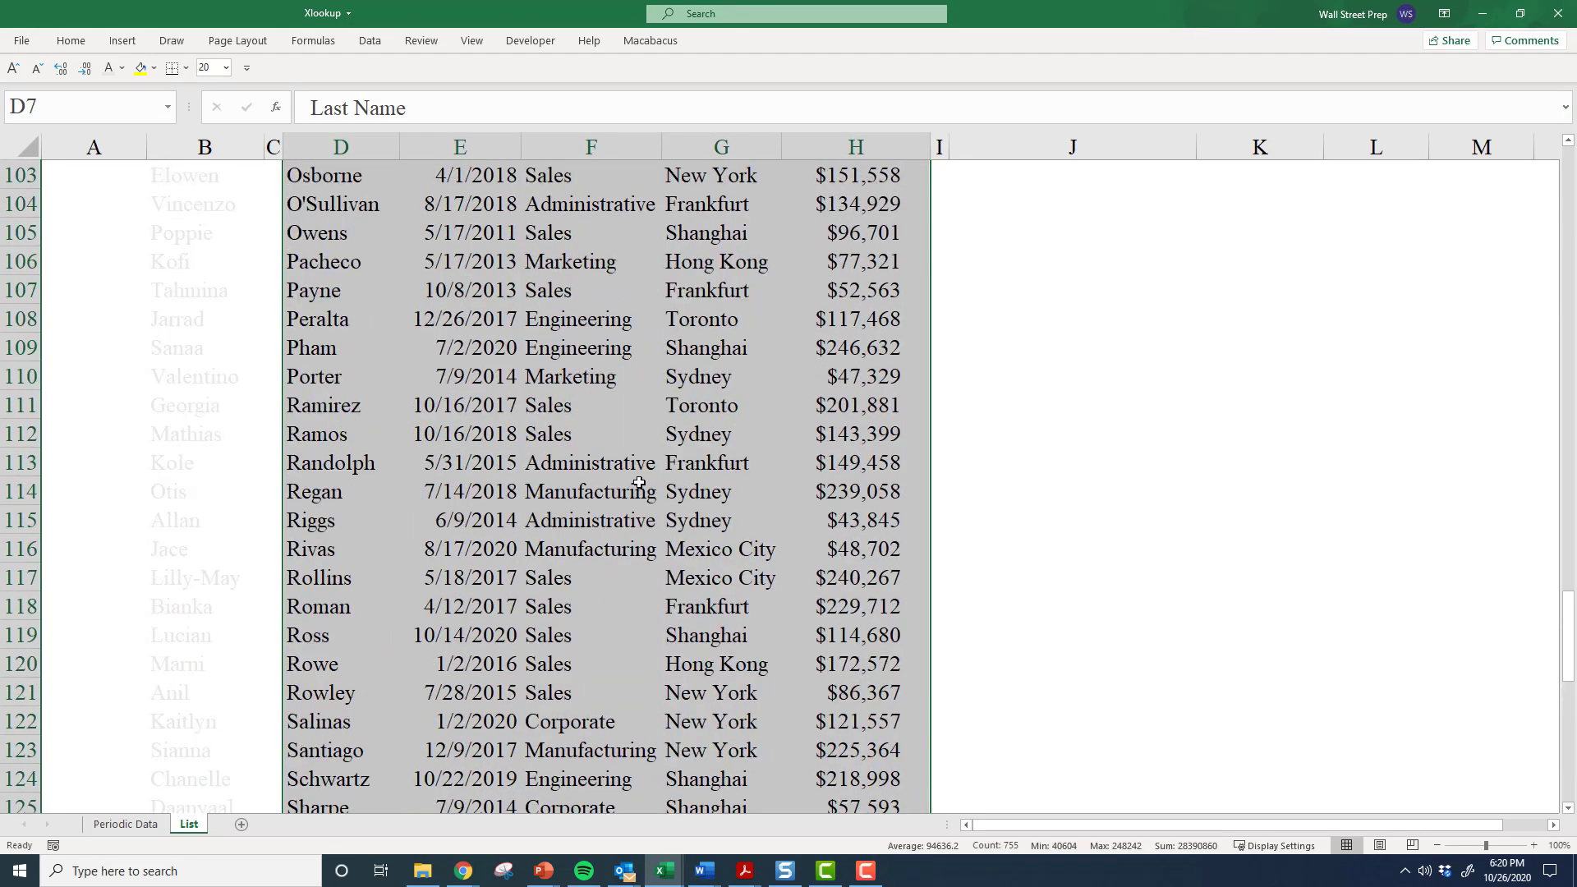
scroll(622, 489, up, 2)
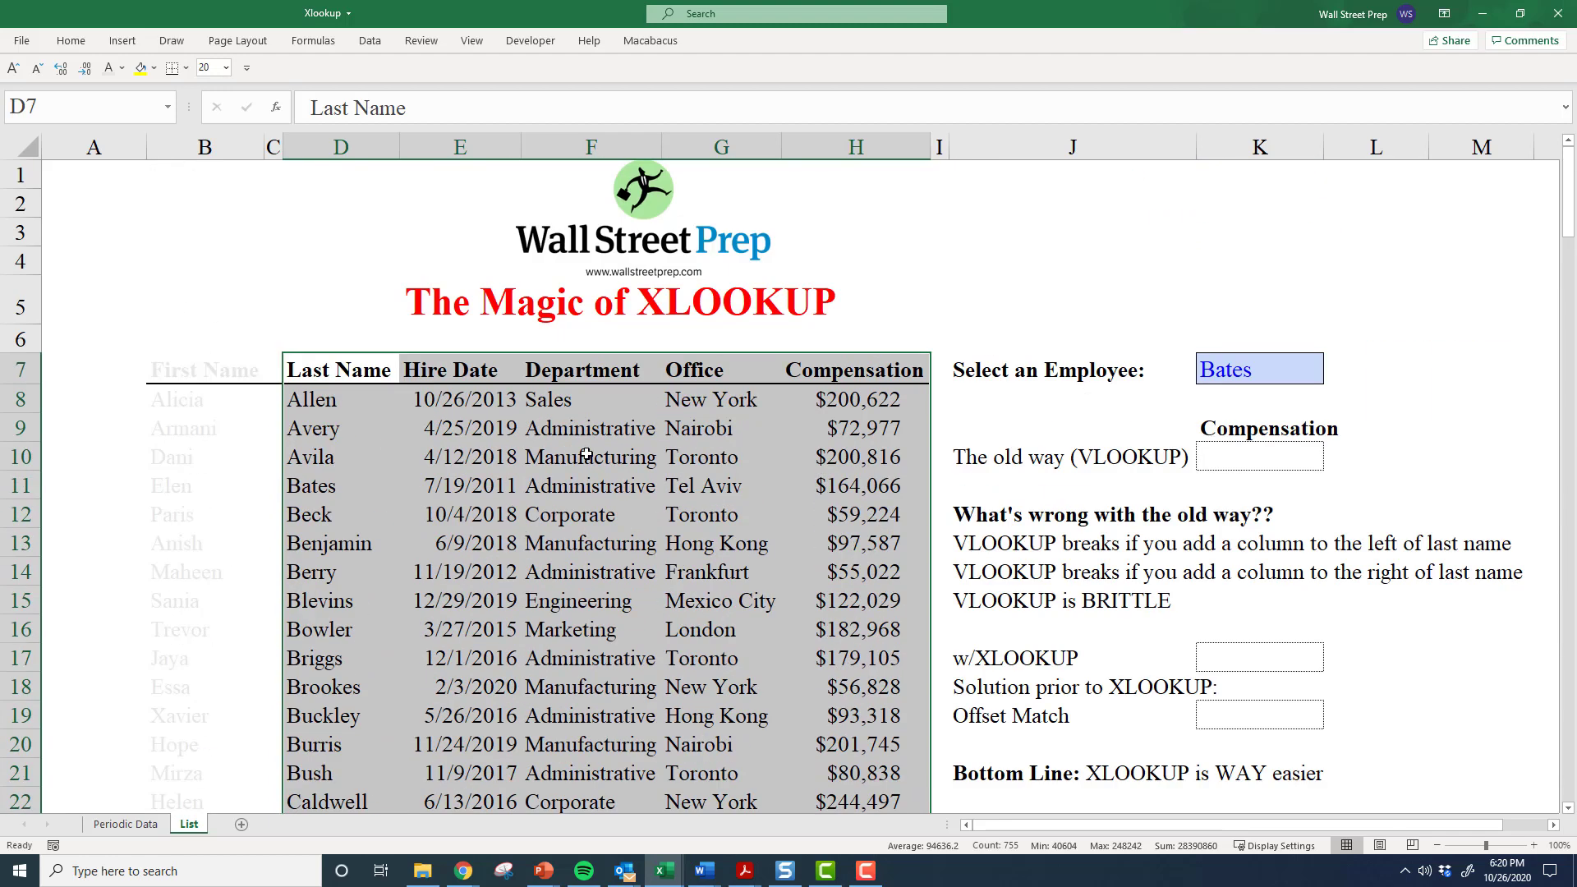
Point out the Hire Date, Department, Office, Compensation, Last Name and First Name headers.
click(435, 371)
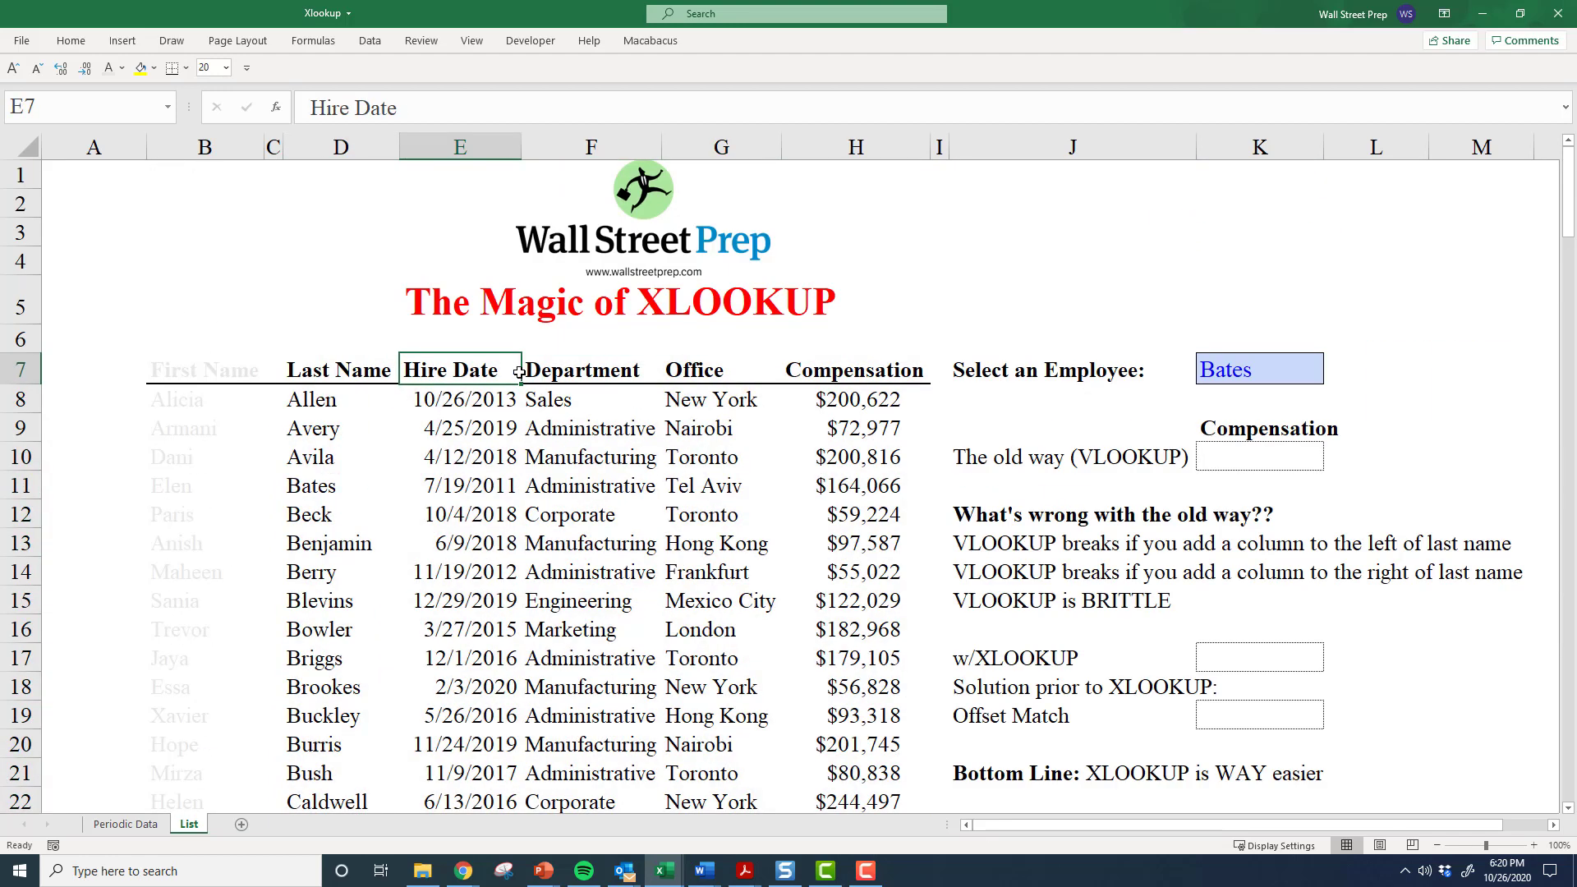
click(542, 371)
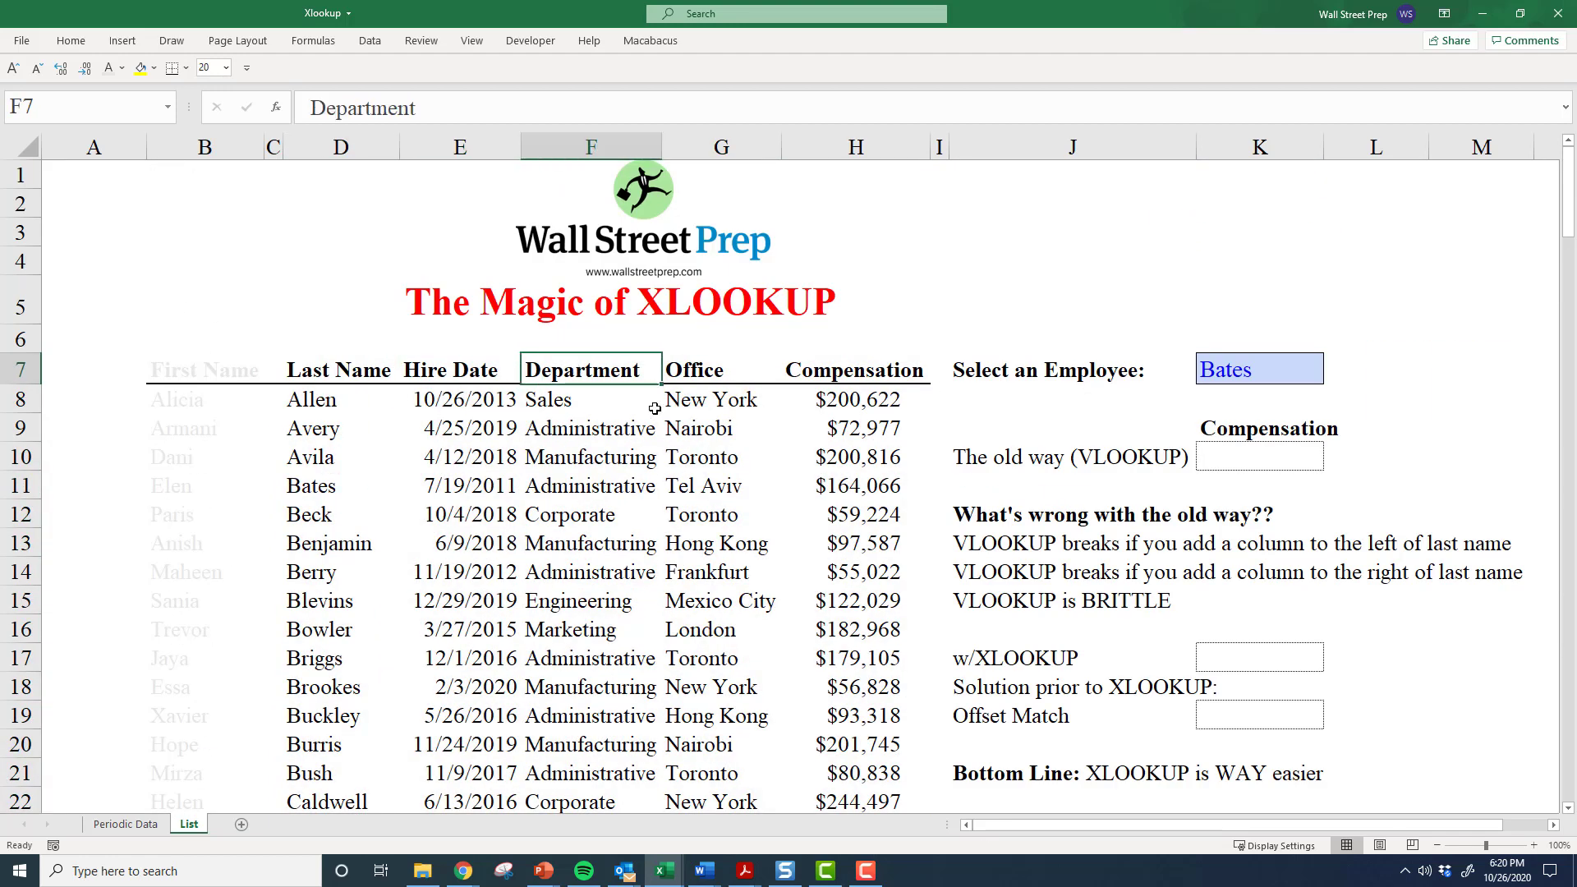
click(731, 375)
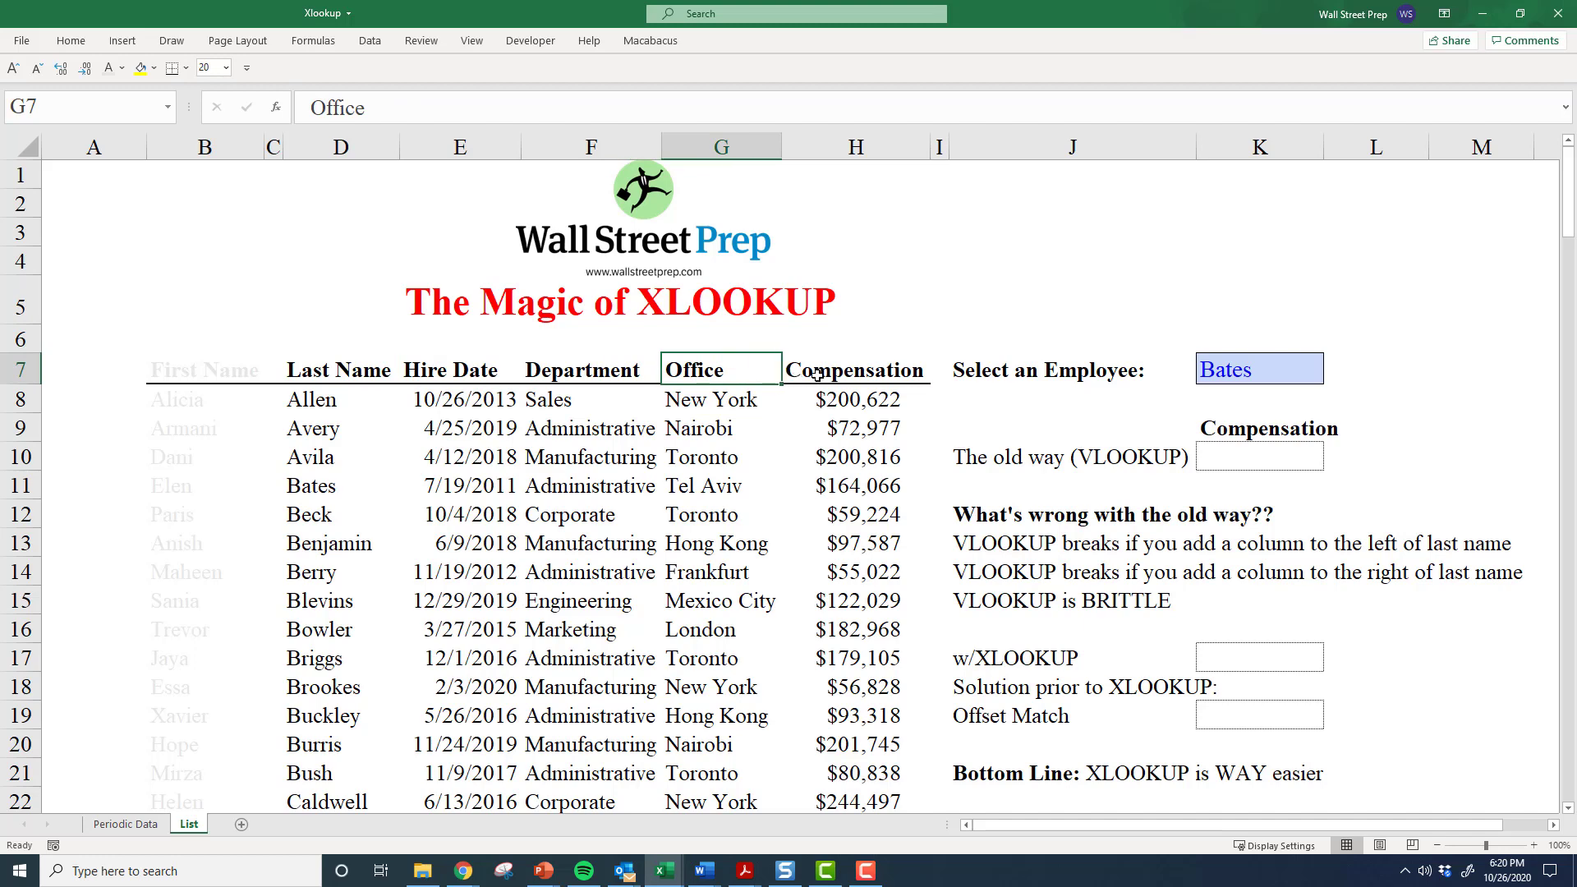
click(870, 371)
drag(870, 384, 342, 364)
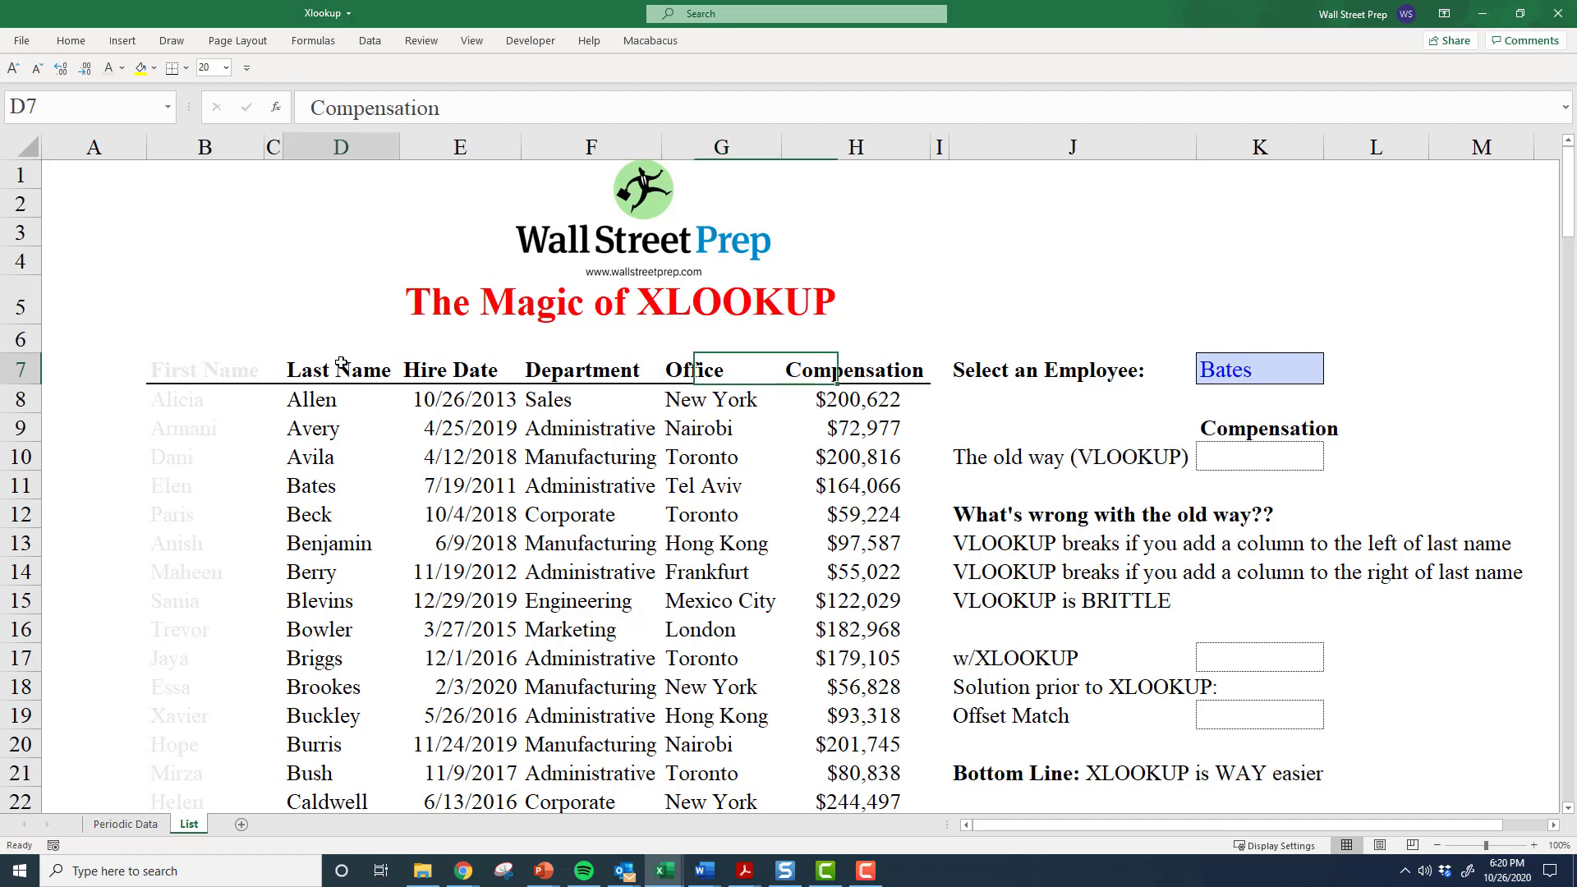
click(342, 364)
click(168, 366)
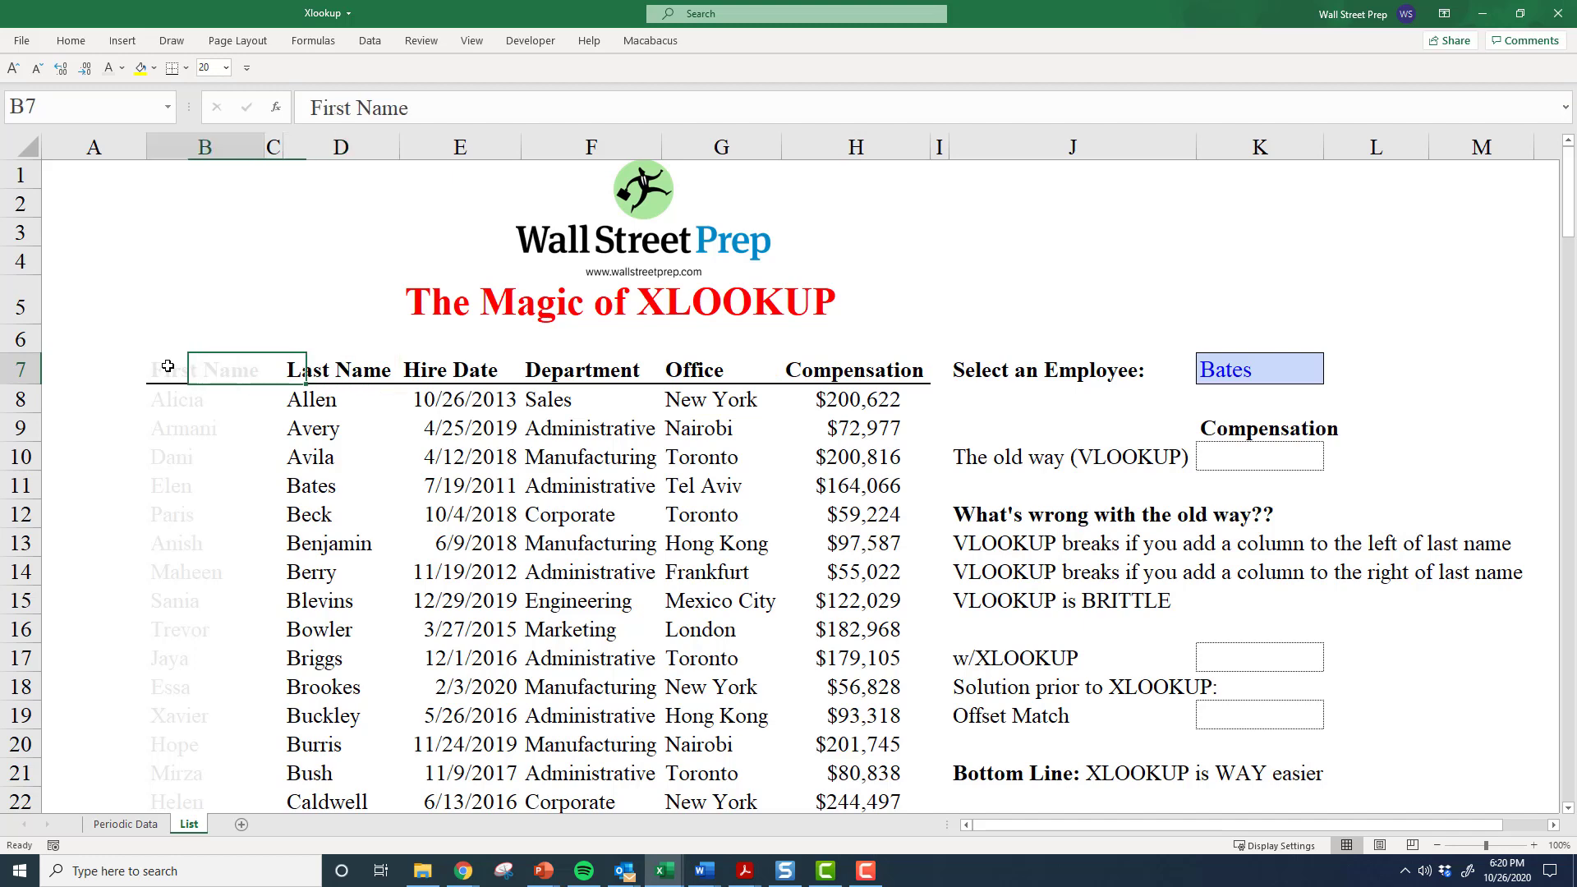
click(346, 372)
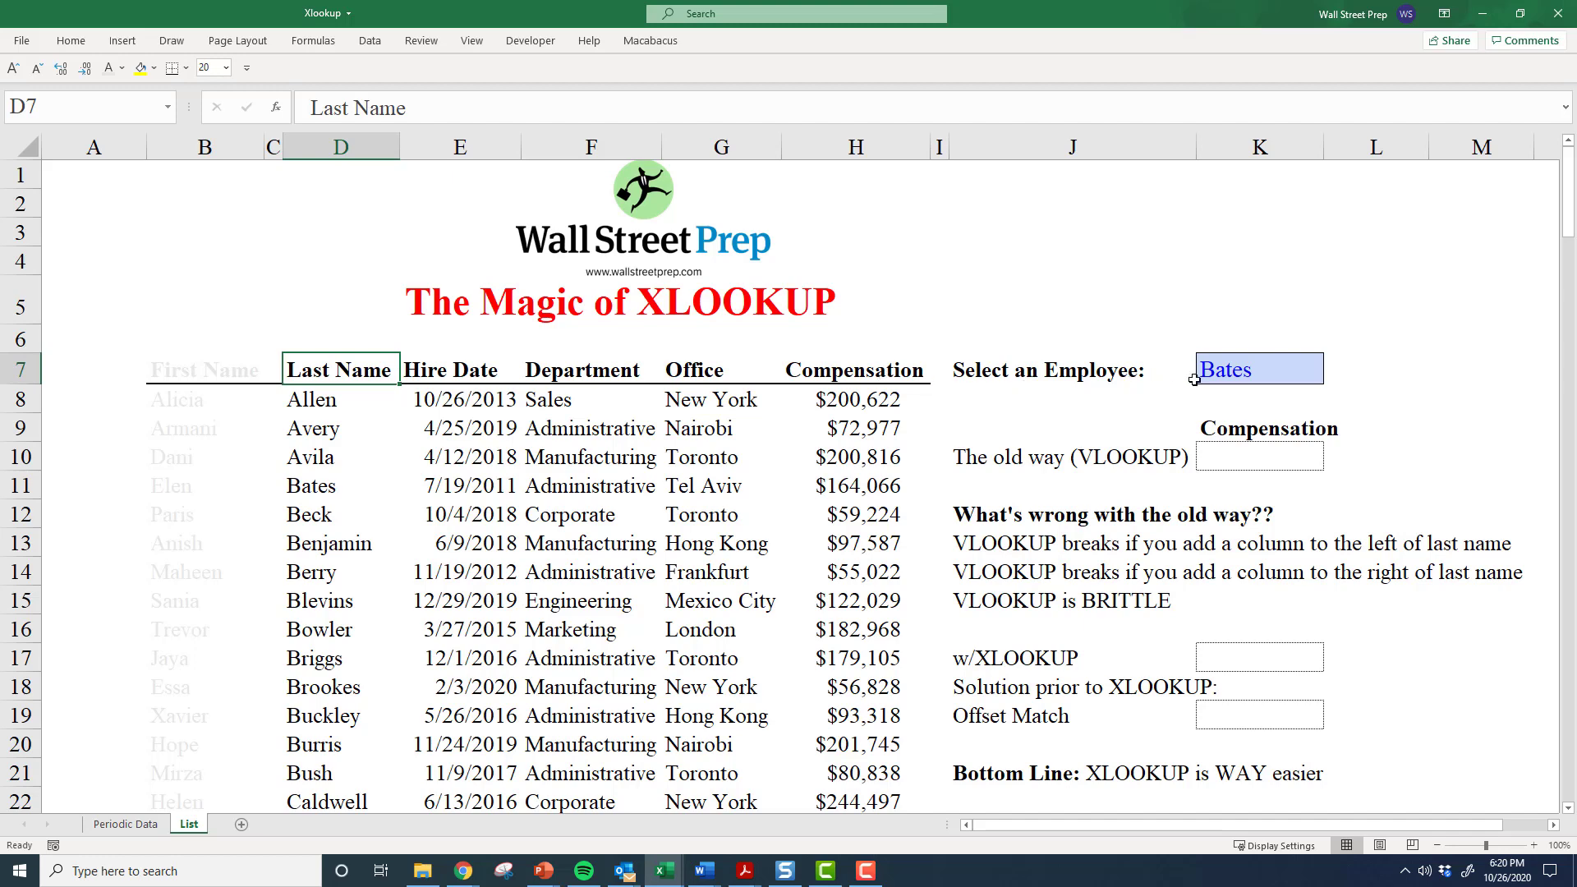
Identify the empty result cell K10 and Bates as the employee chosen in K7.
click(1246, 459)
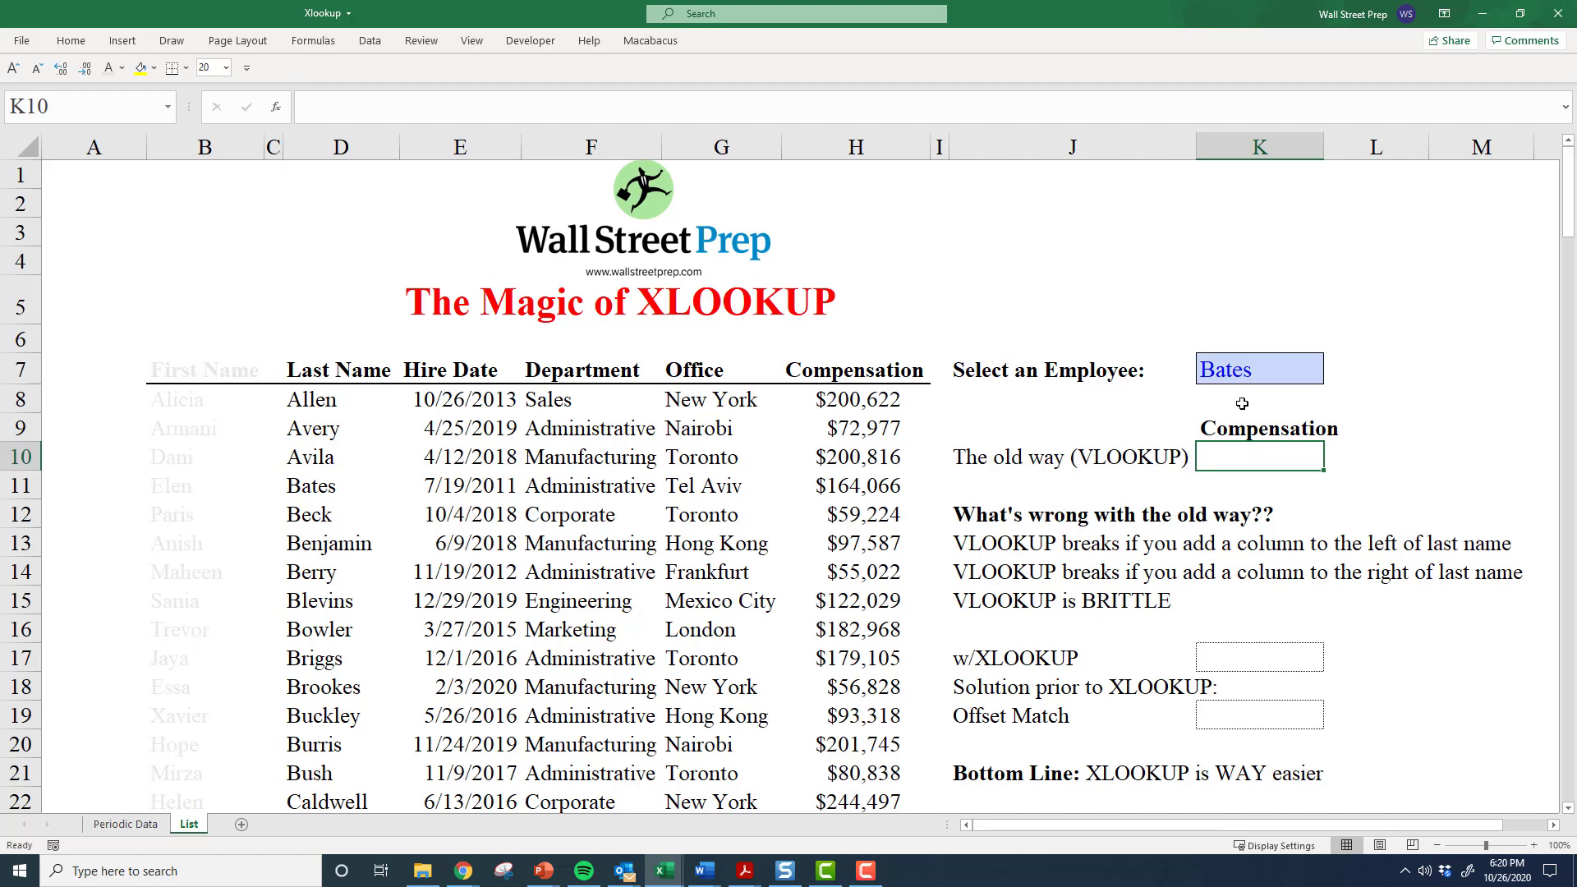
click(1240, 372)
click(343, 491)
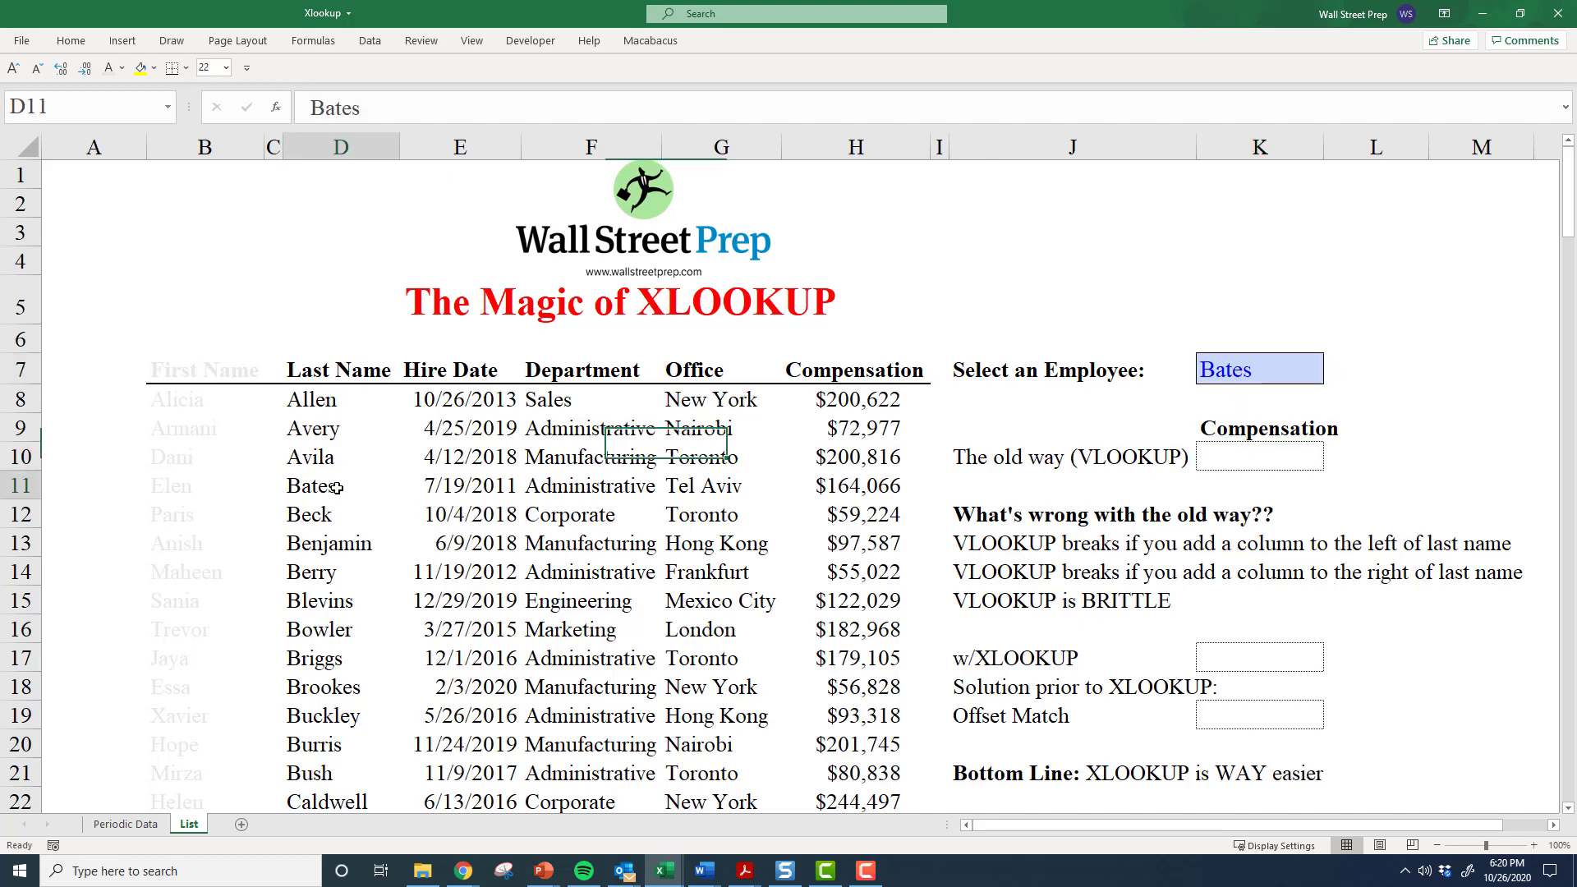
click(1230, 451)
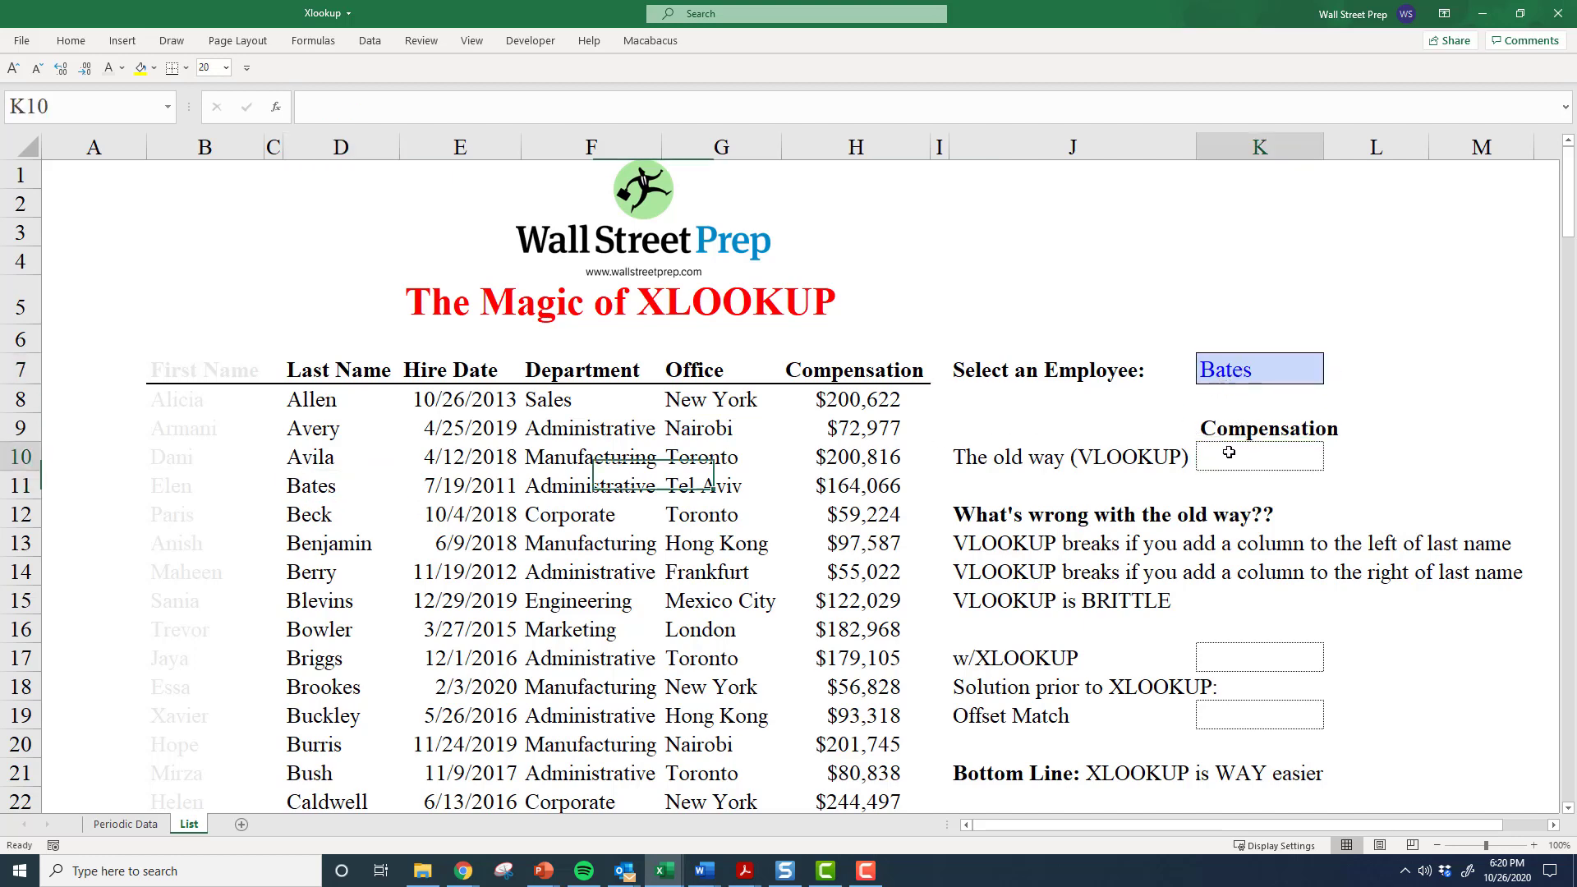
Start =VLOOKUP(K7,D8:H157 in K10 with Bates as lookup value and the table range.
text(=vlo)
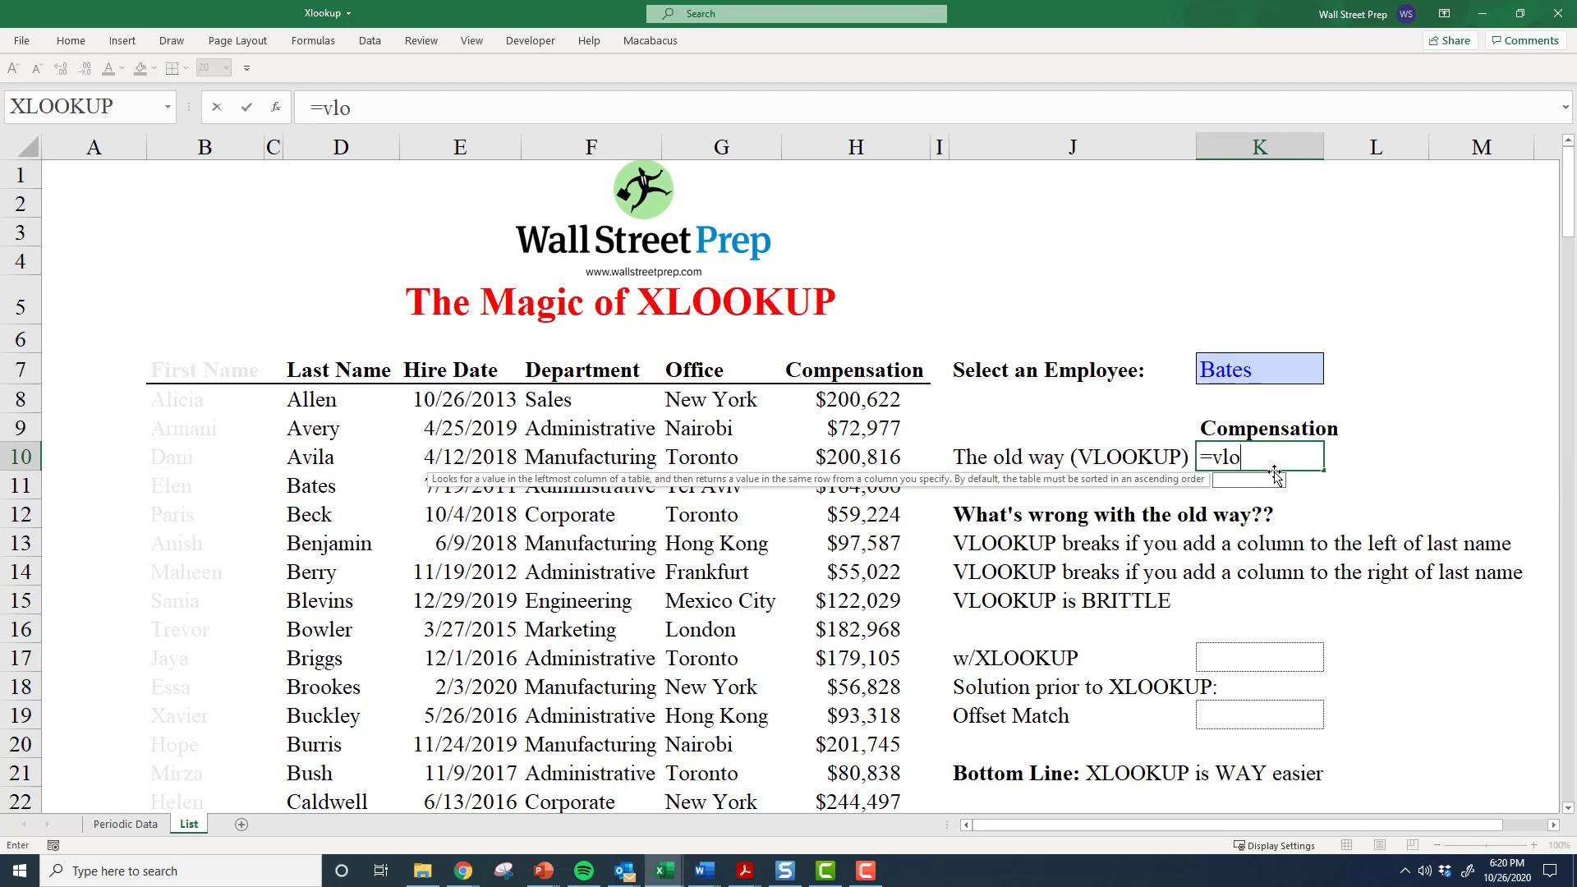
text(okup()
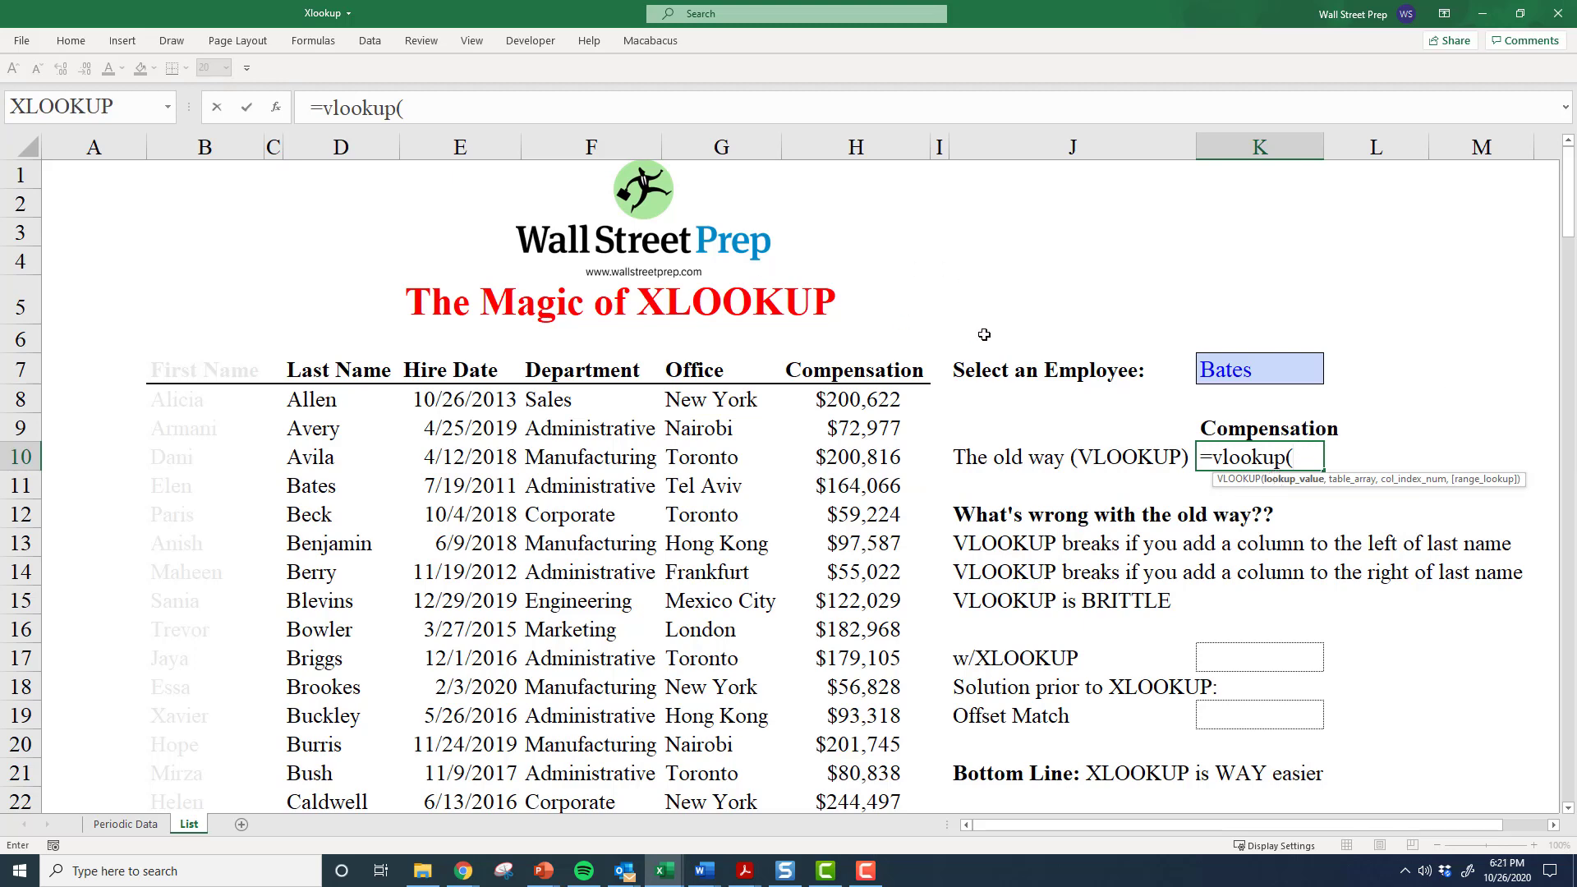
click(1252, 371)
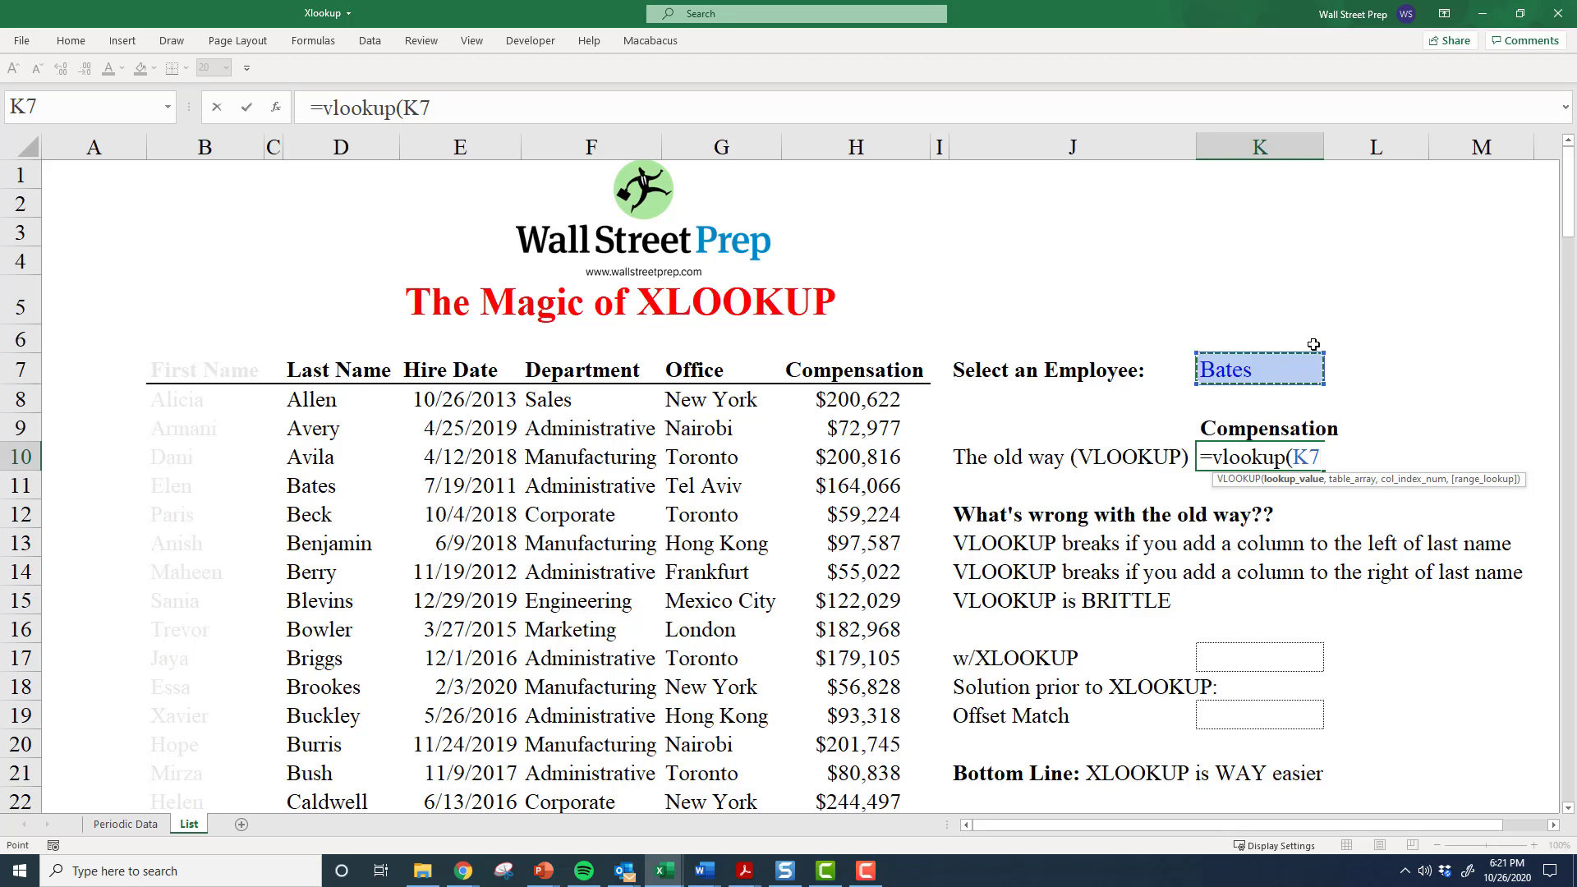
text(,)
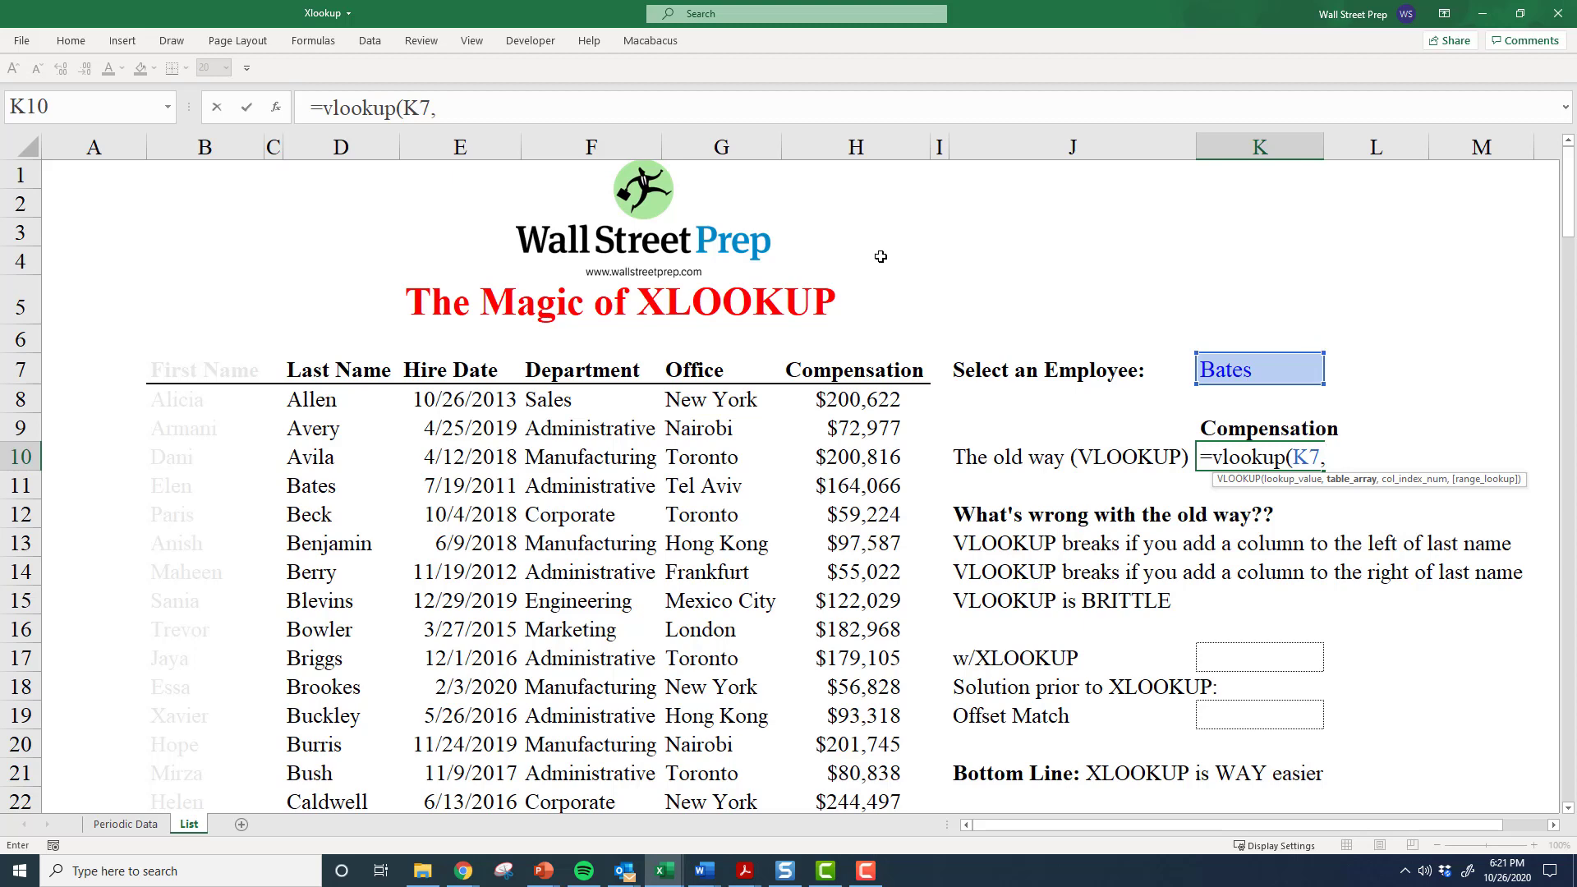
click(332, 399)
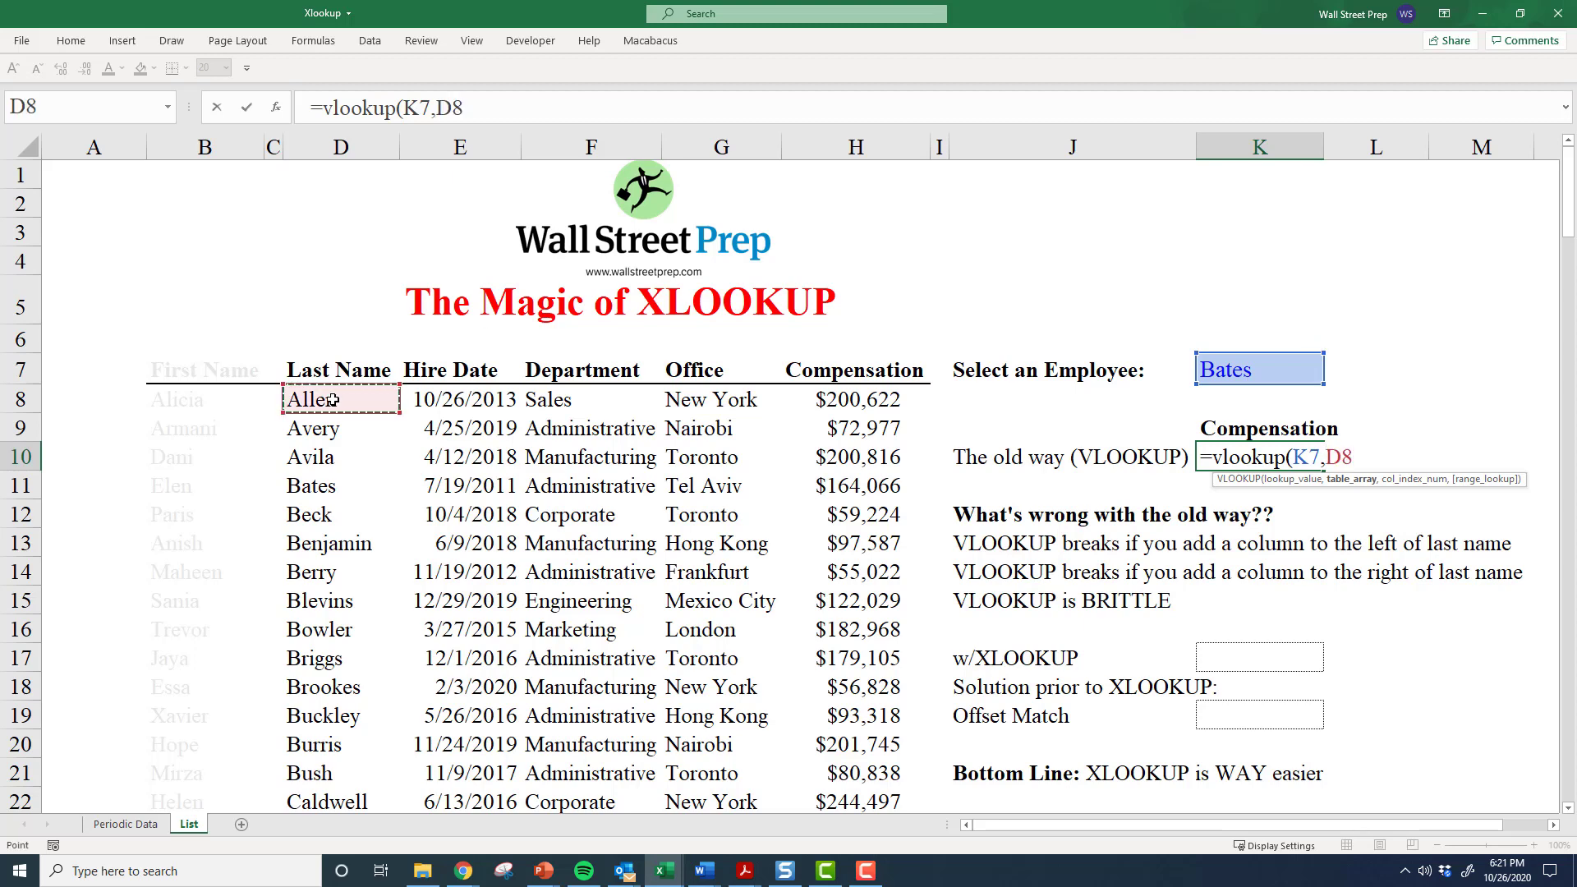
key(ctrl+shift+Right)
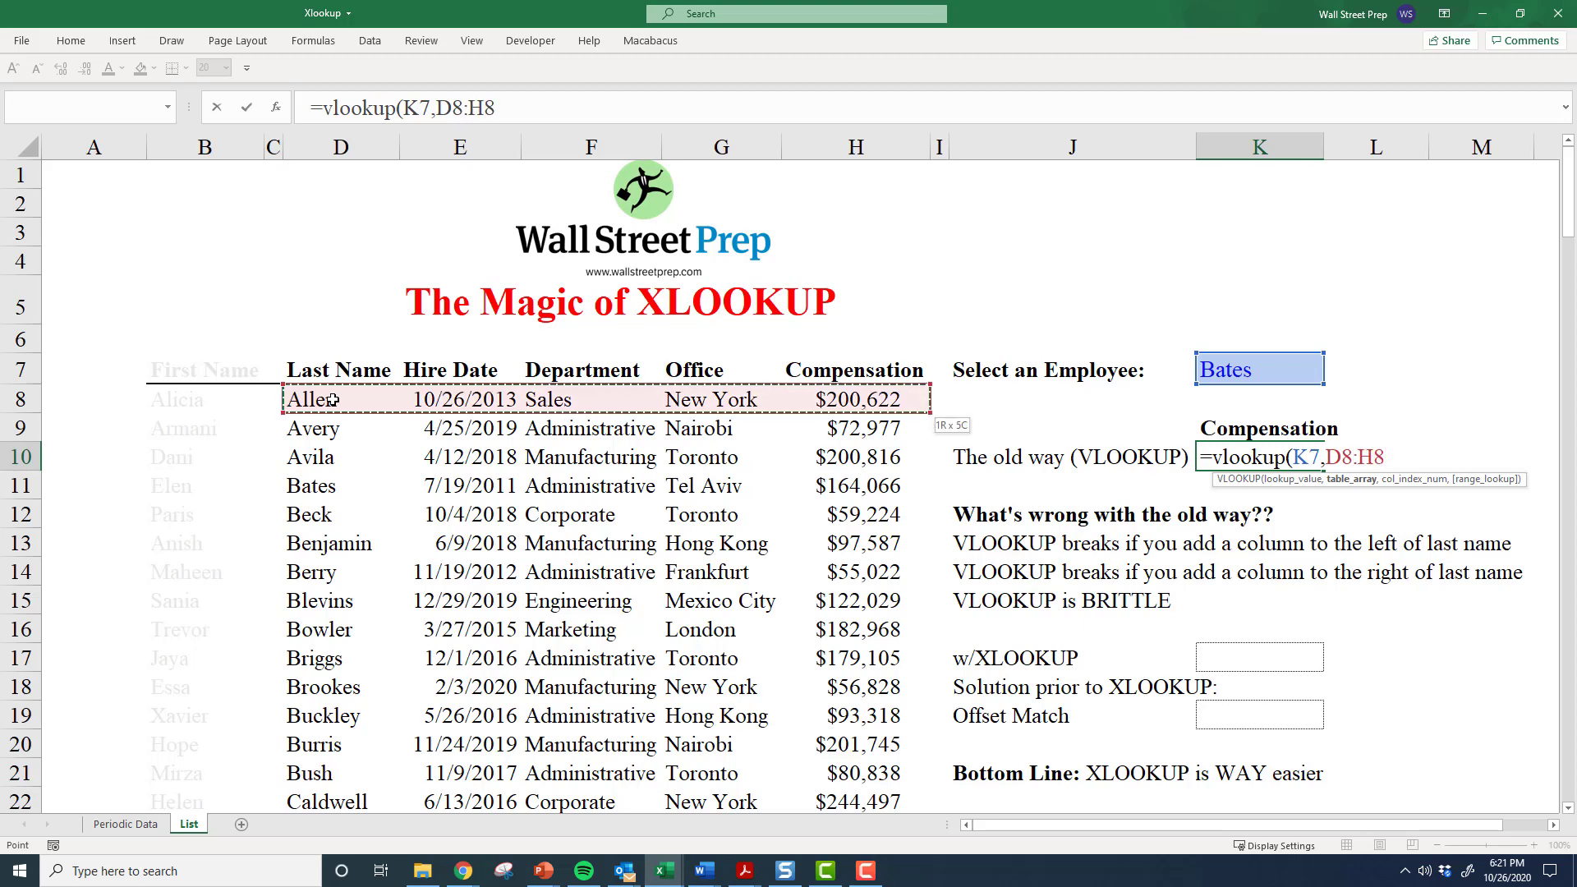
key(ctrl+shift+Down)
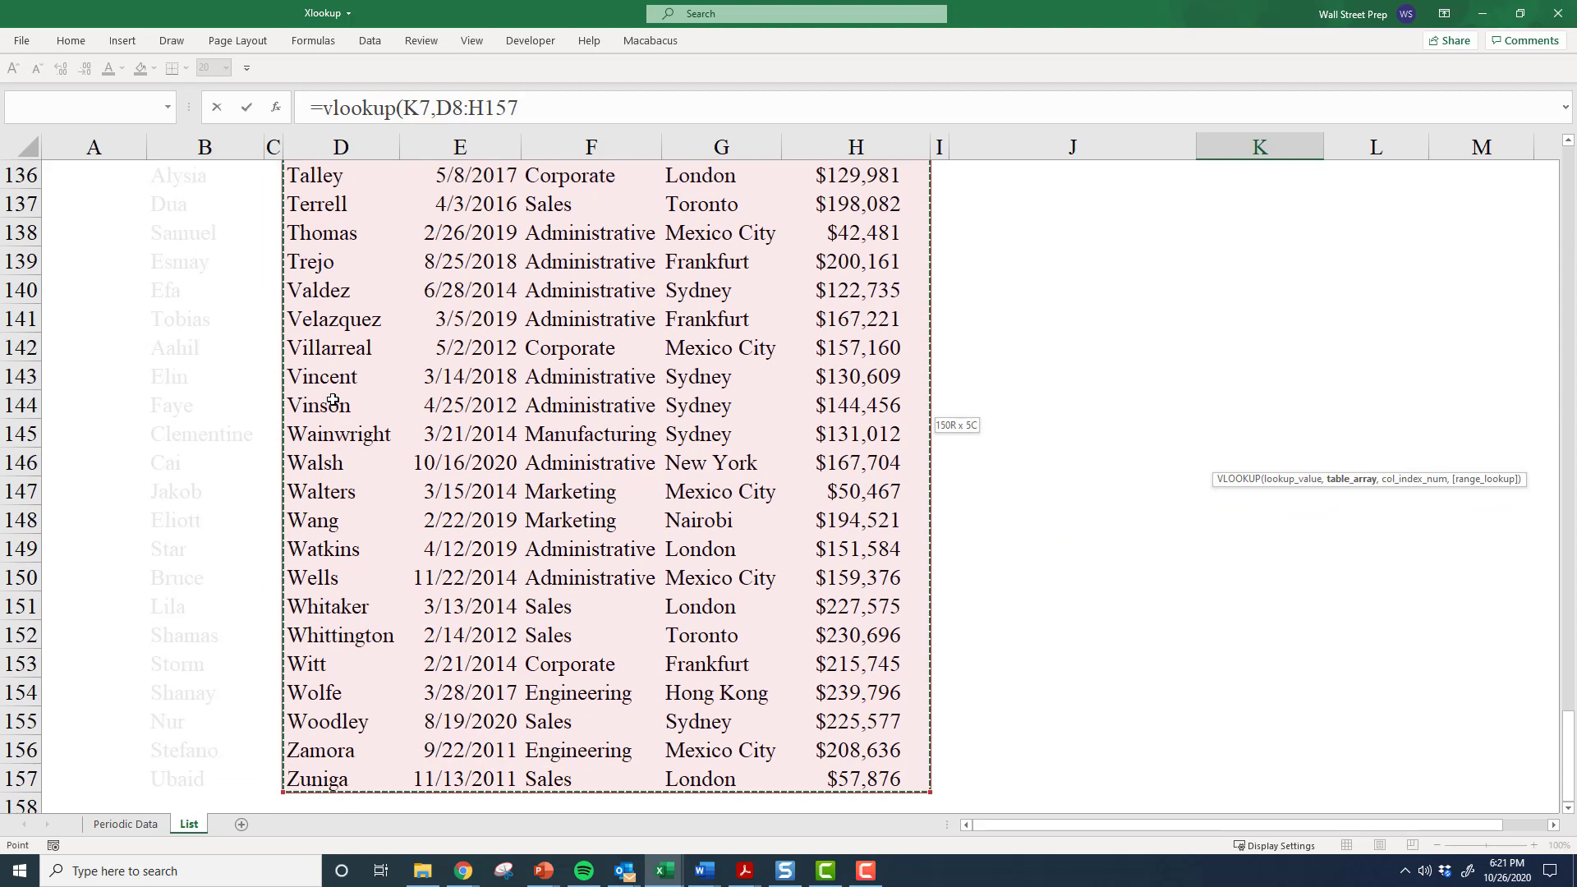
Add column index 5 and commit =VLOOKUP(K7,D8:H157,5) in K10.
text(,)
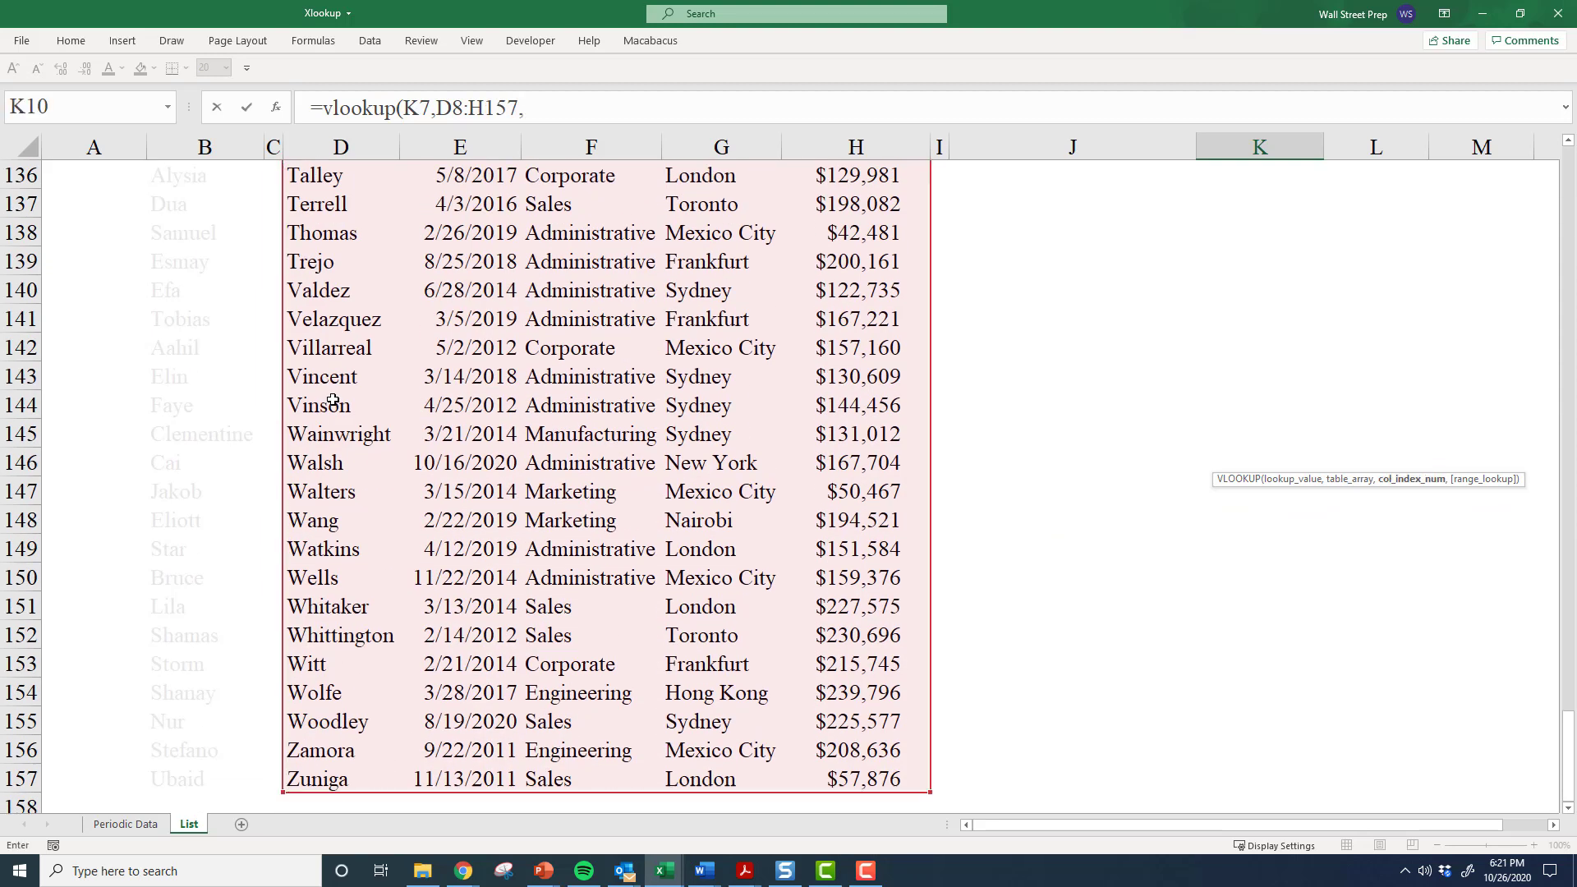
scroll(332, 400, up, 7)
scroll(333, 400, up, 20)
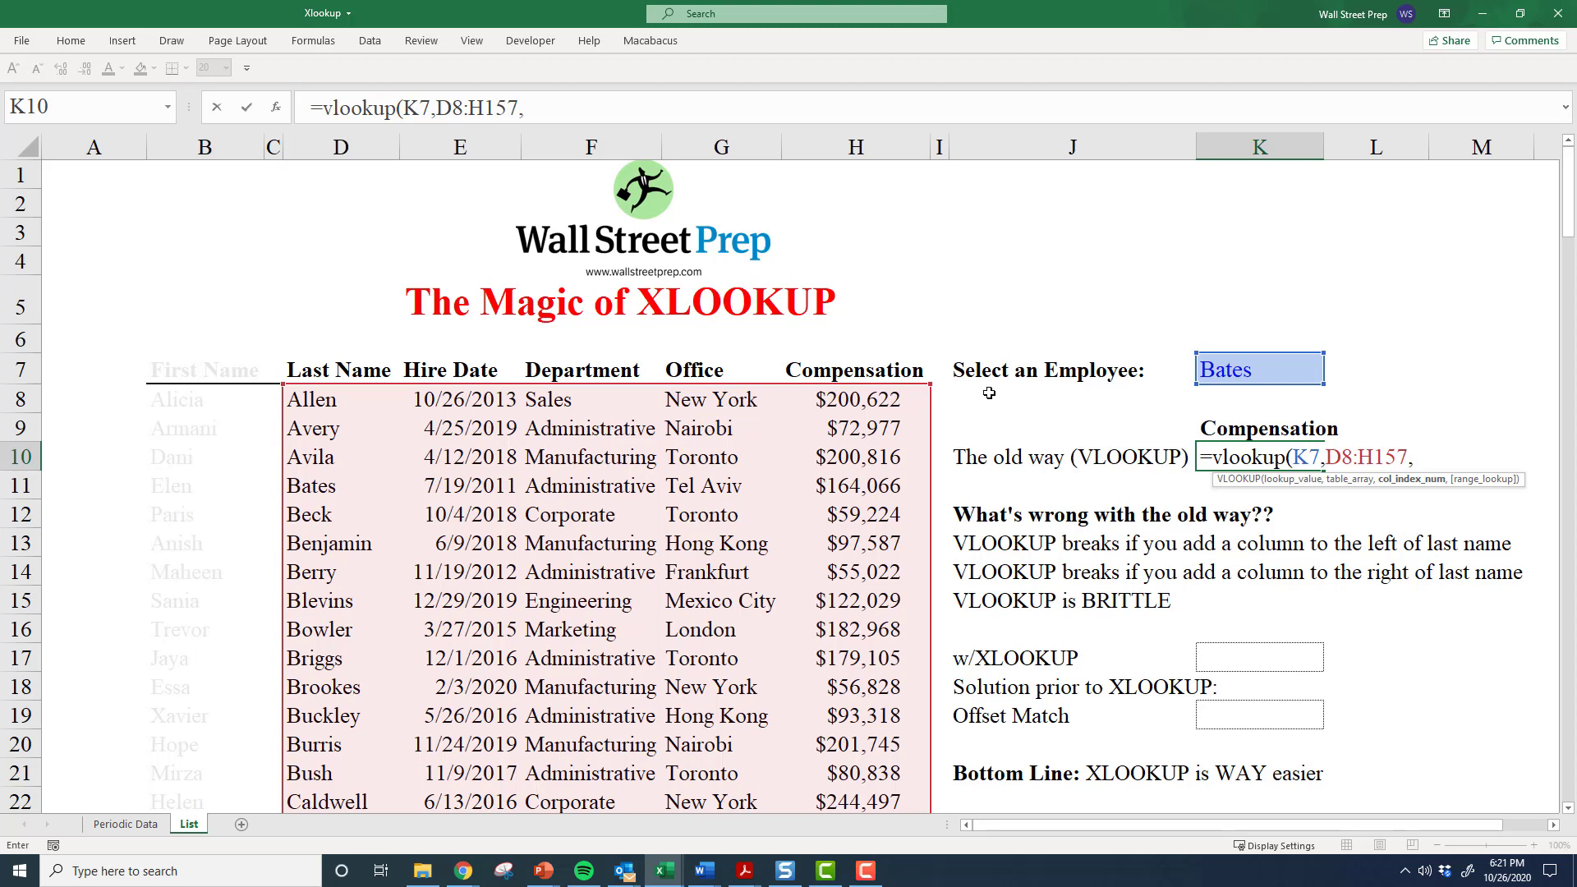
text(5,)
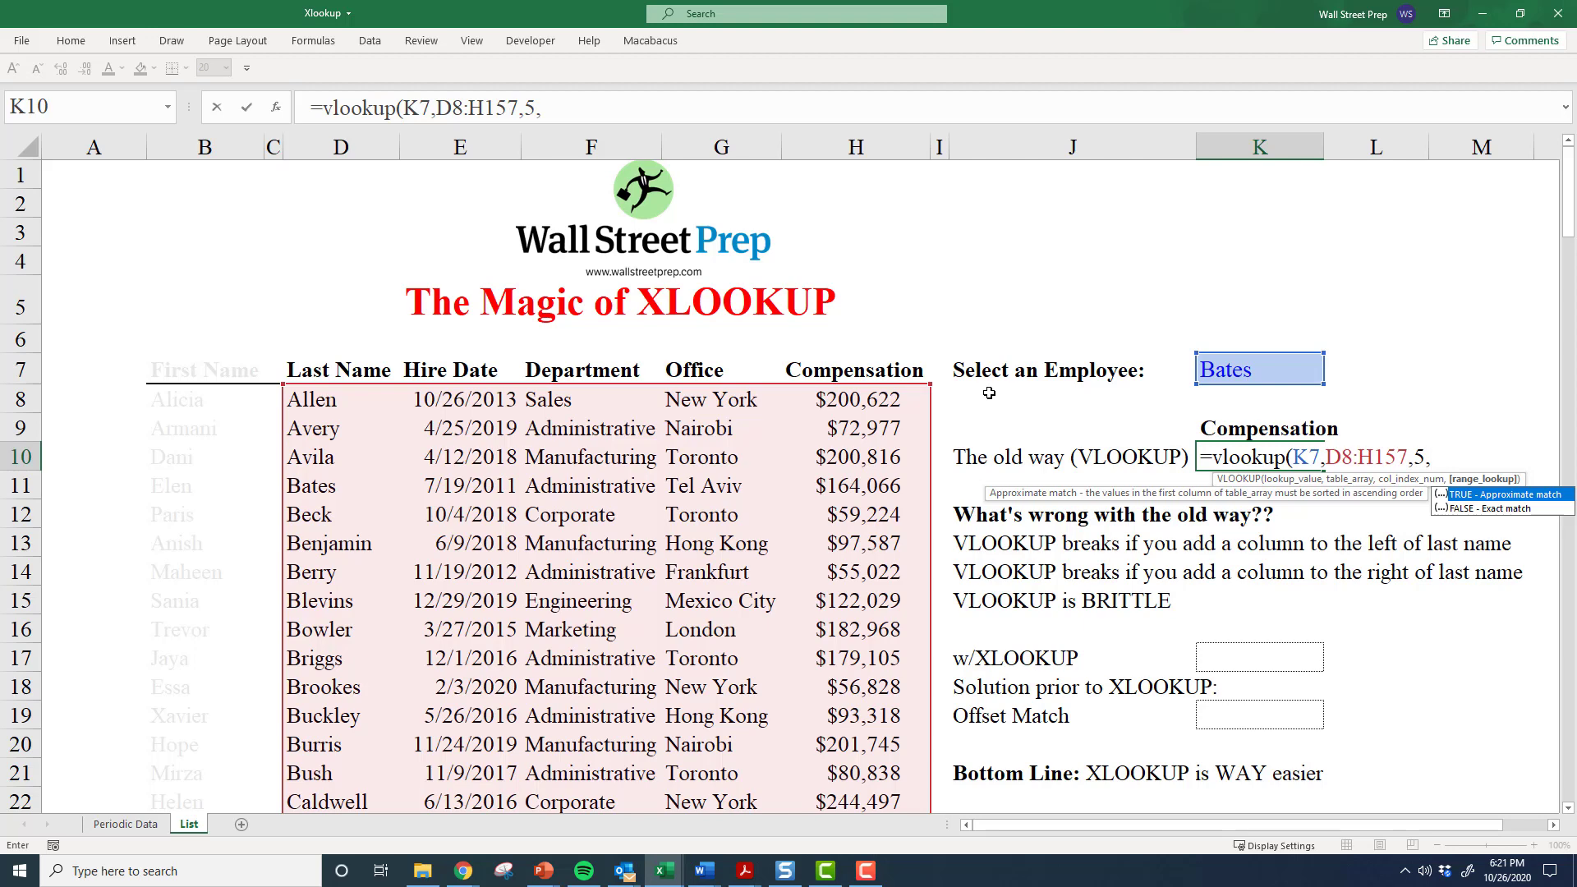
key(BackSpace)
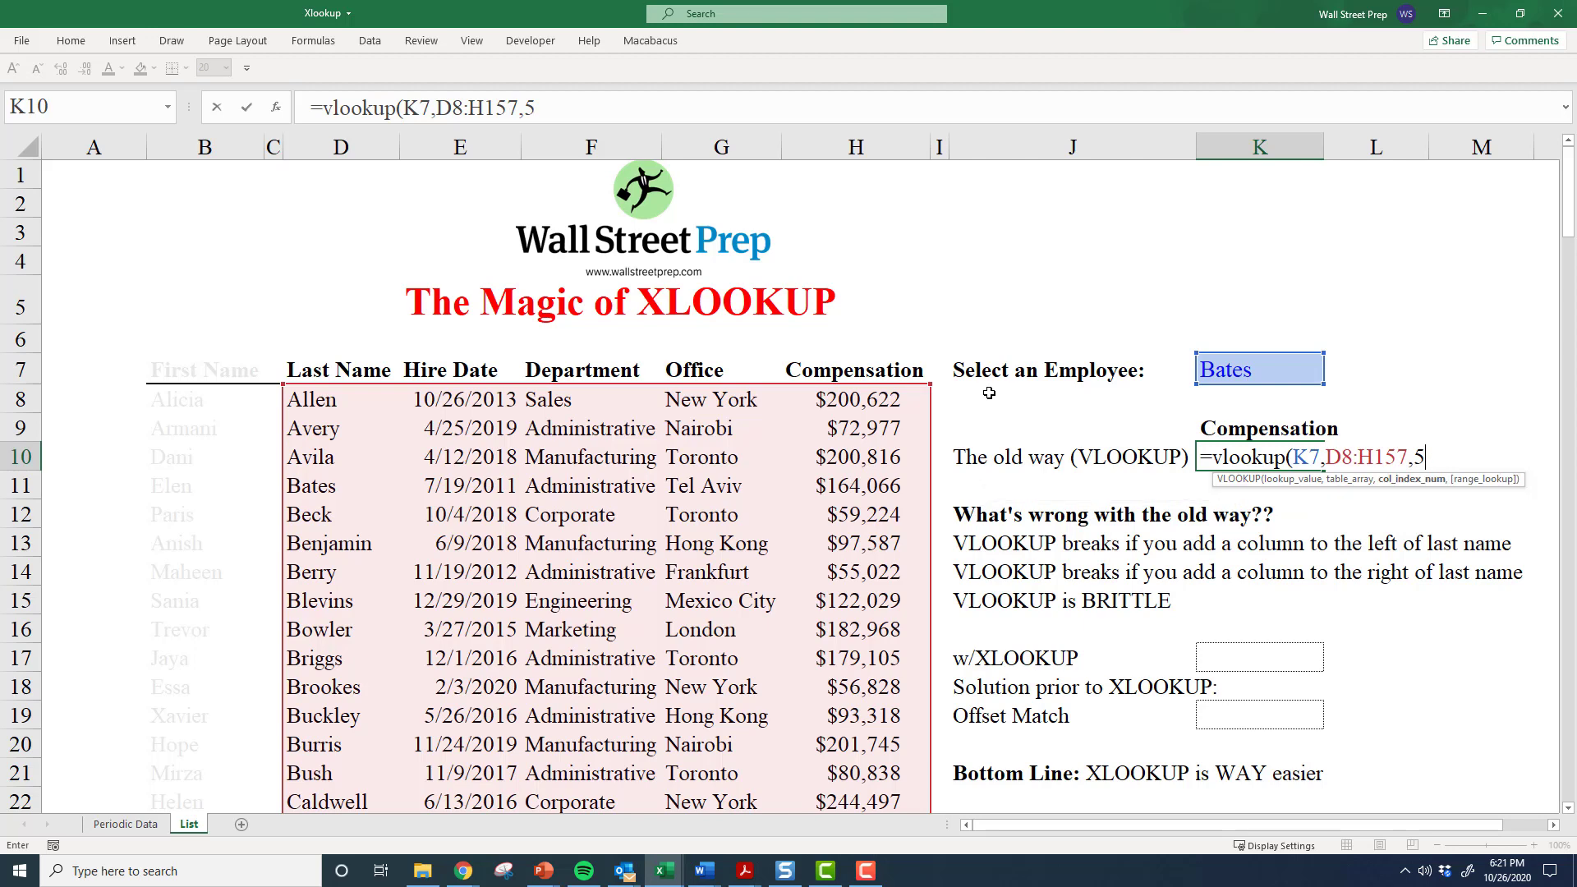
key(ctrl+Return)
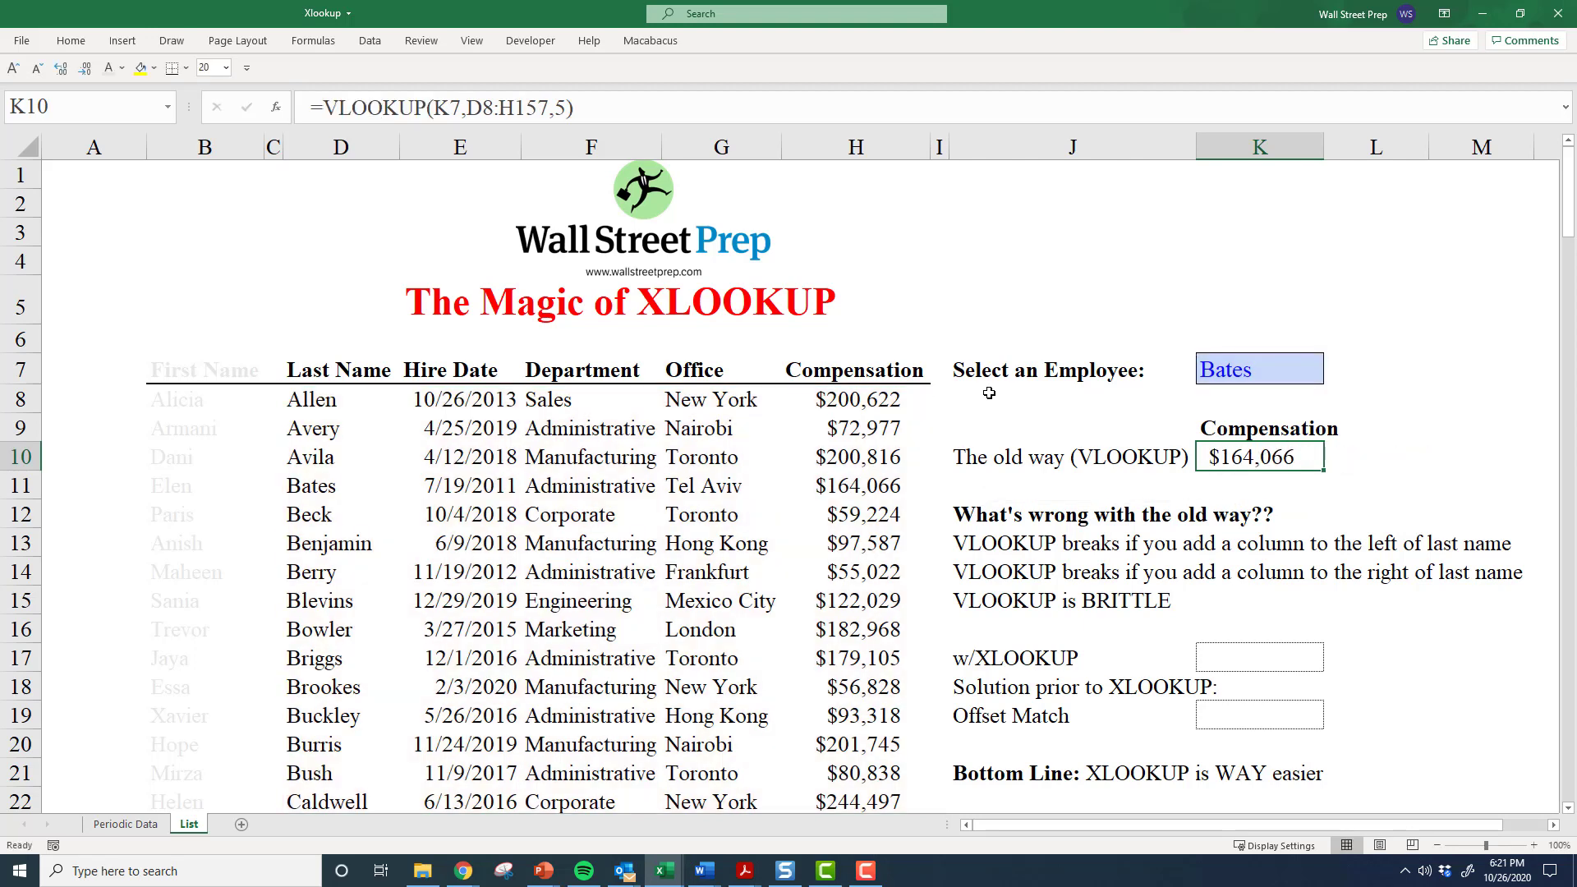
key(F2)
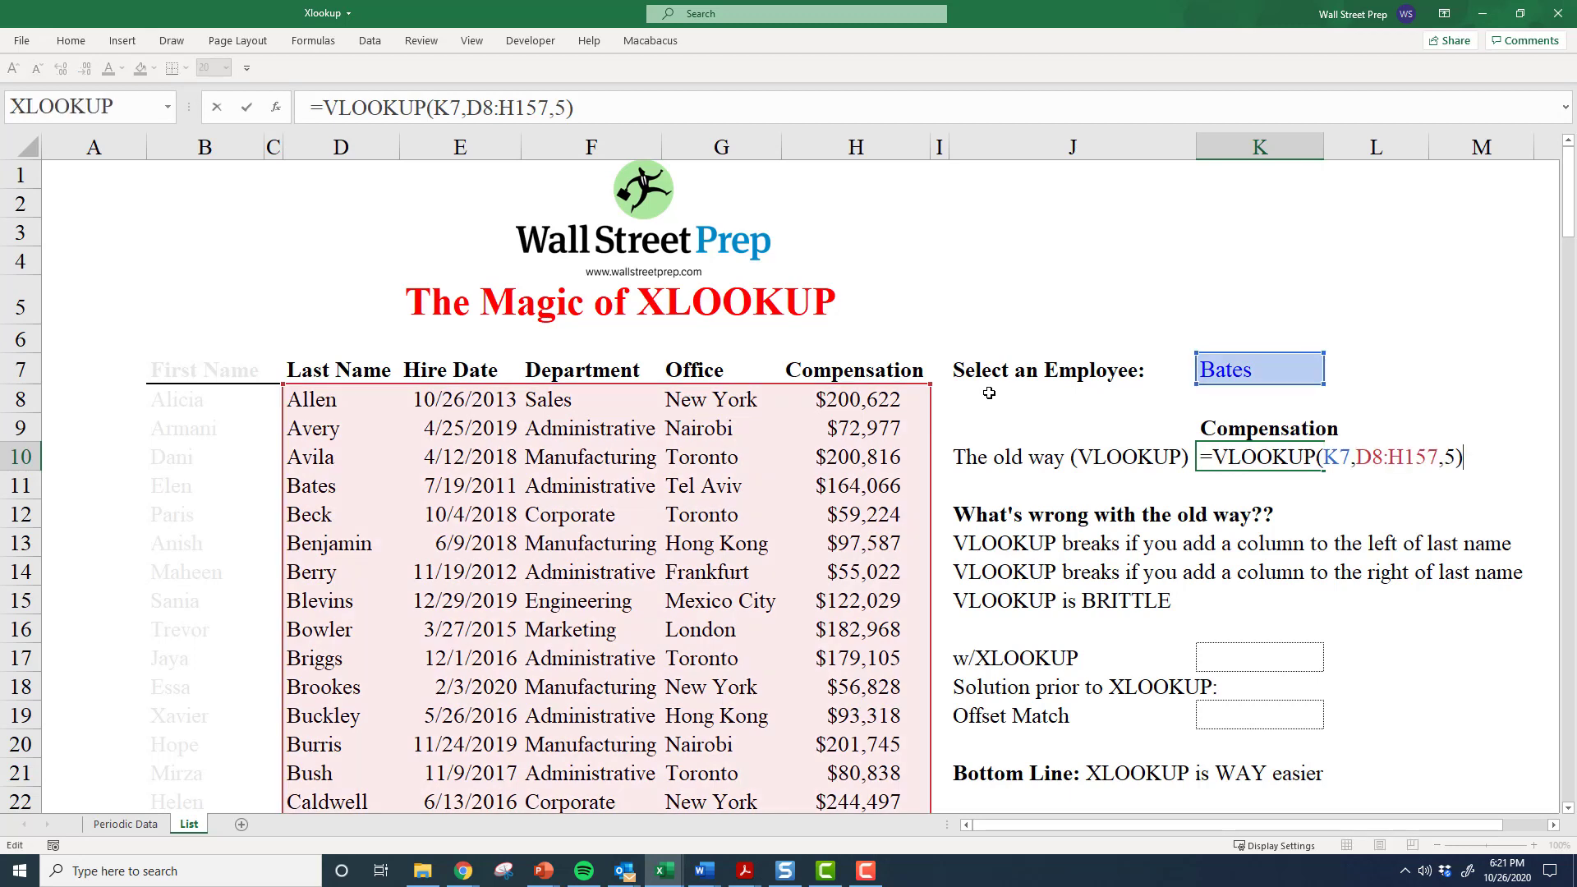
Review K10's VLOOKUP formula, which shows $164,066.
key(Left)
key(Escape)
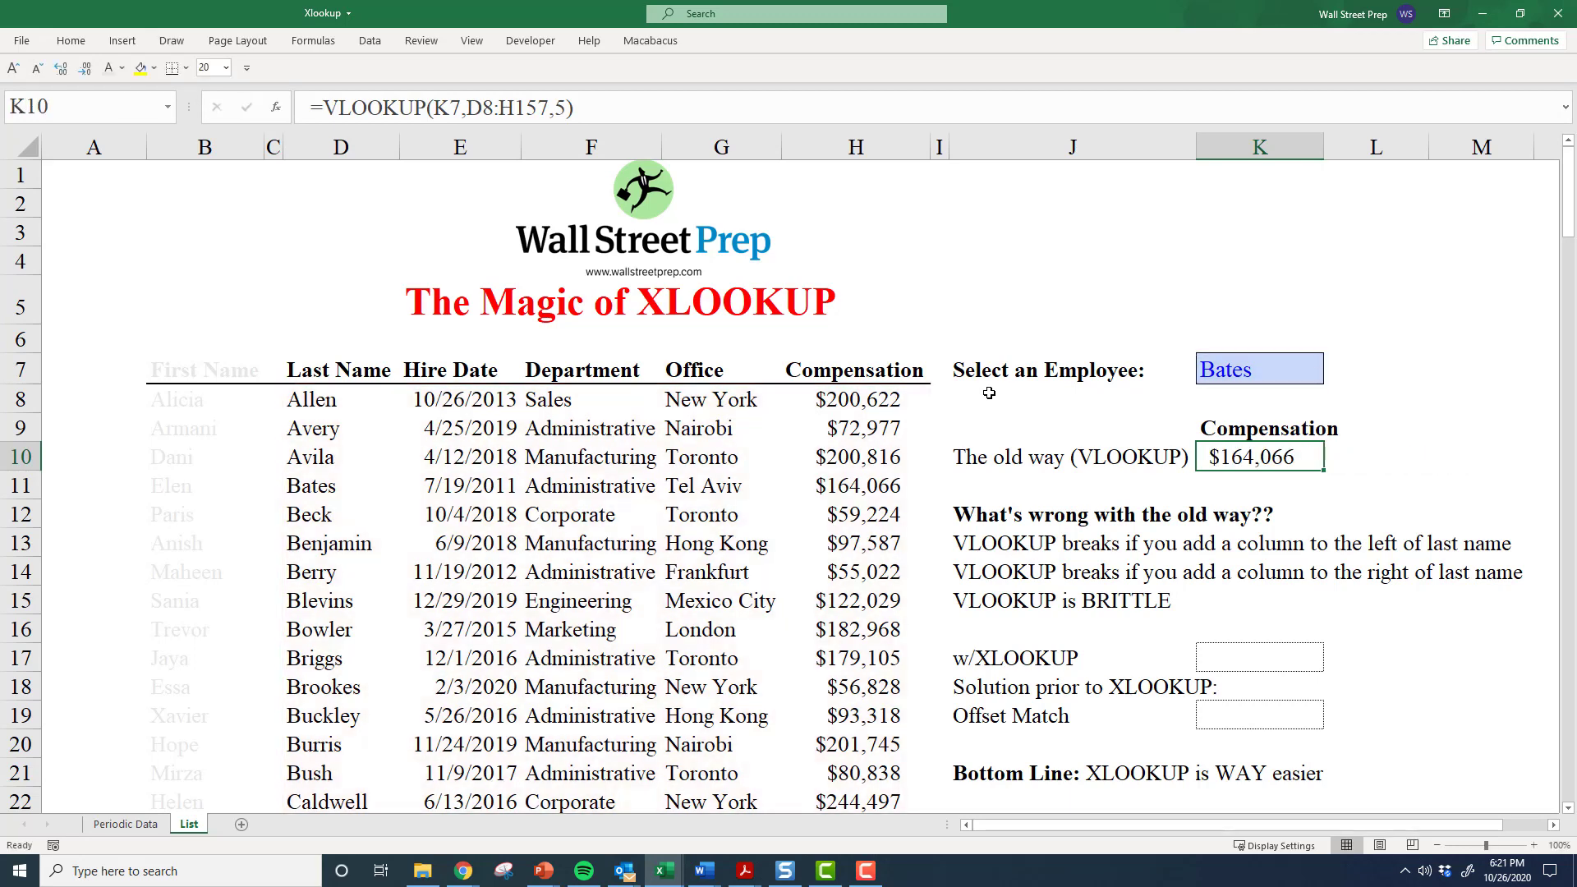
key(F2)
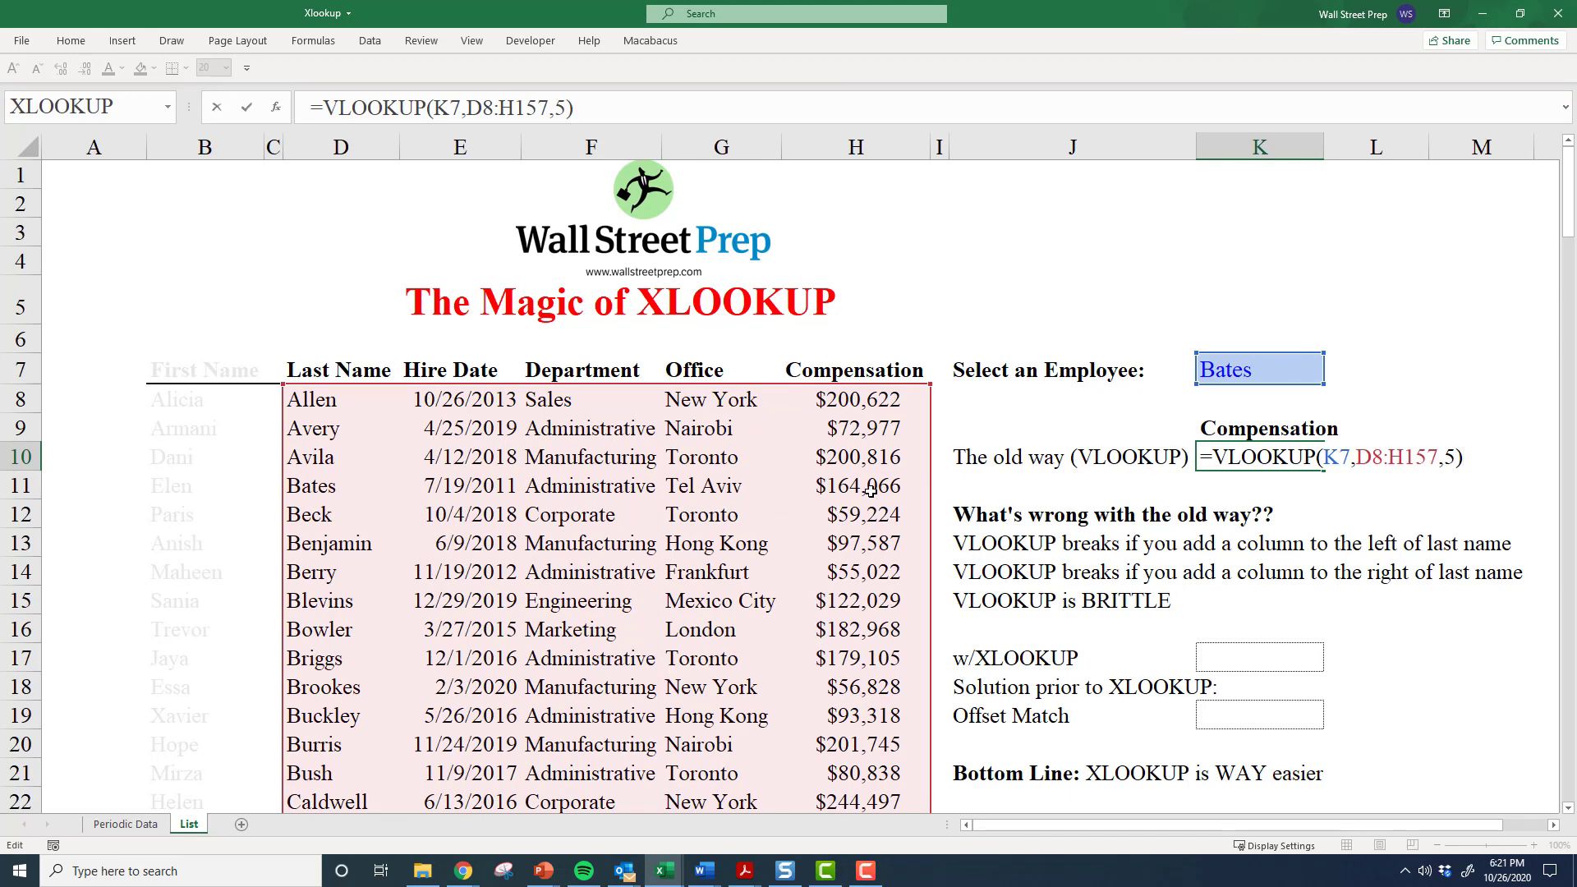
key(Escape)
Point out the explanation notes and the Last and First Name headers against K10's result.
click(1154, 506)
click(1243, 460)
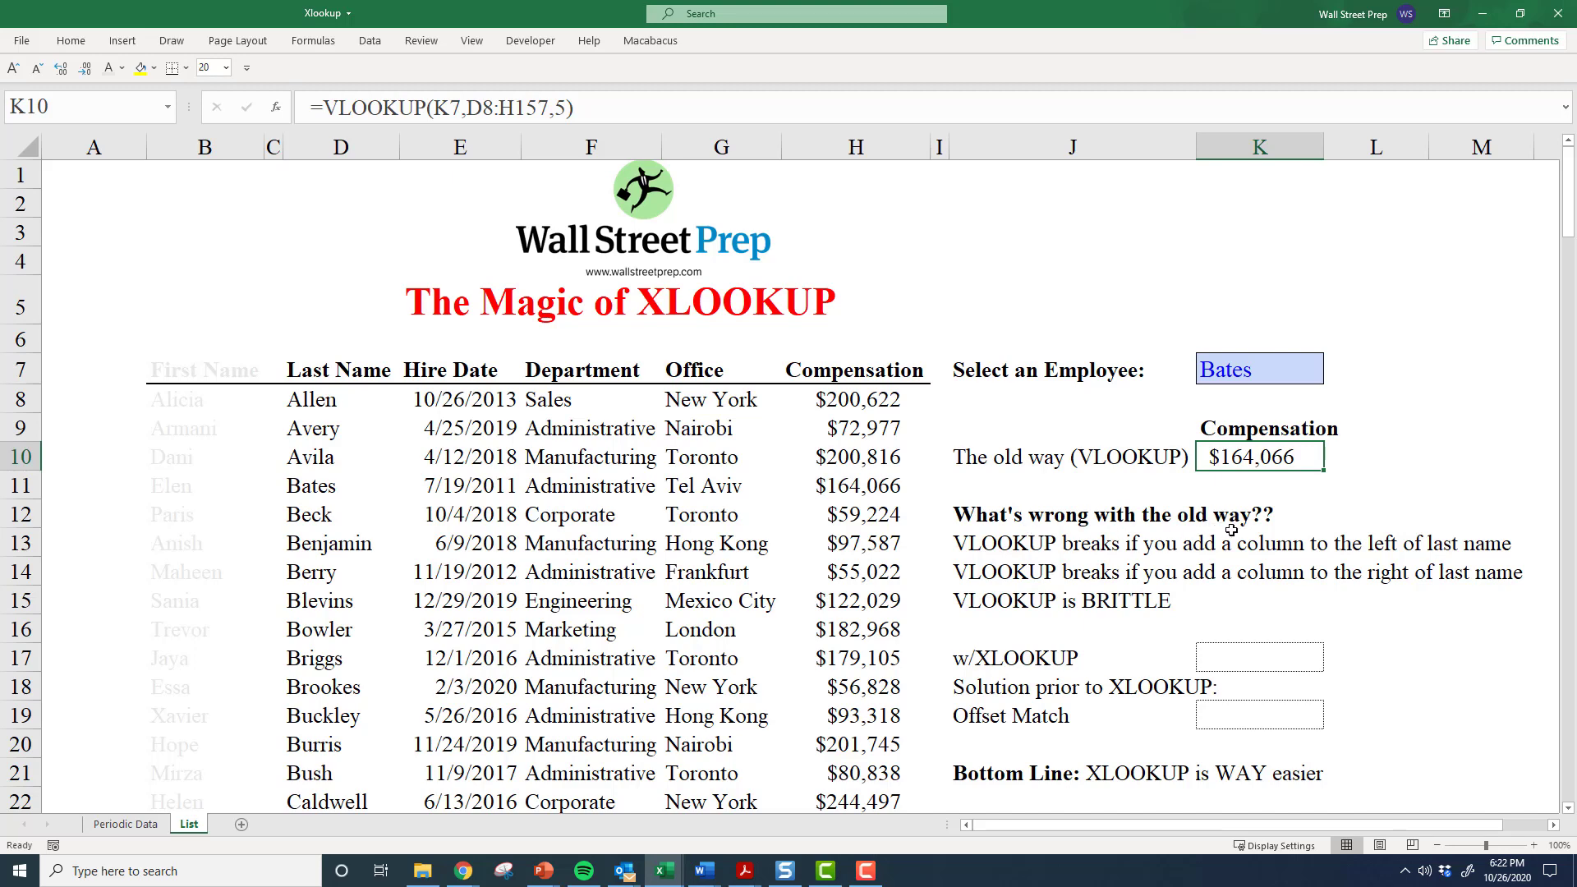
click(1013, 552)
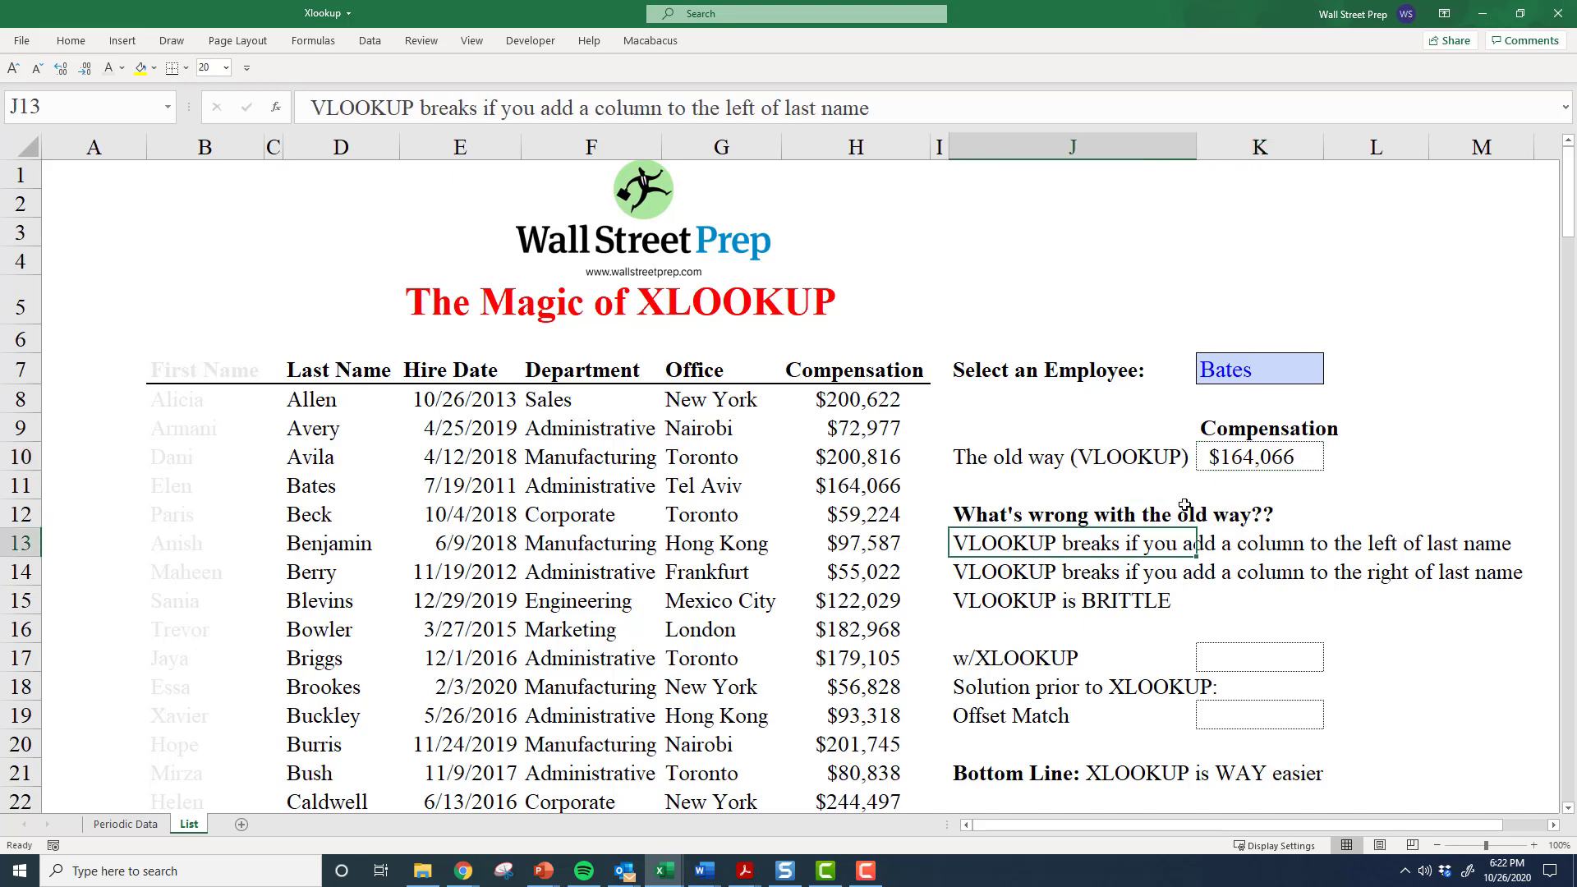
click(1259, 457)
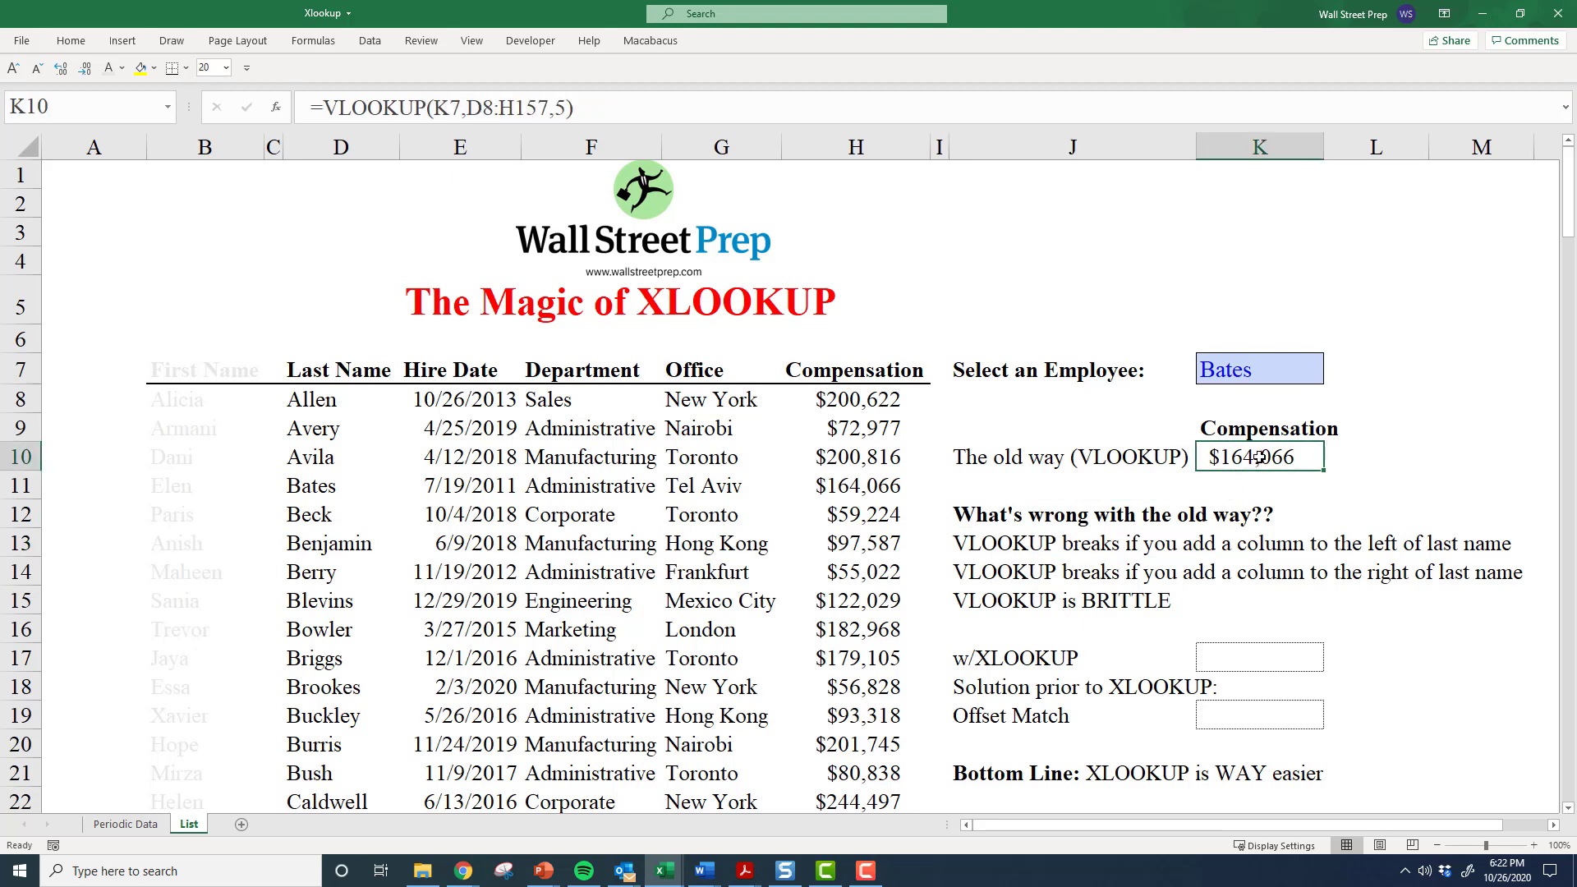
click(301, 376)
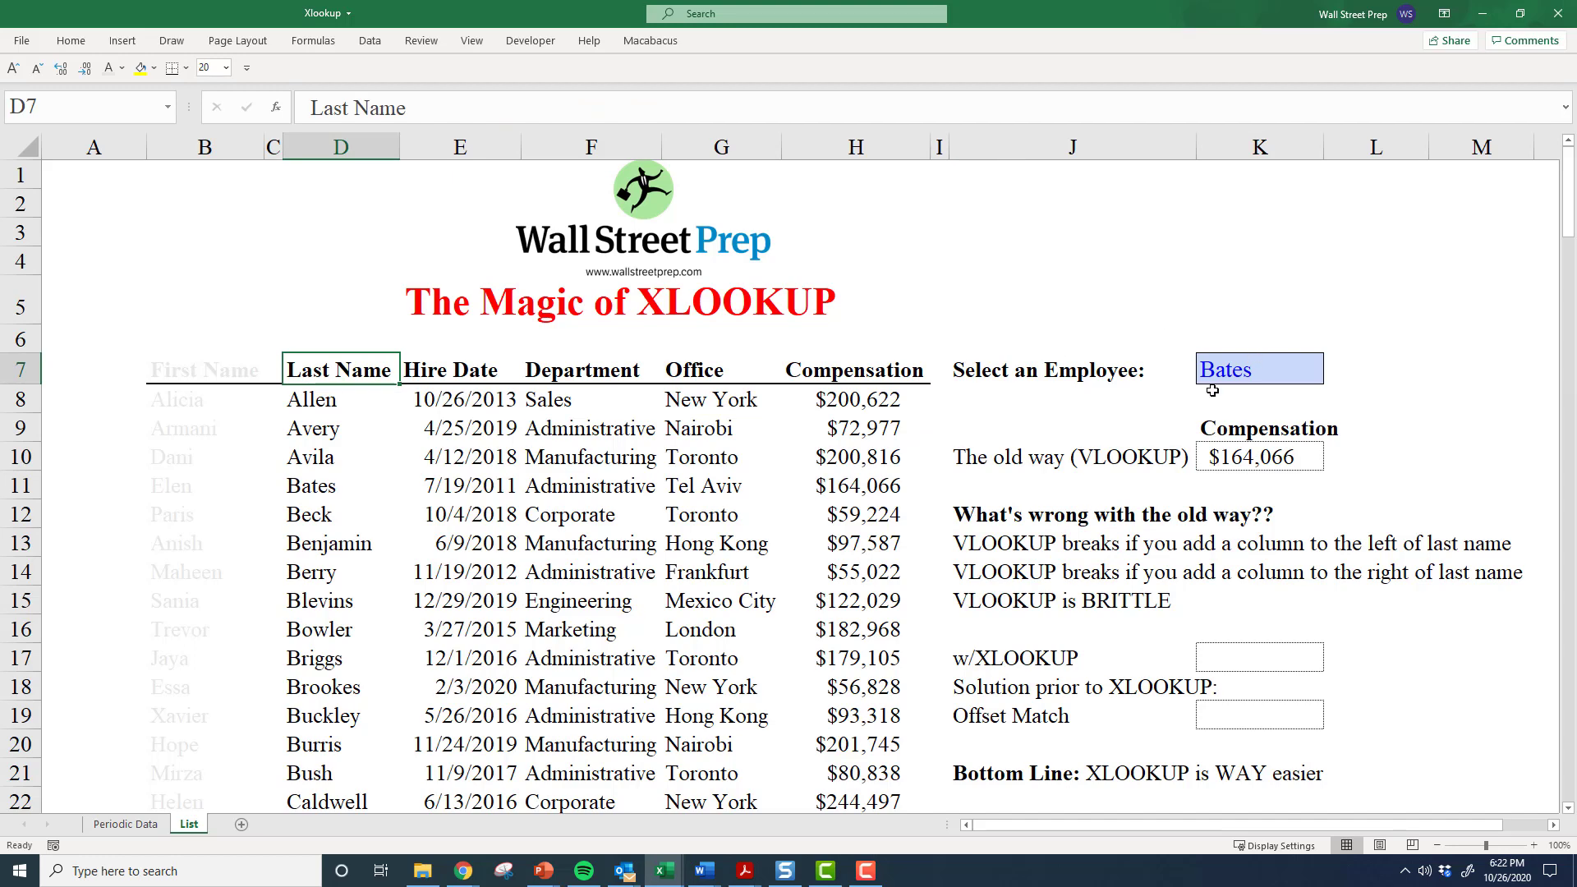
click(175, 367)
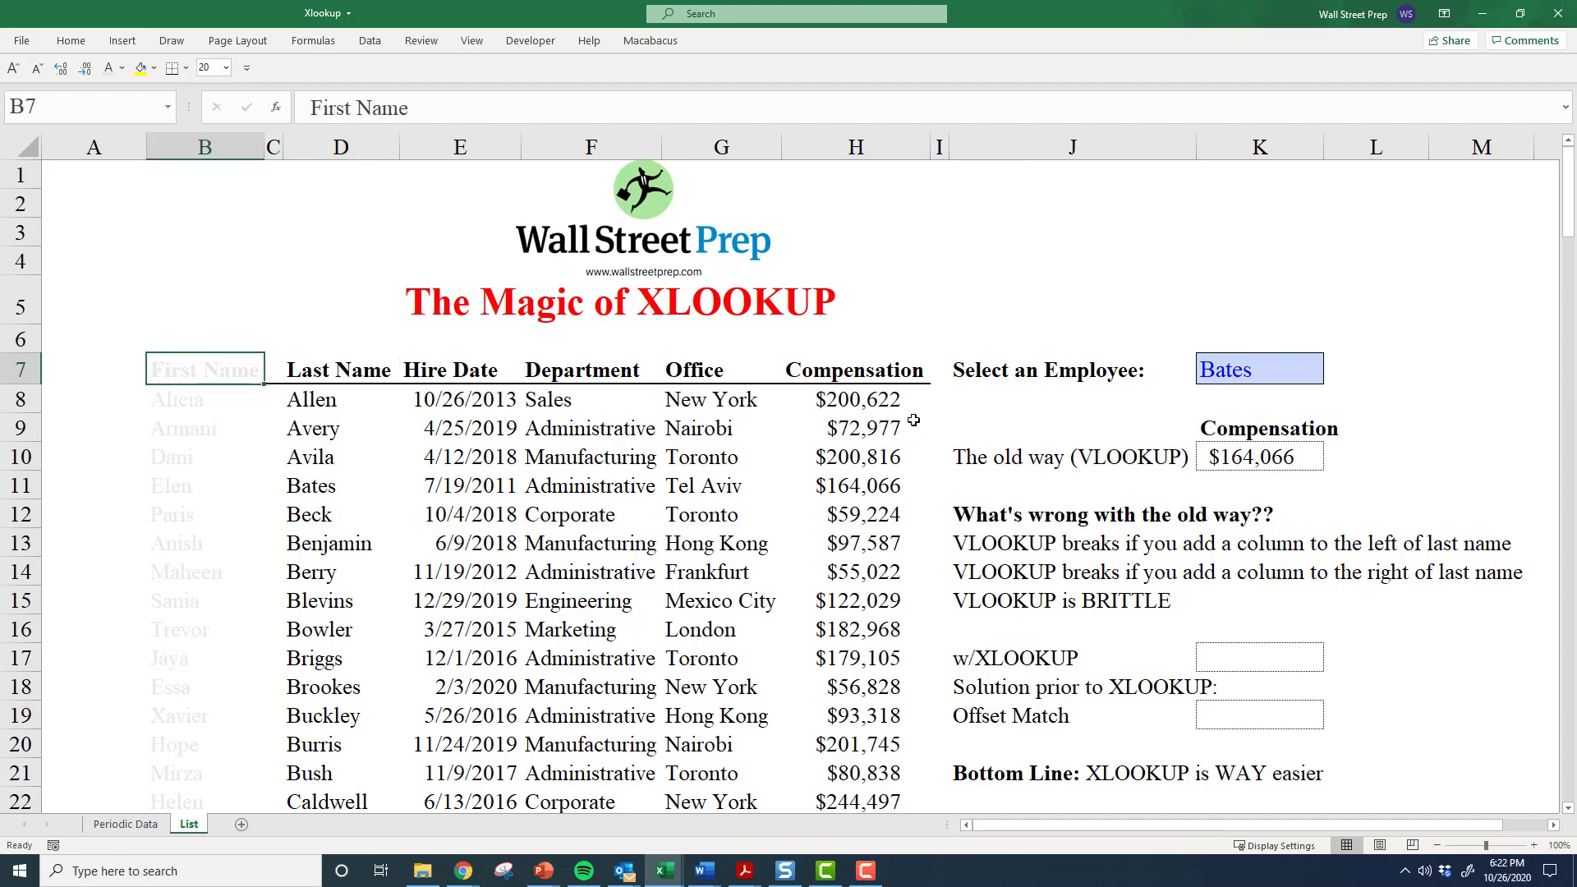
click(1258, 455)
double_click(1258, 455)
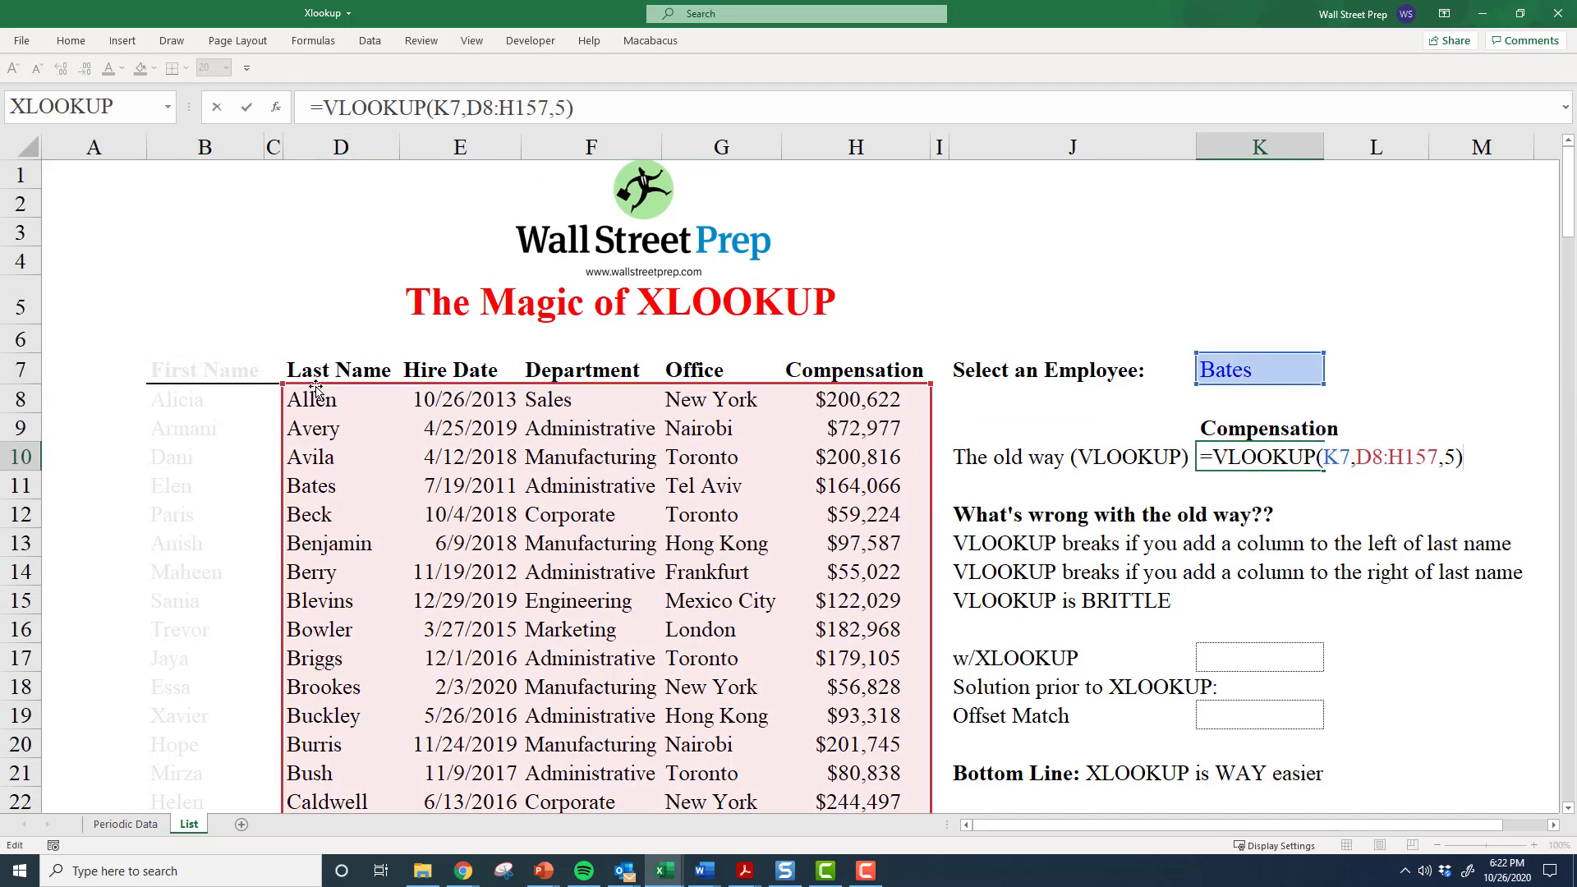
drag(280, 382, 176, 391)
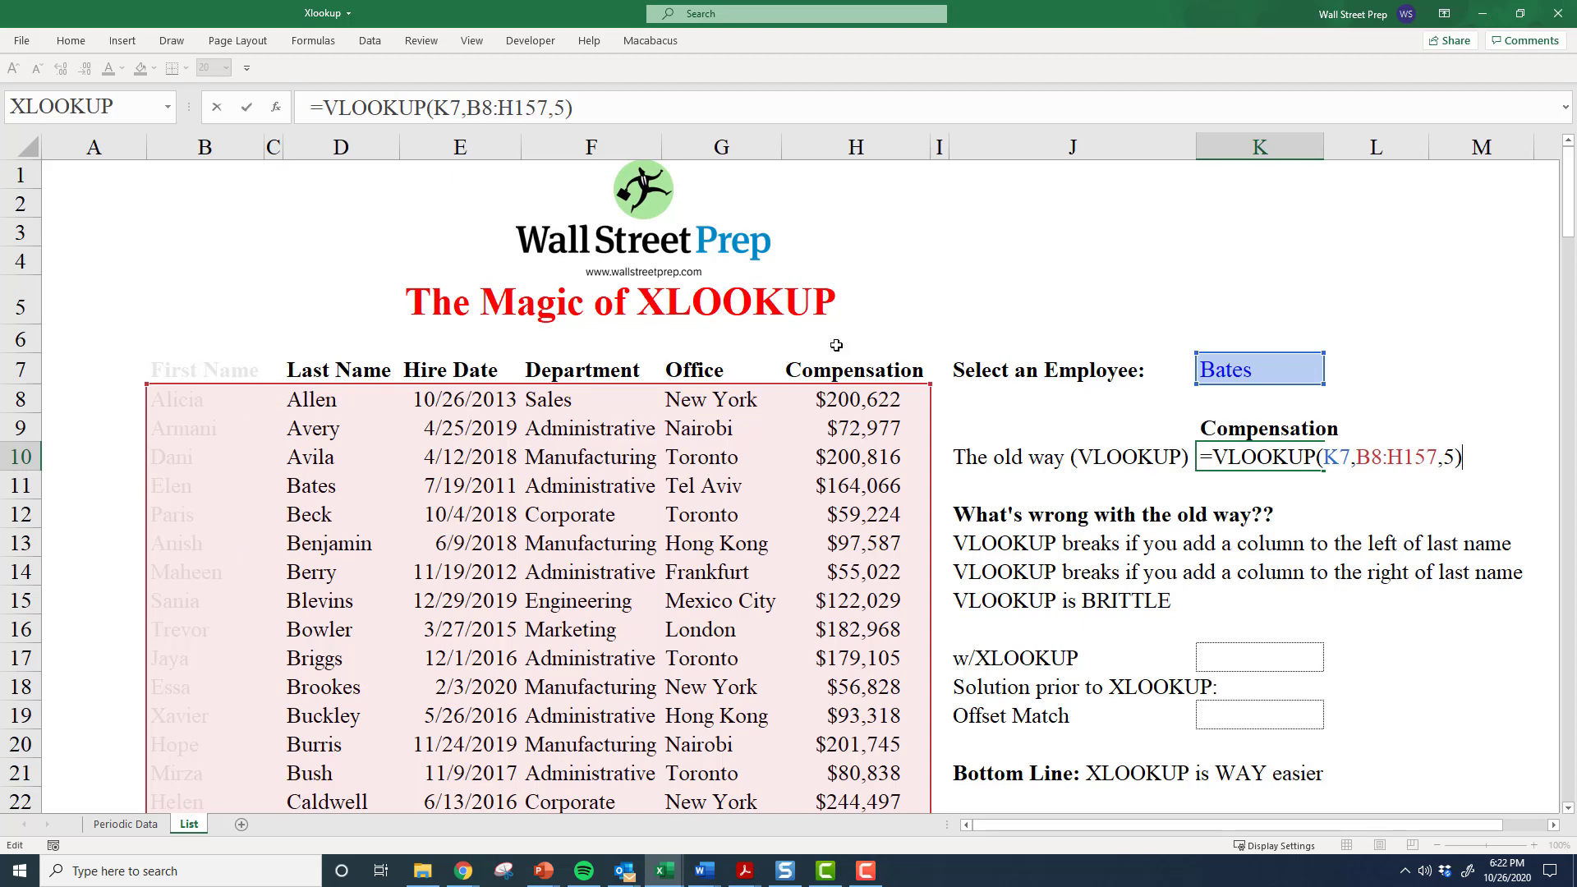
double_click(1450, 457)
text(6)
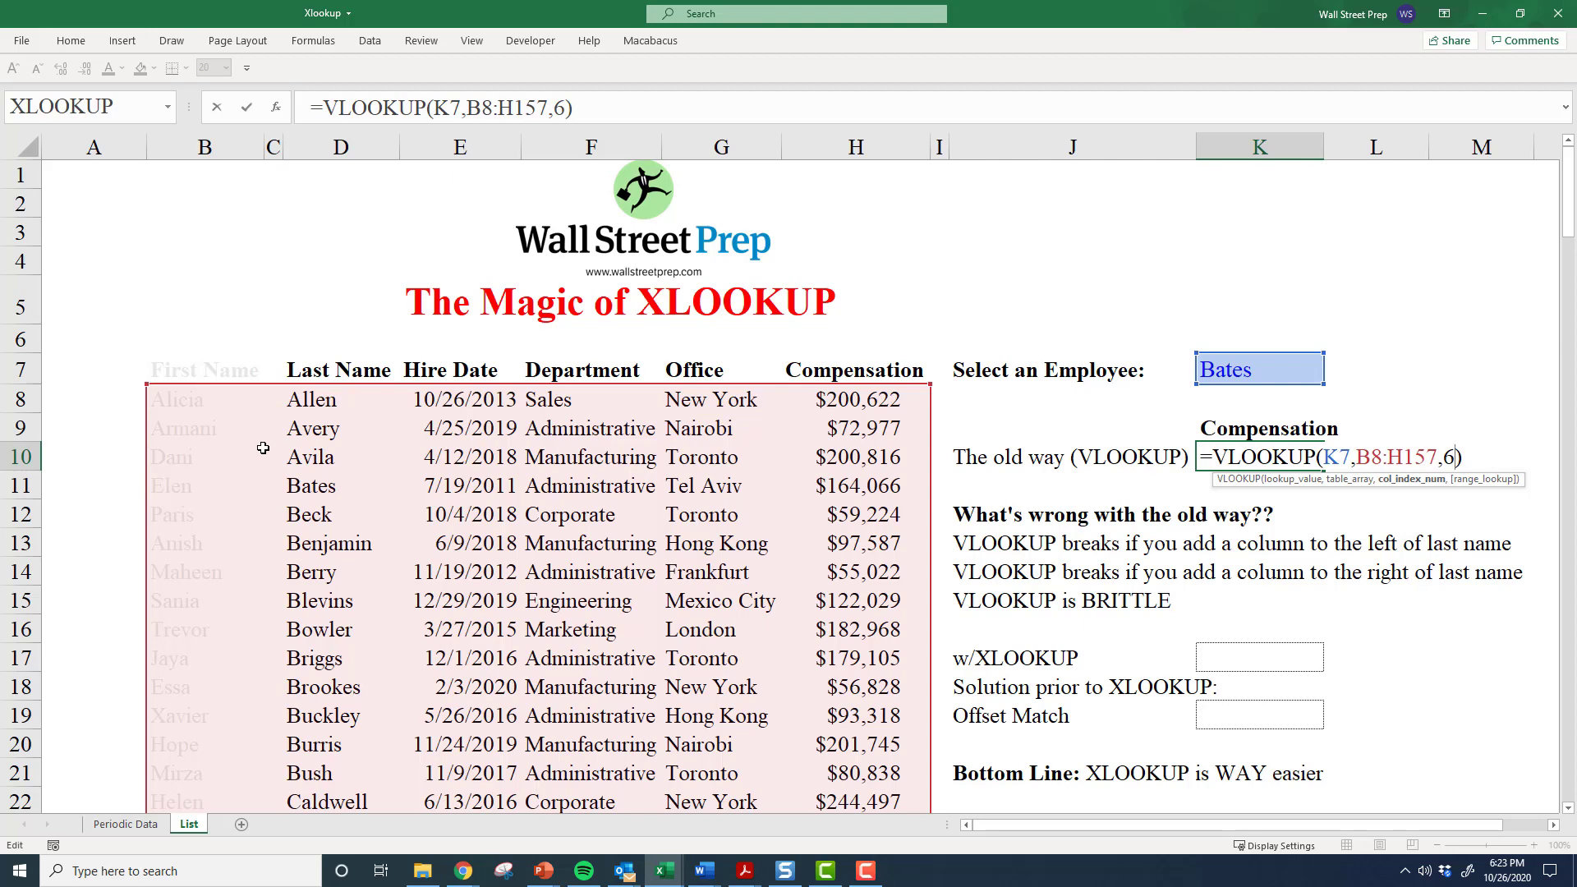
key(BackSpace)
text(5)
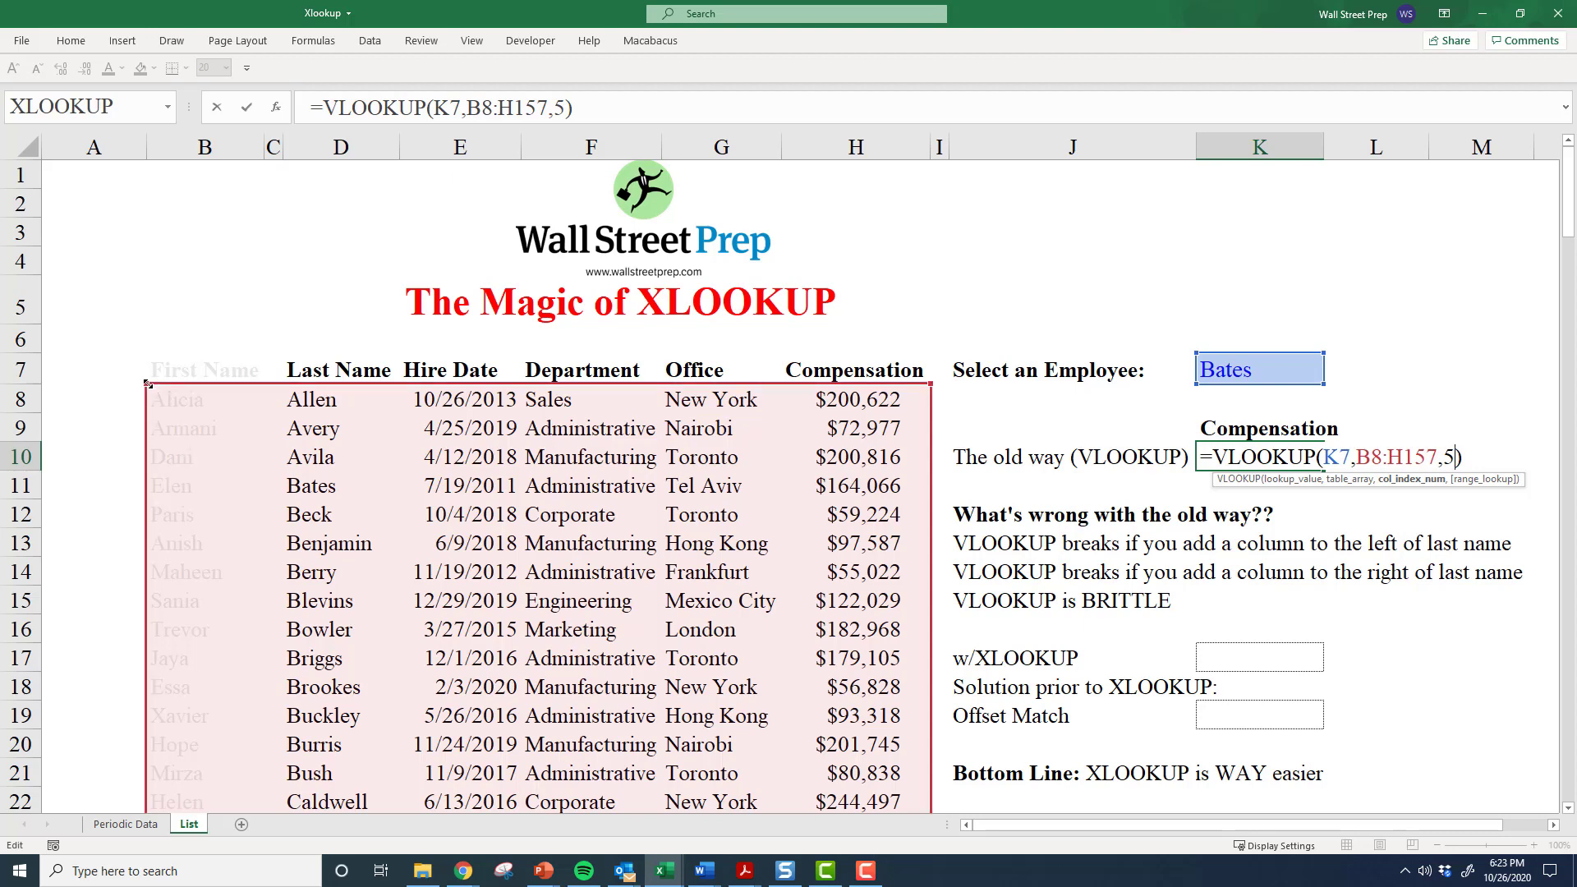
drag(201, 387, 280, 395)
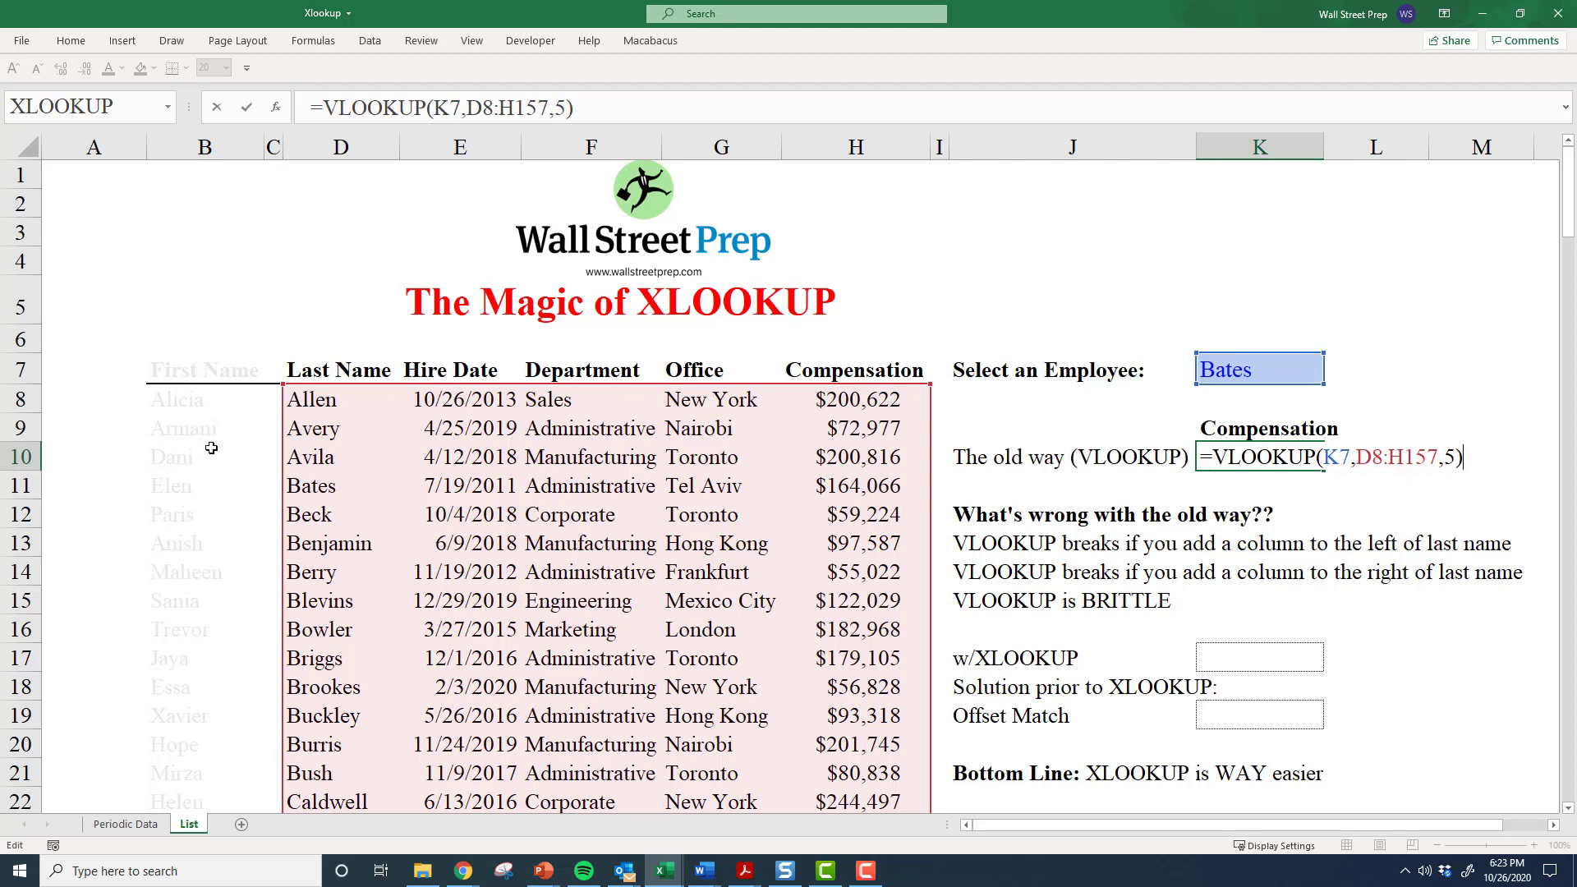
key(ctrl+Return)
key(F2)
key(Escape)
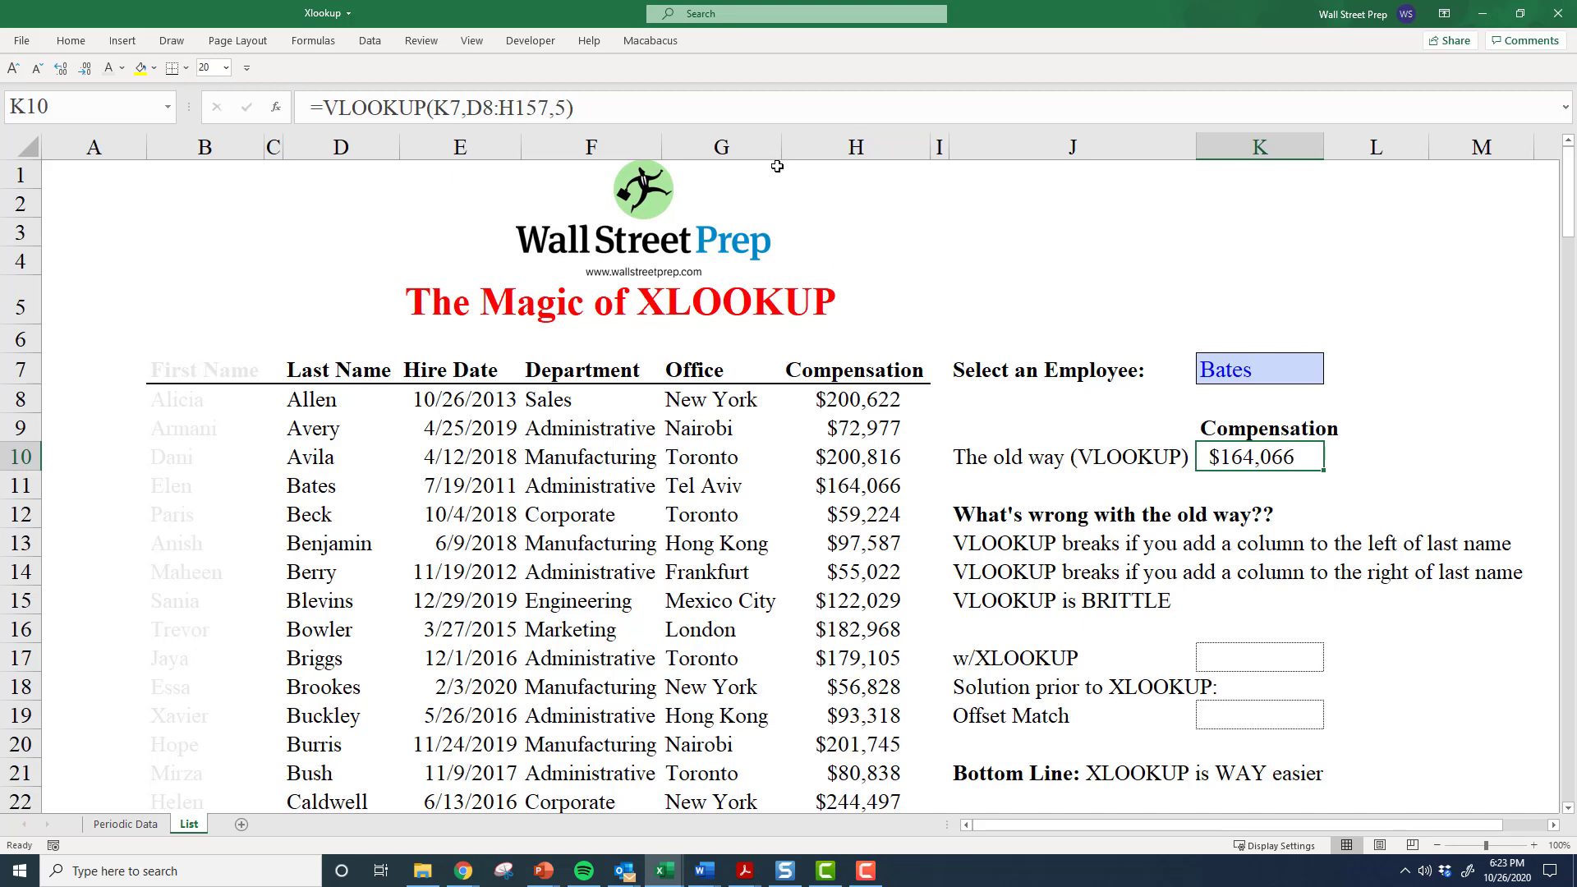
click(820, 155)
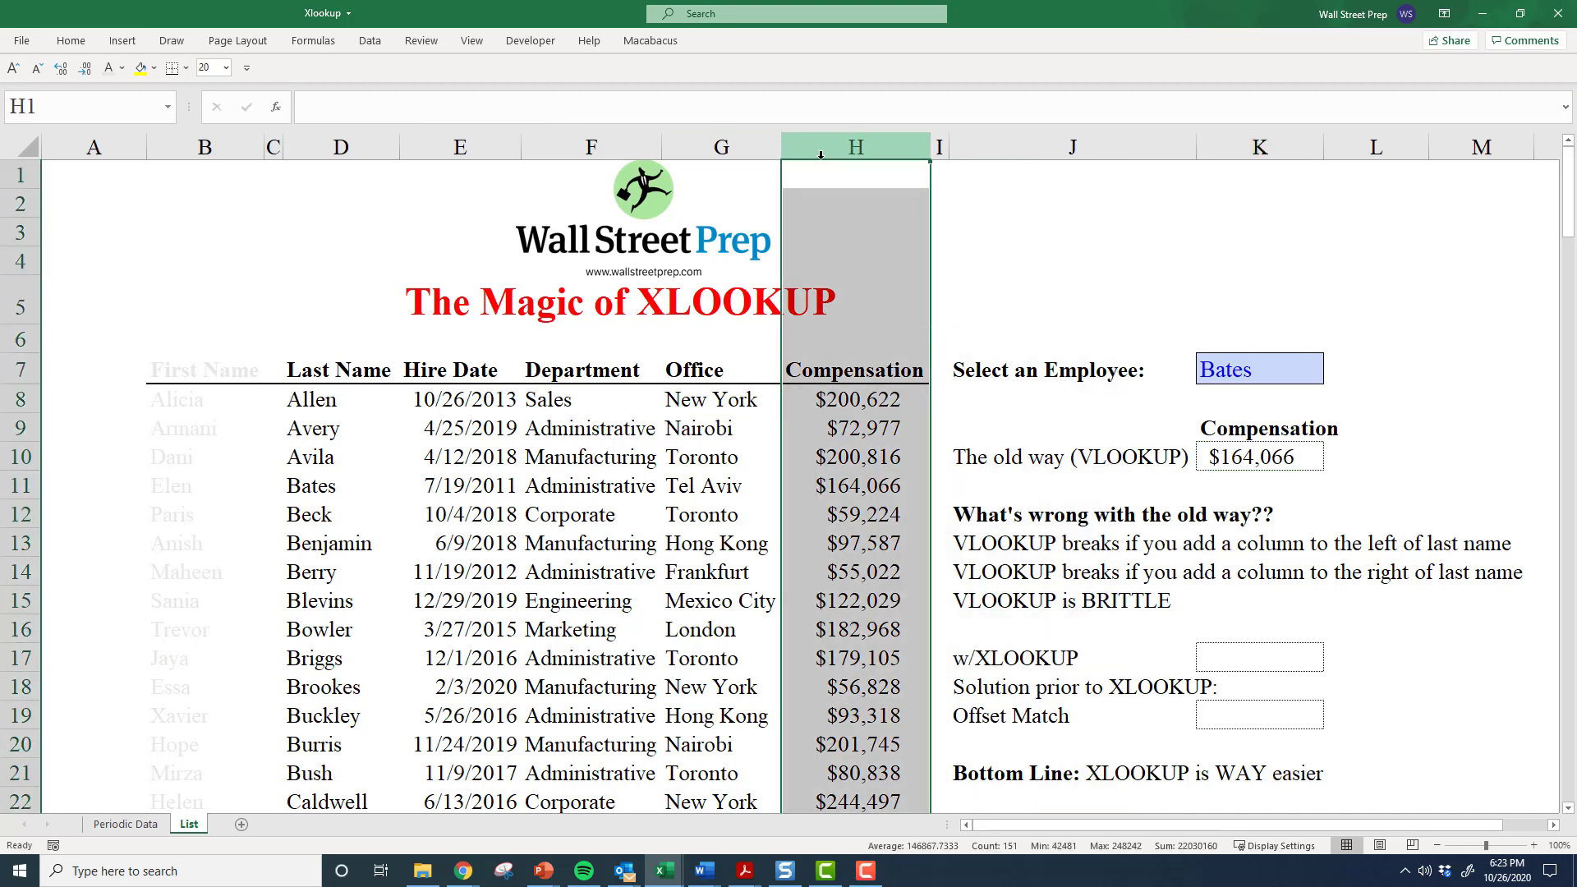
key(ctrl+shift+plus)
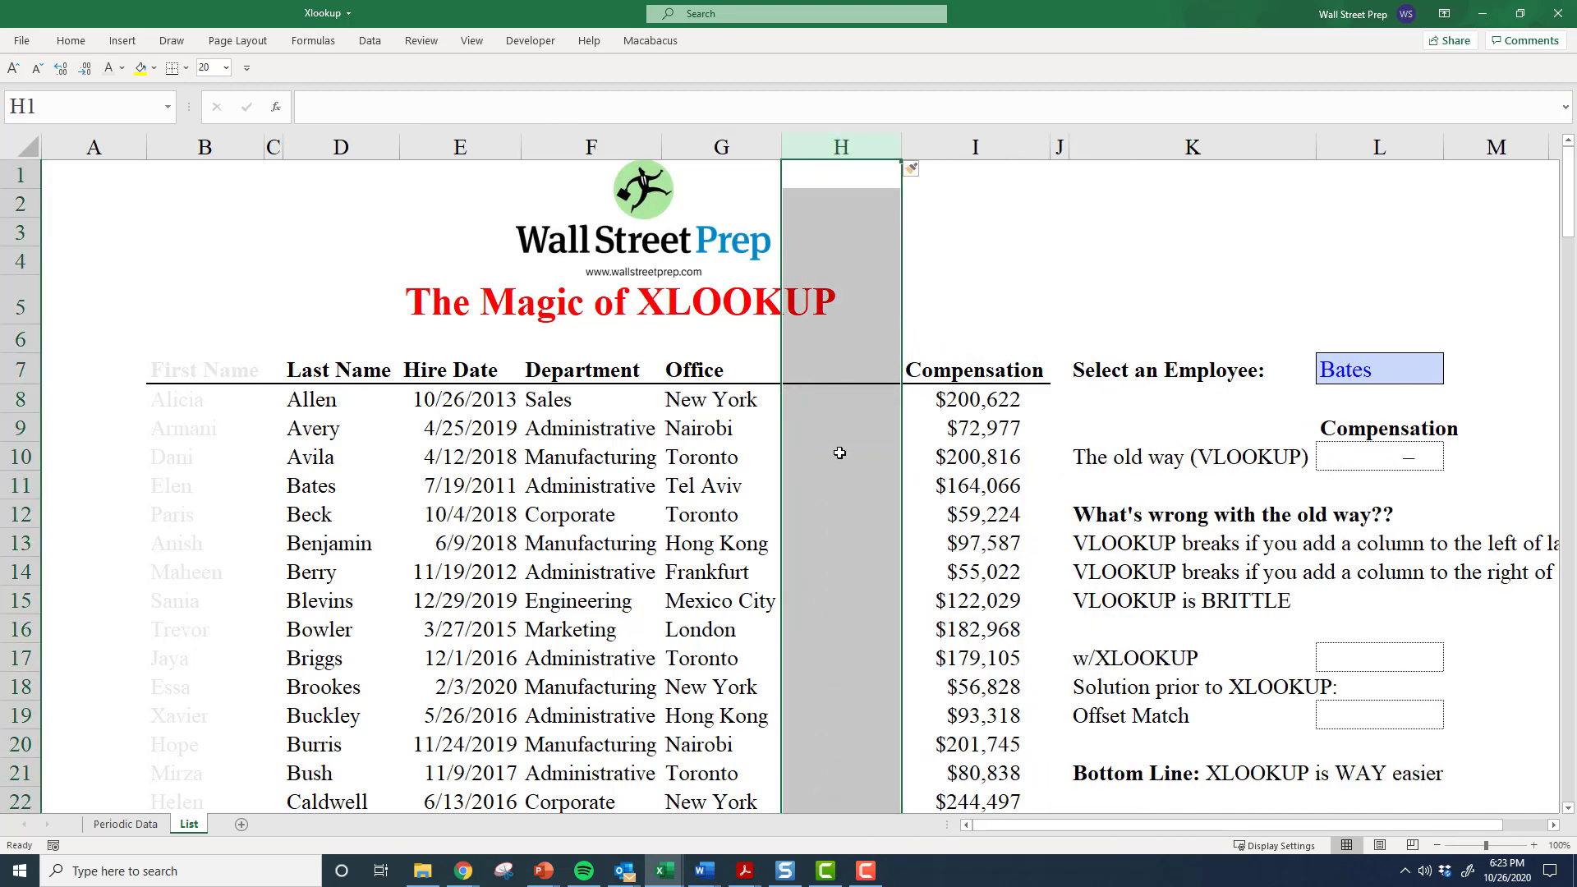
click(846, 370)
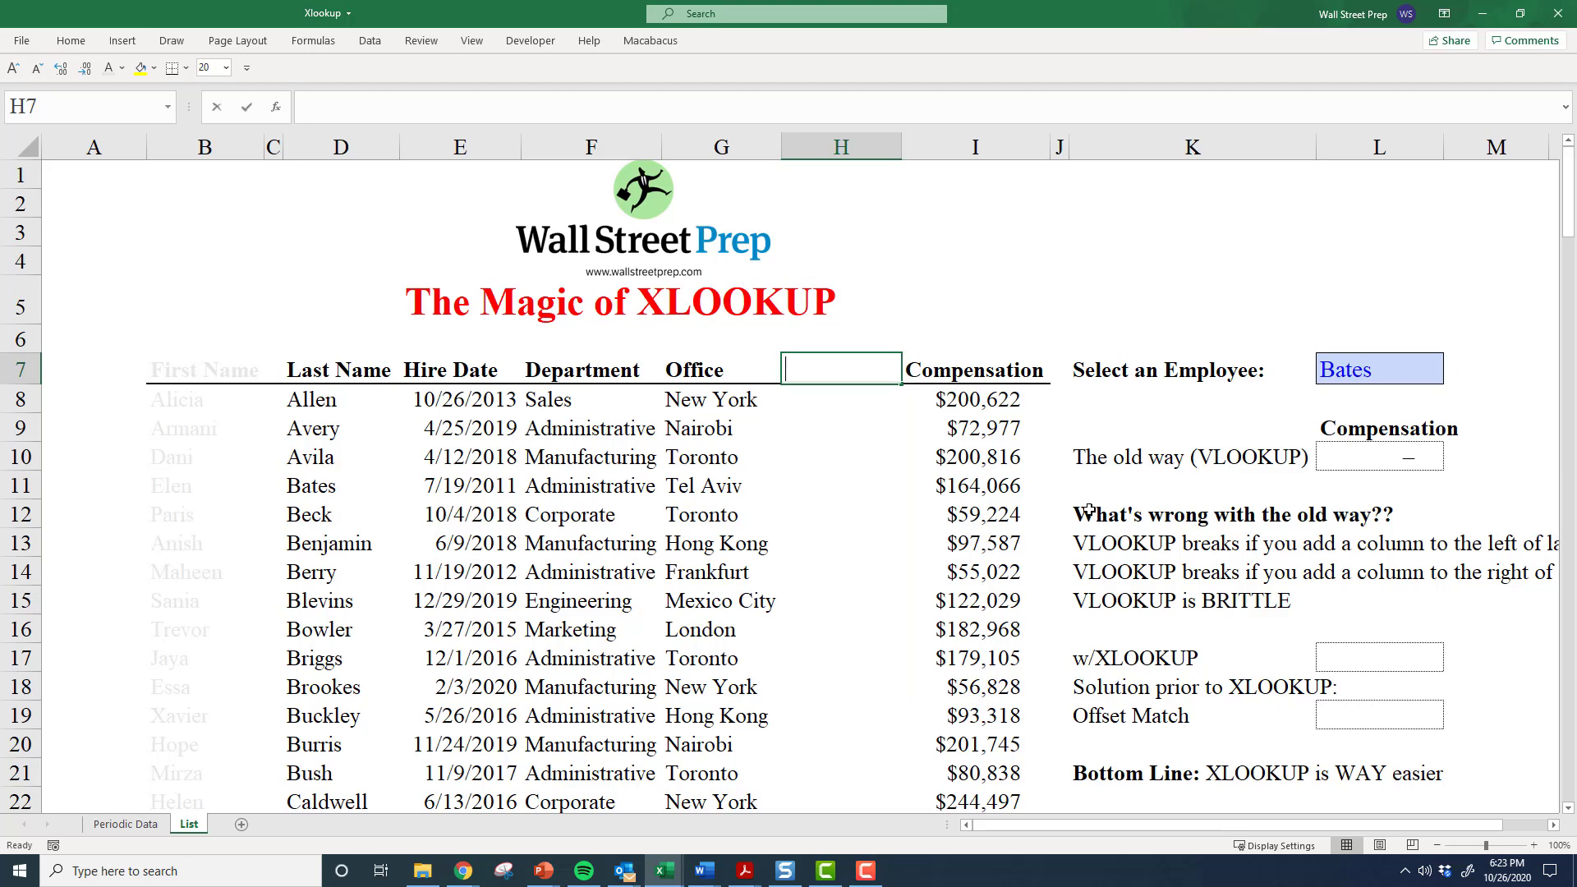
text(Bonus)
key(ctrl+Return)
text(Direct Report)
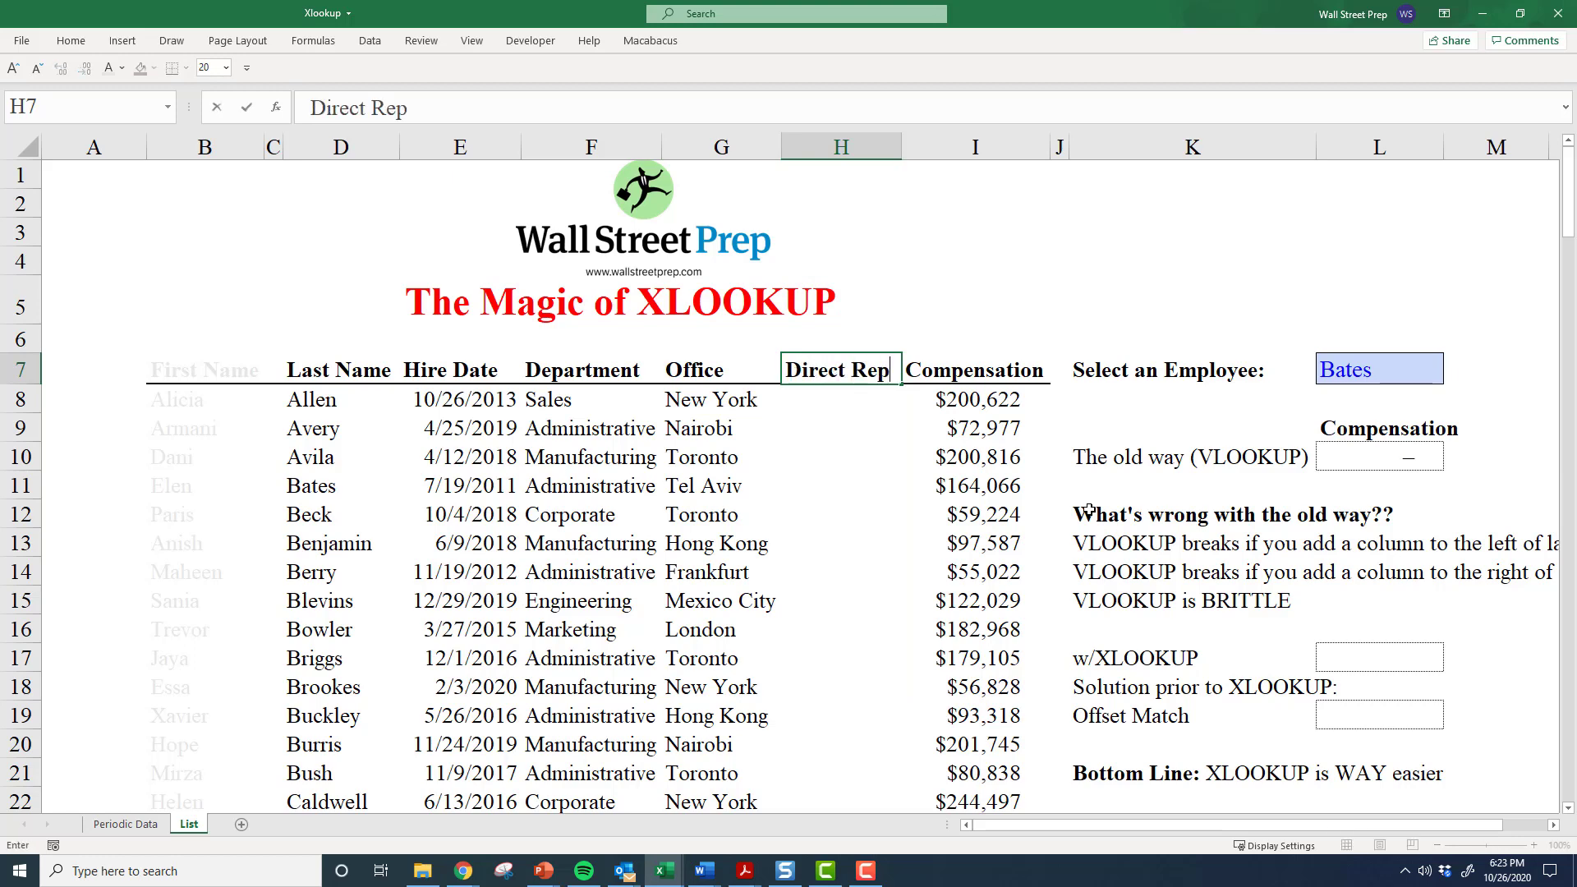
click(1402, 458)
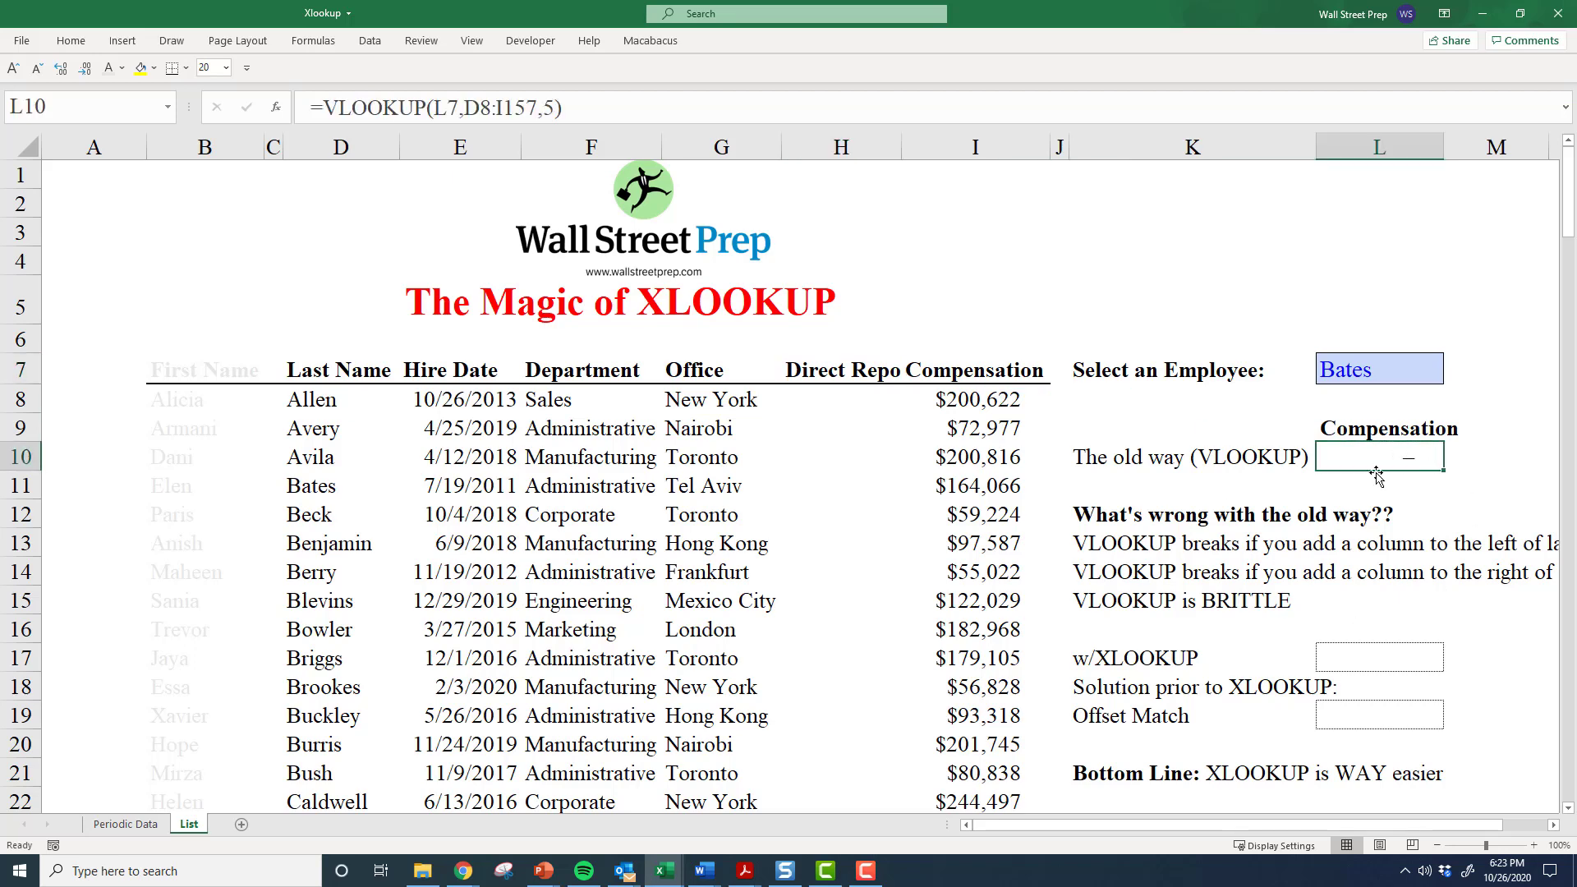
key(F2)
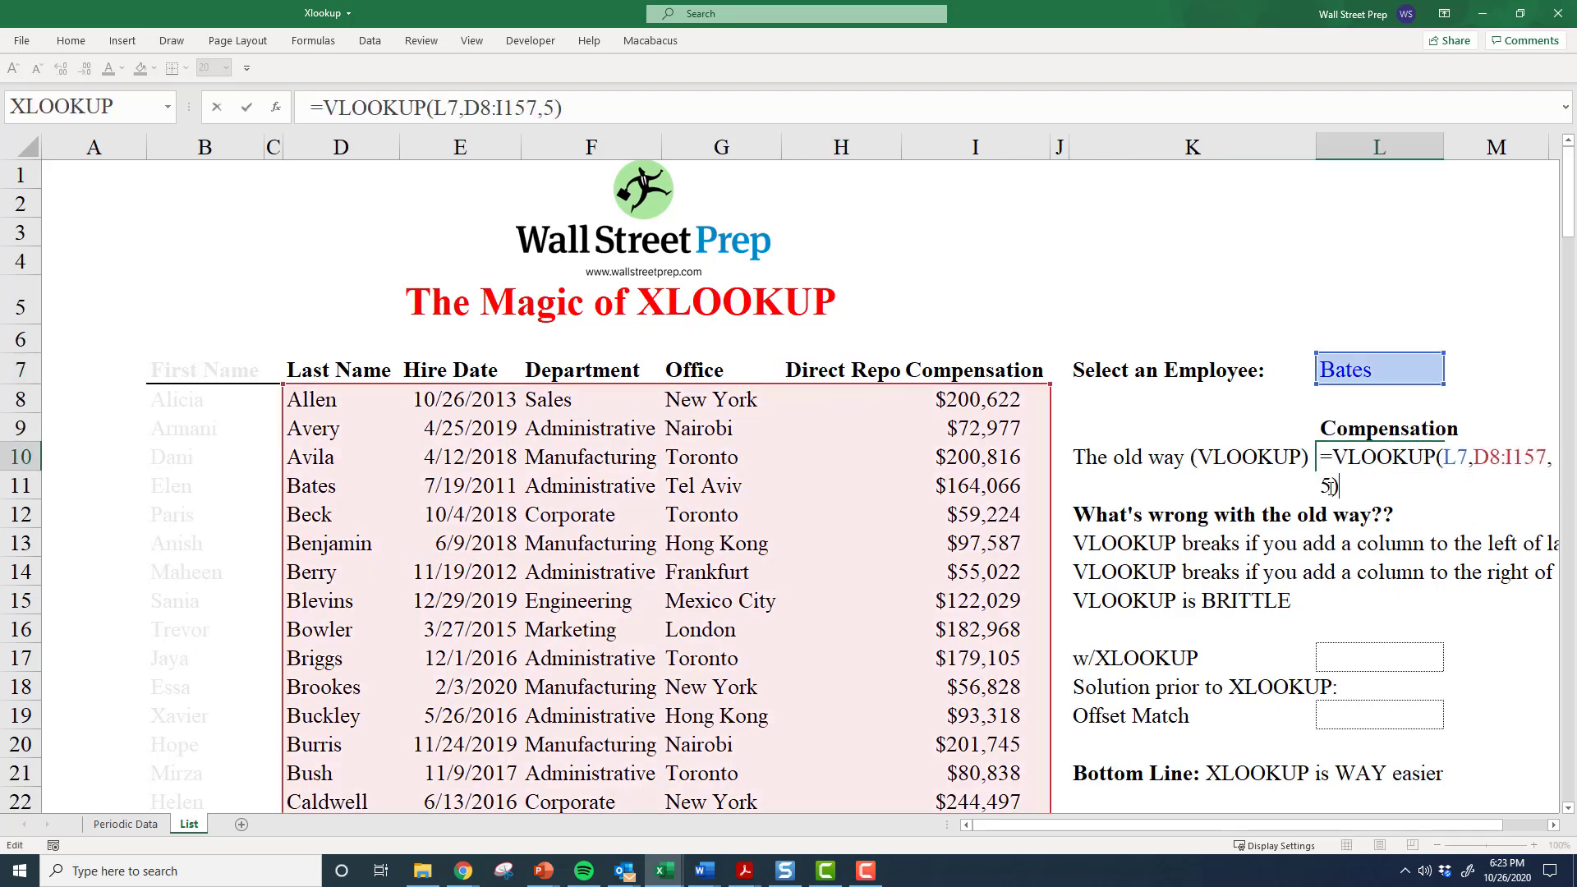
double_click(1324, 488)
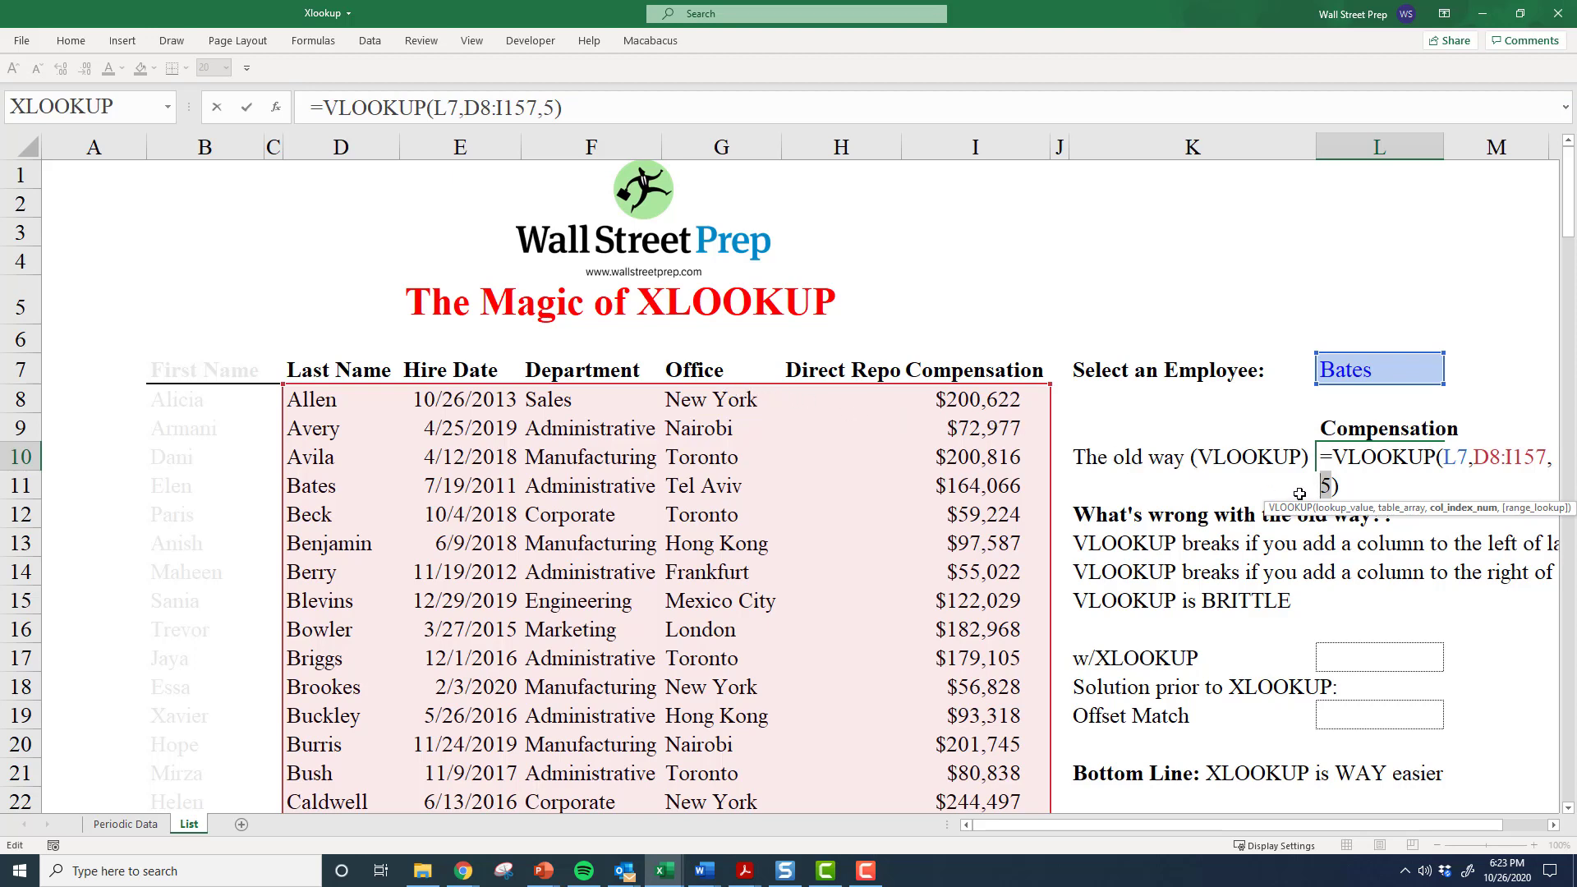
key(Escape)
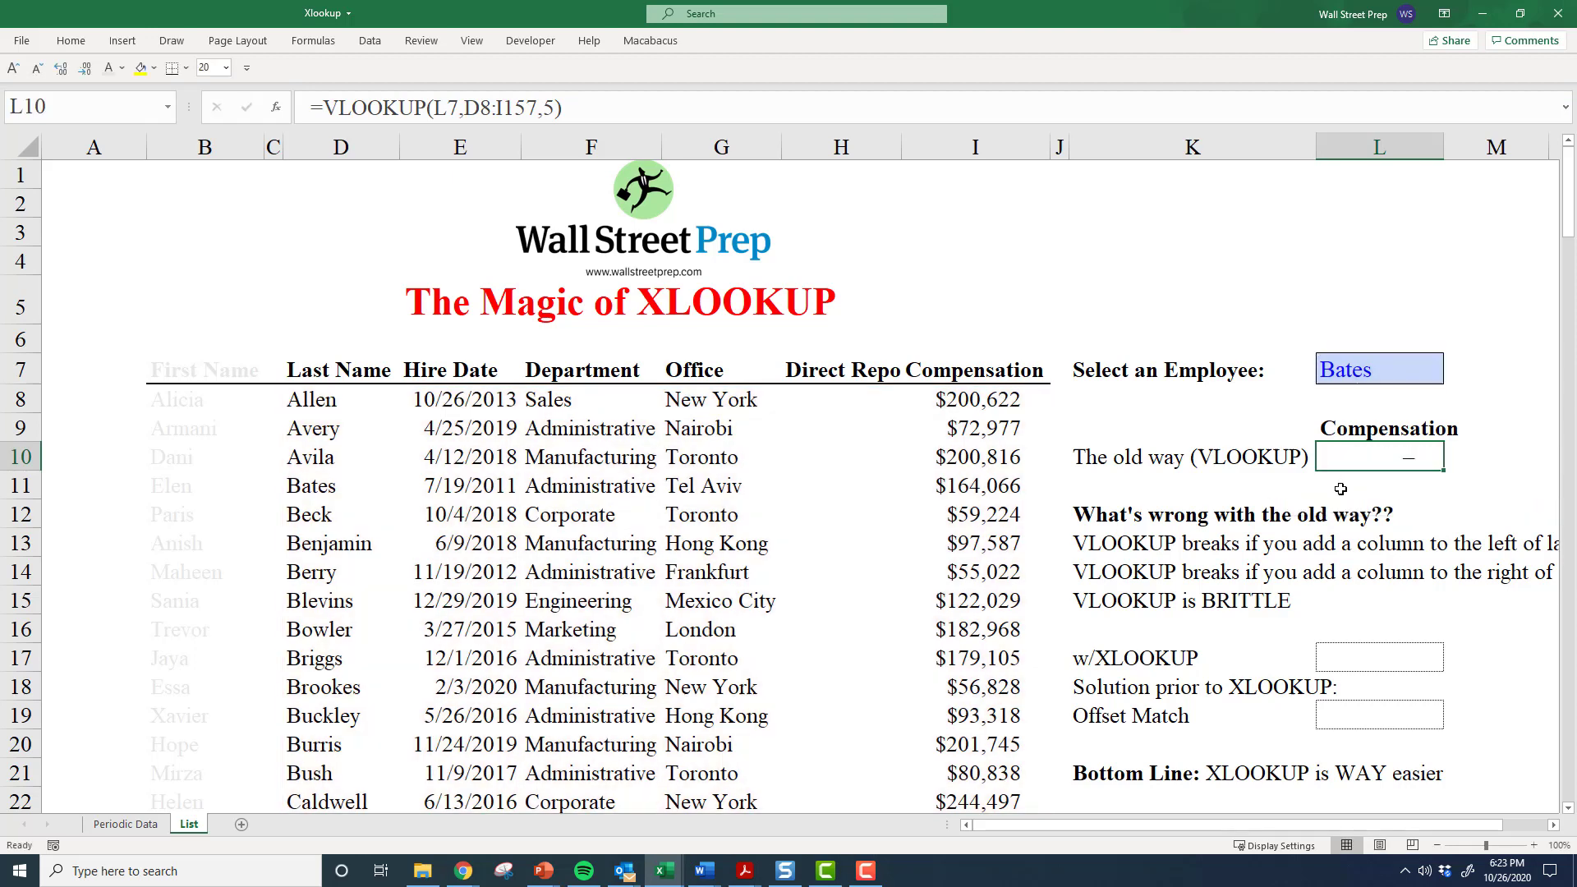
key(ctrl+z)
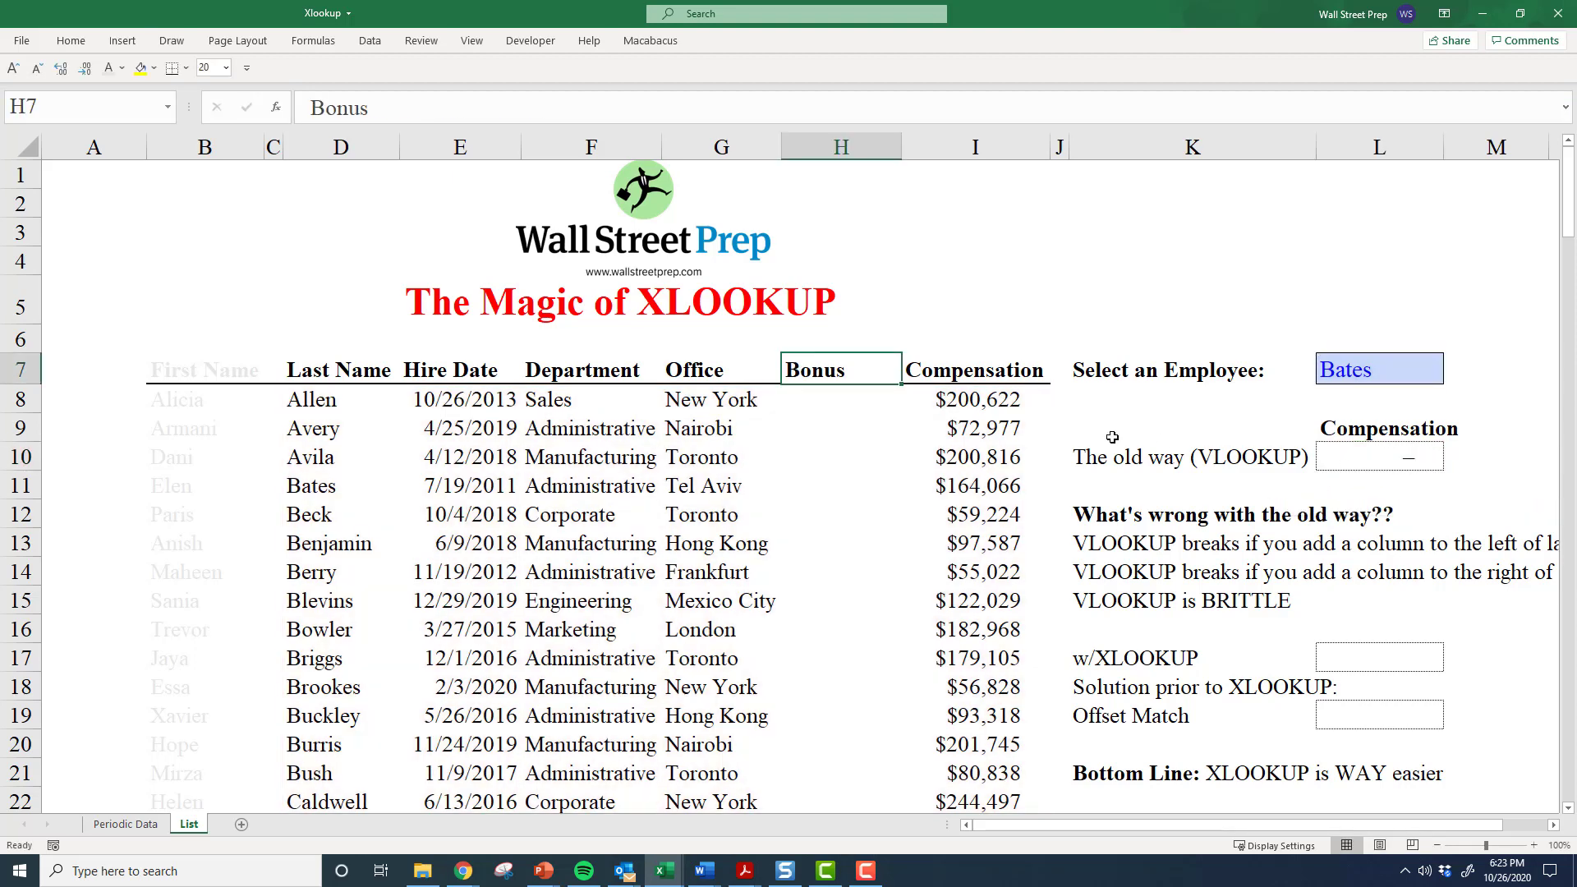
key(ctrl+space)
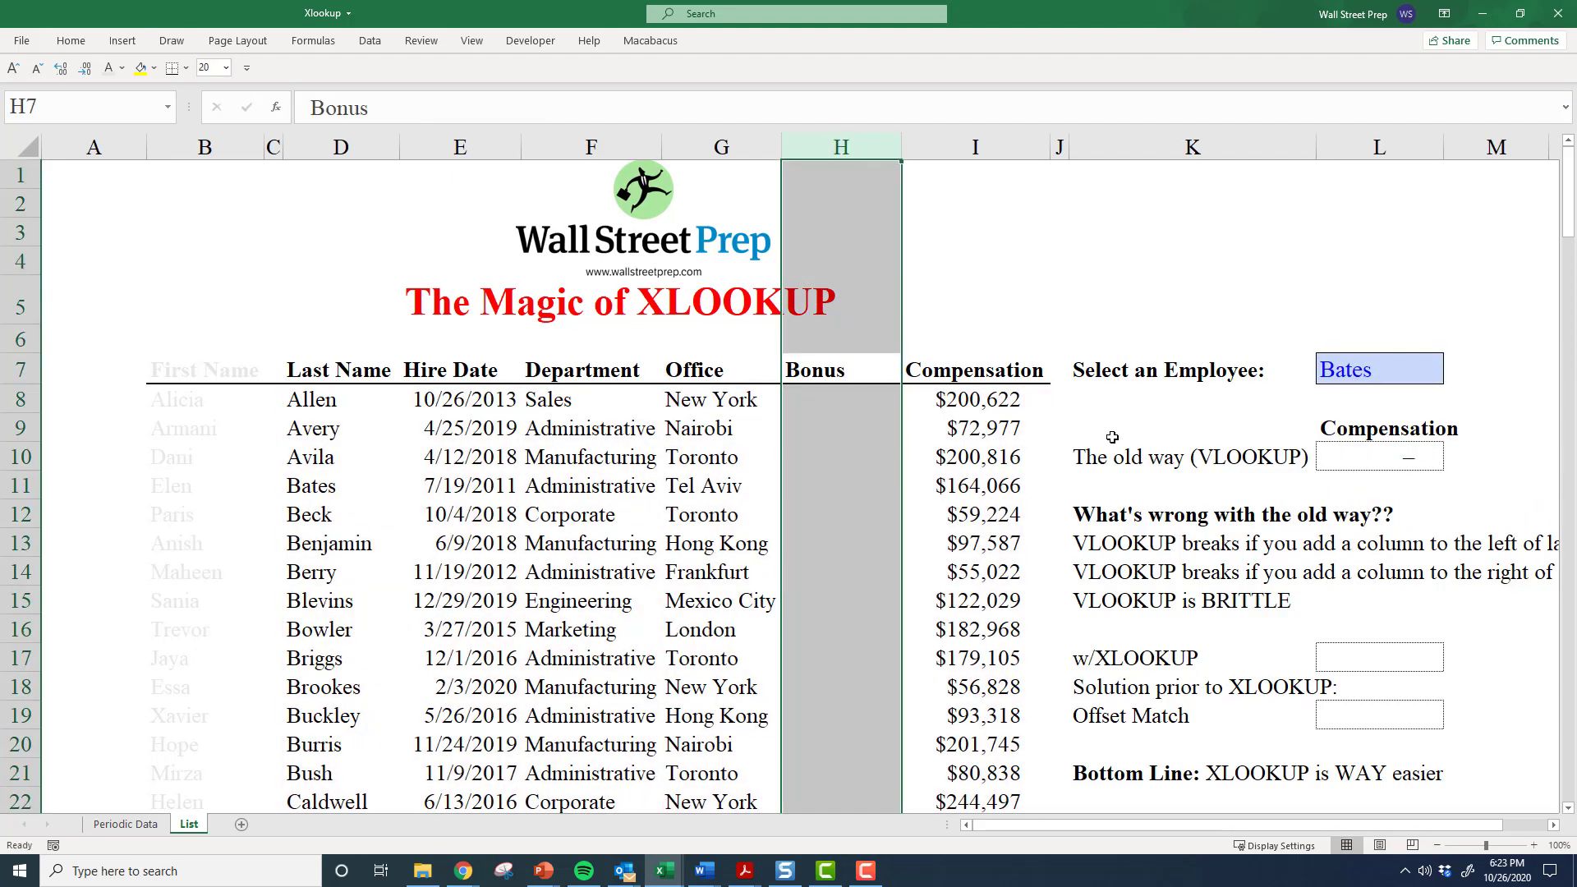
key(ctrl+minus)
key(Down)
key(Right)
key(Right)
key(Right)
key(Down)
key(Down)
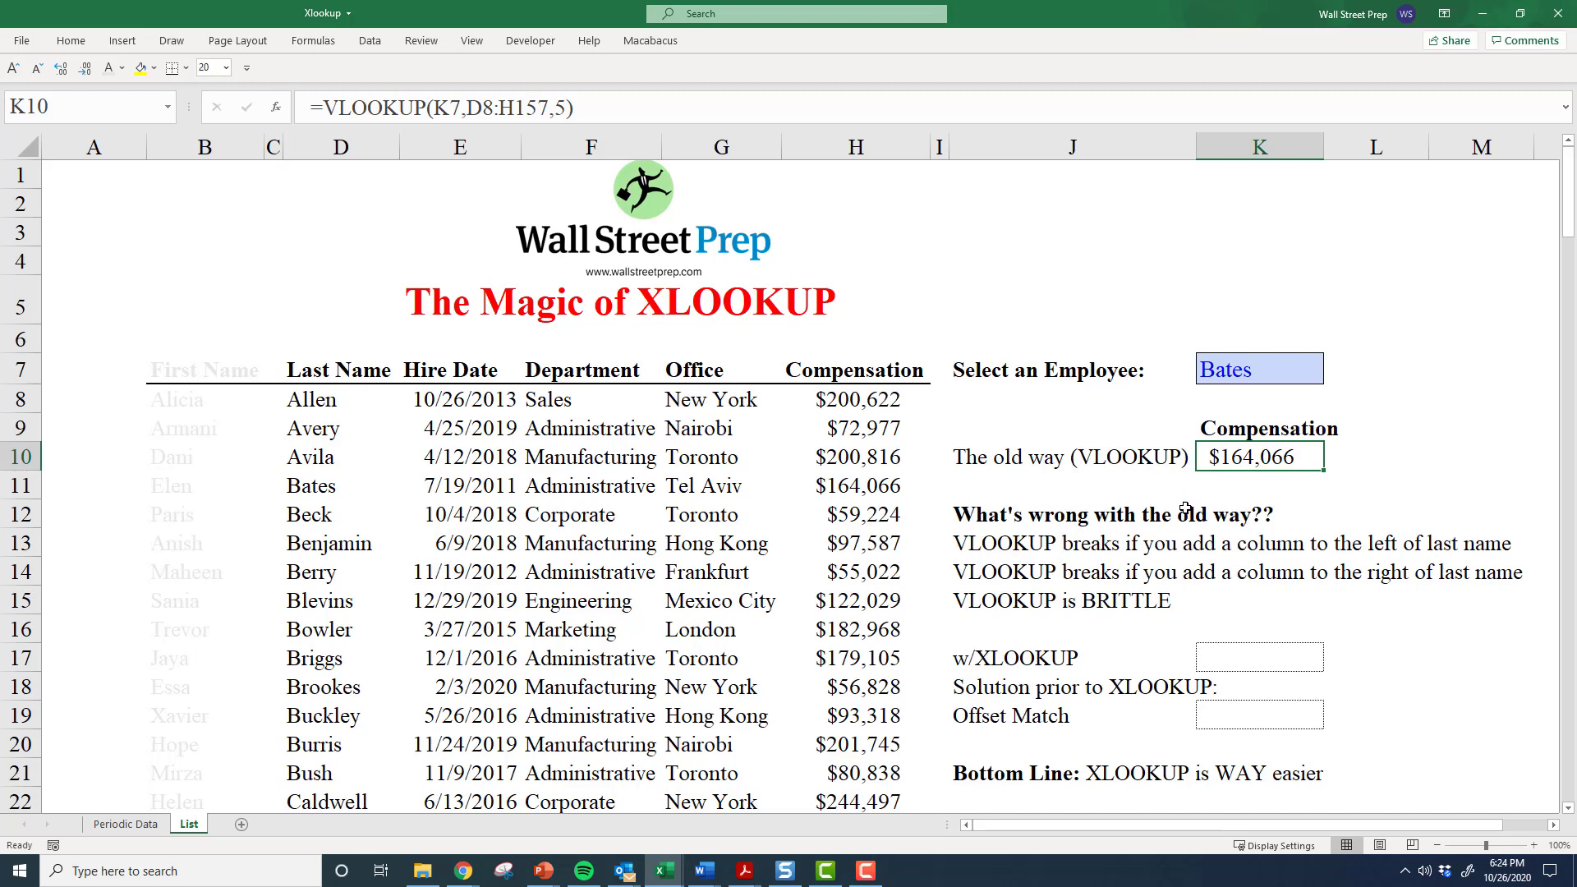
Start an XLOOKUP formula in the w/XLOOKUP result cell K17.
click(991, 604)
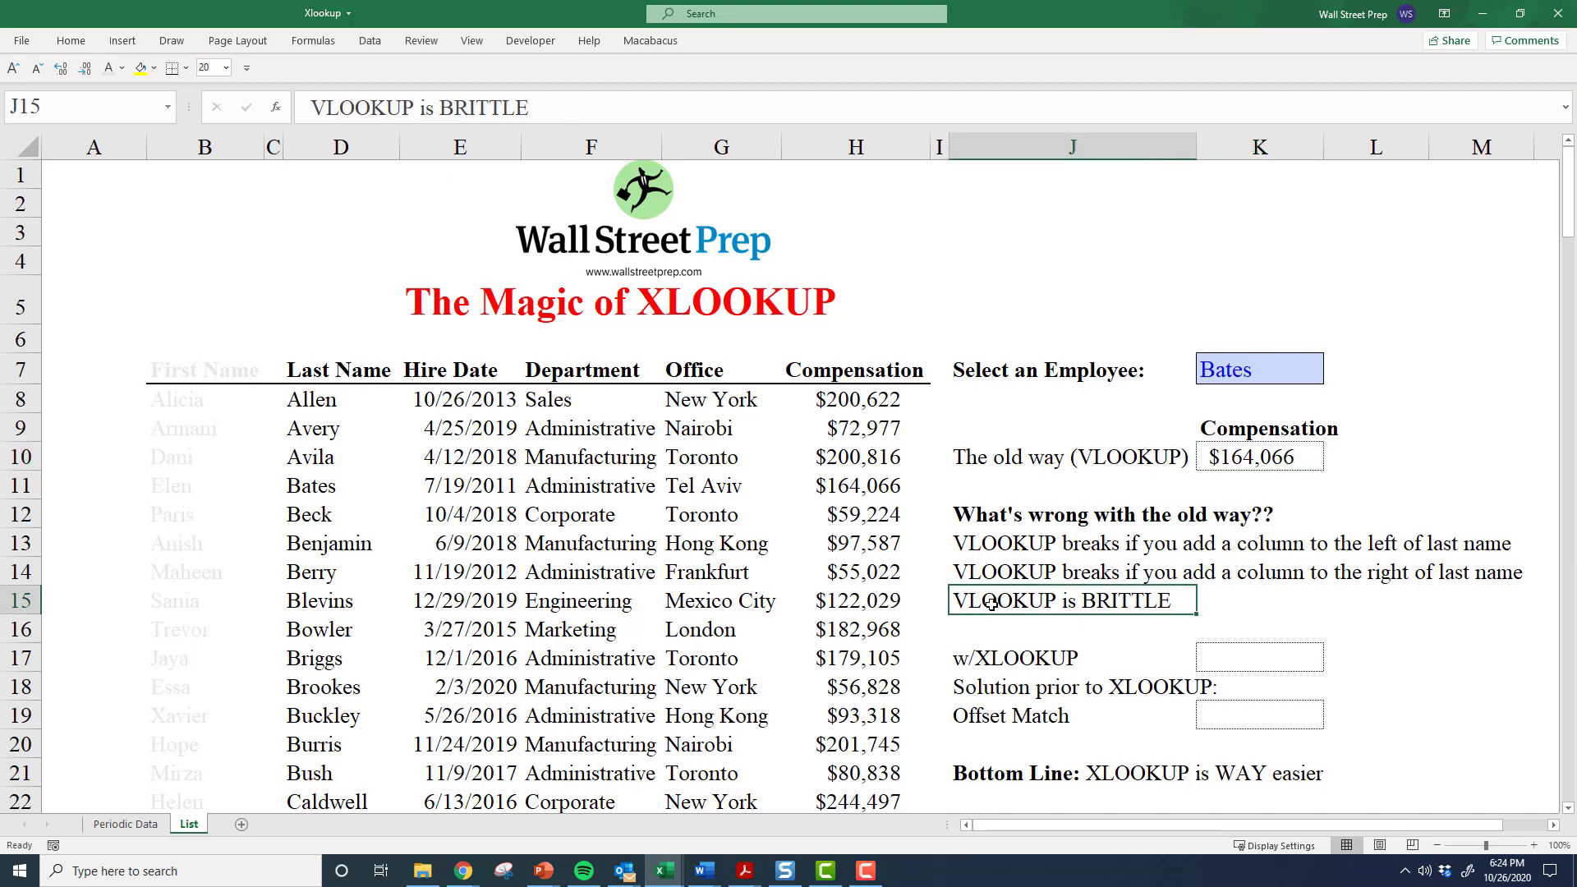
click(1209, 660)
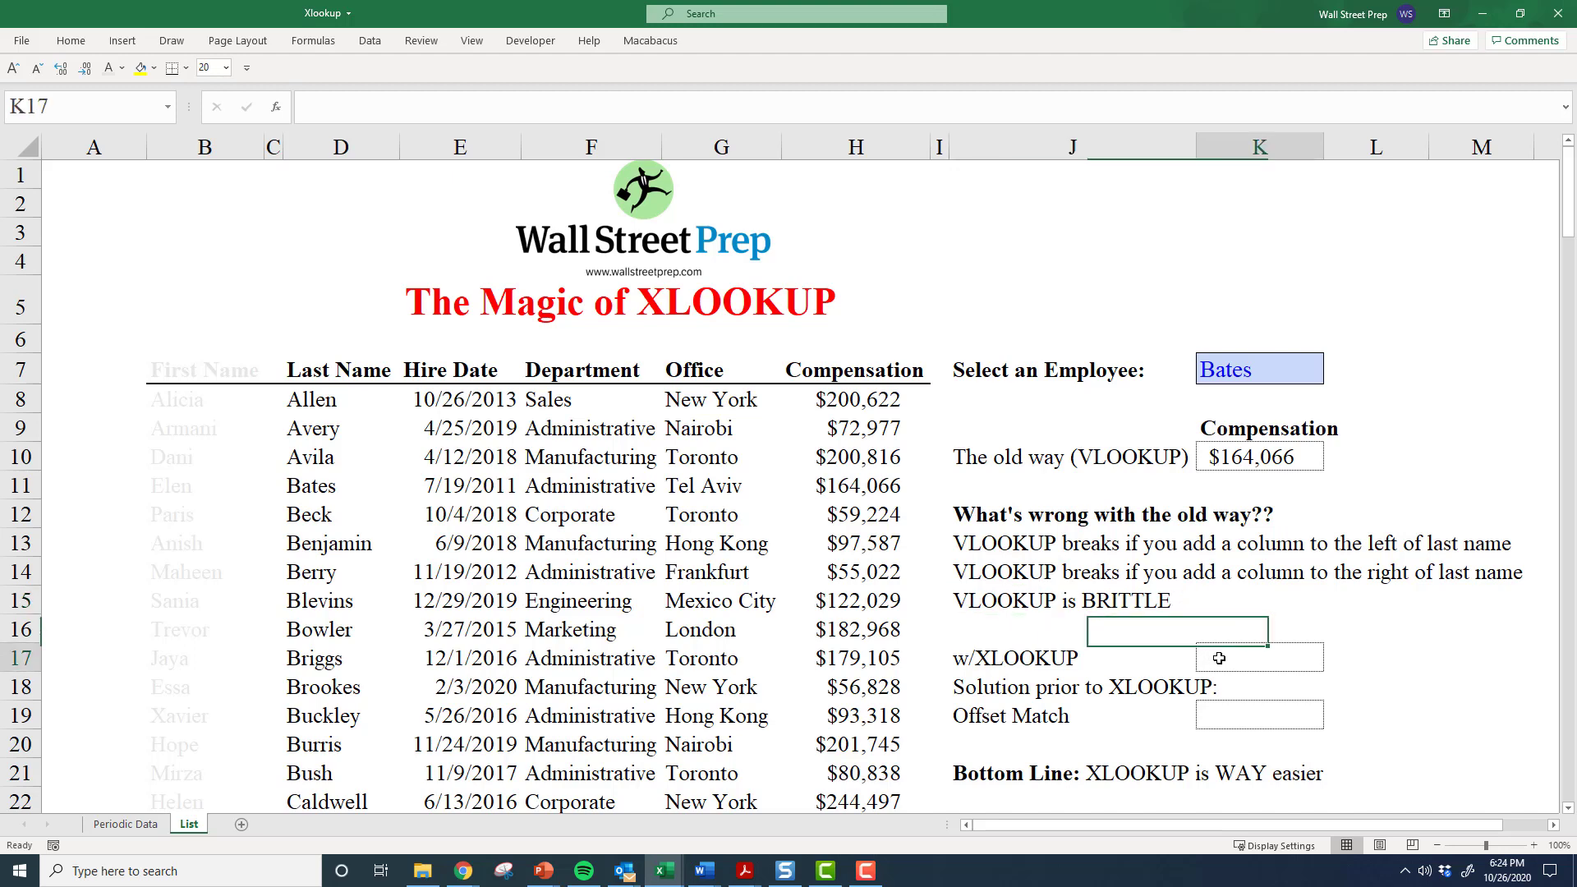
text(=)
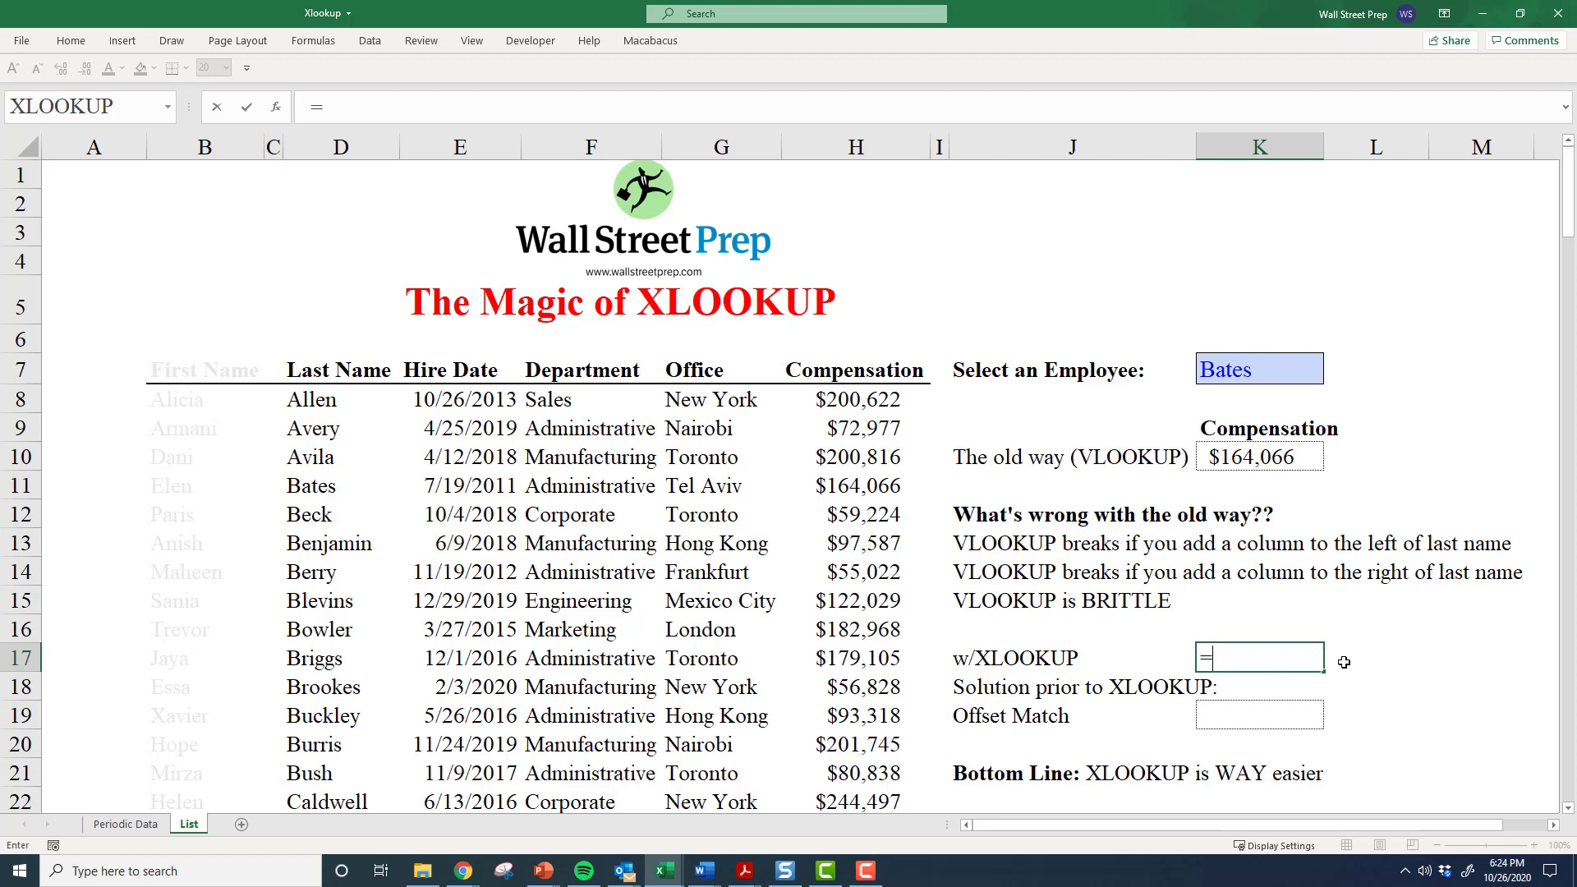
text(xl)
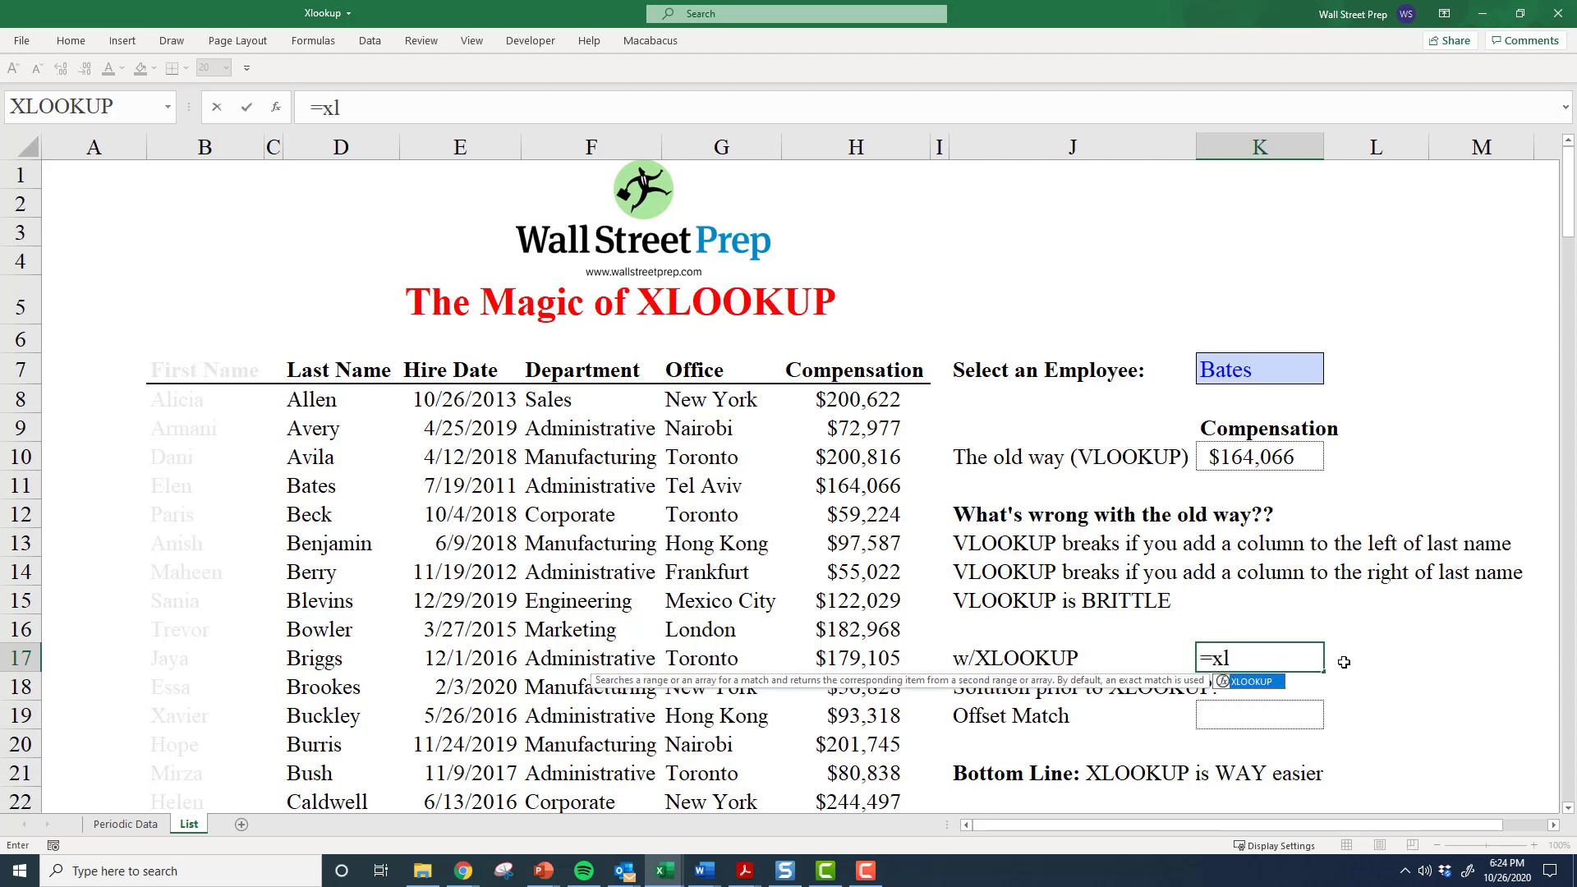
key(Tab)
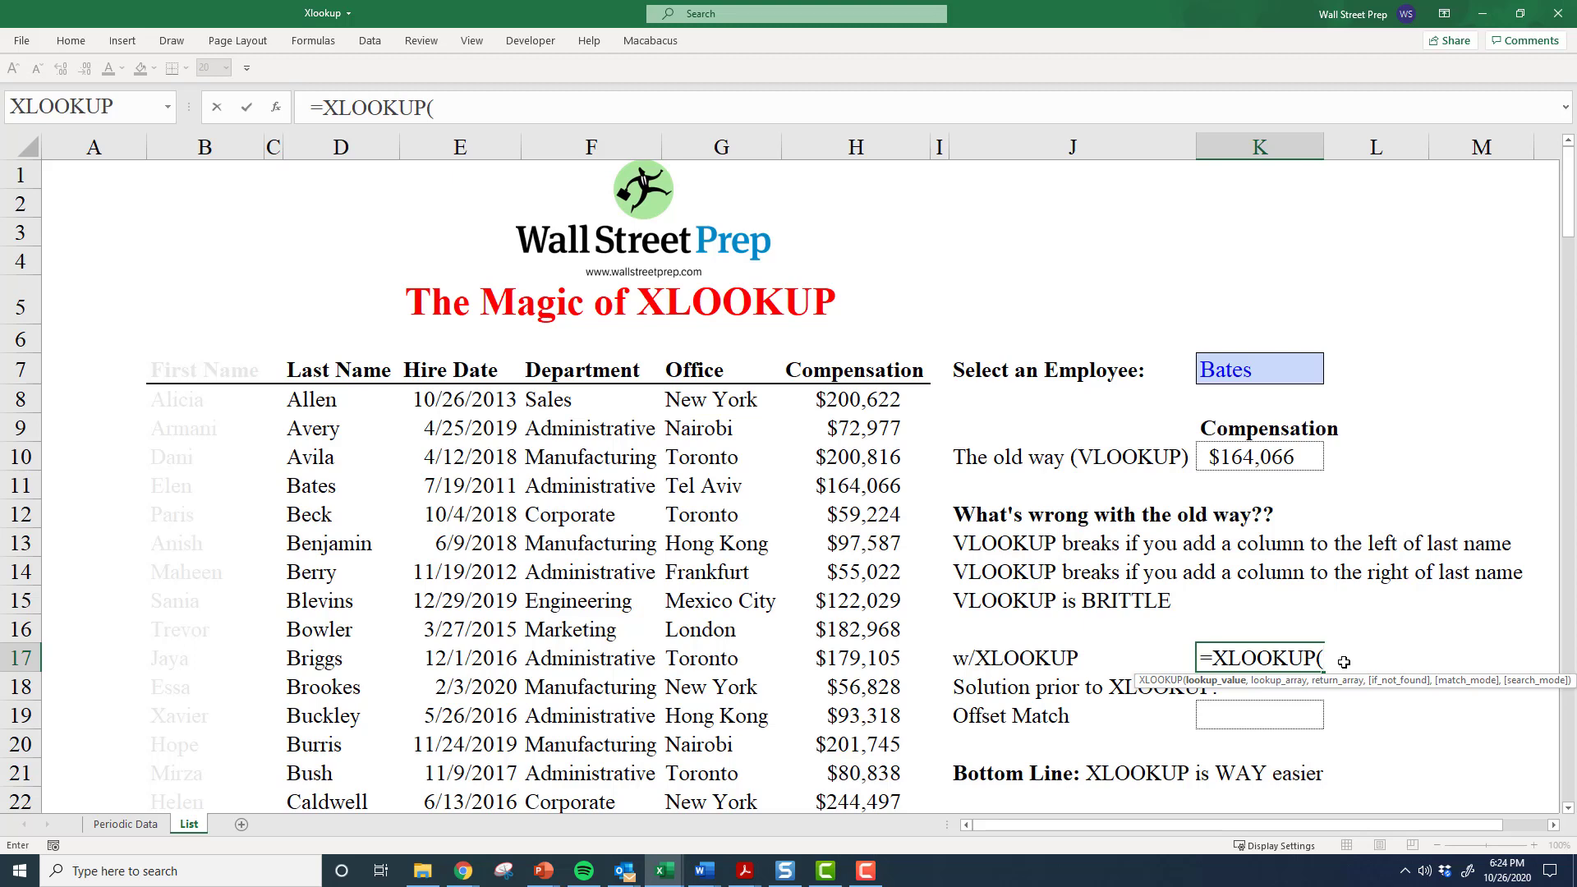
Enter K7 as the lookup value and D8:D157 as the lookup range.
click(1253, 369)
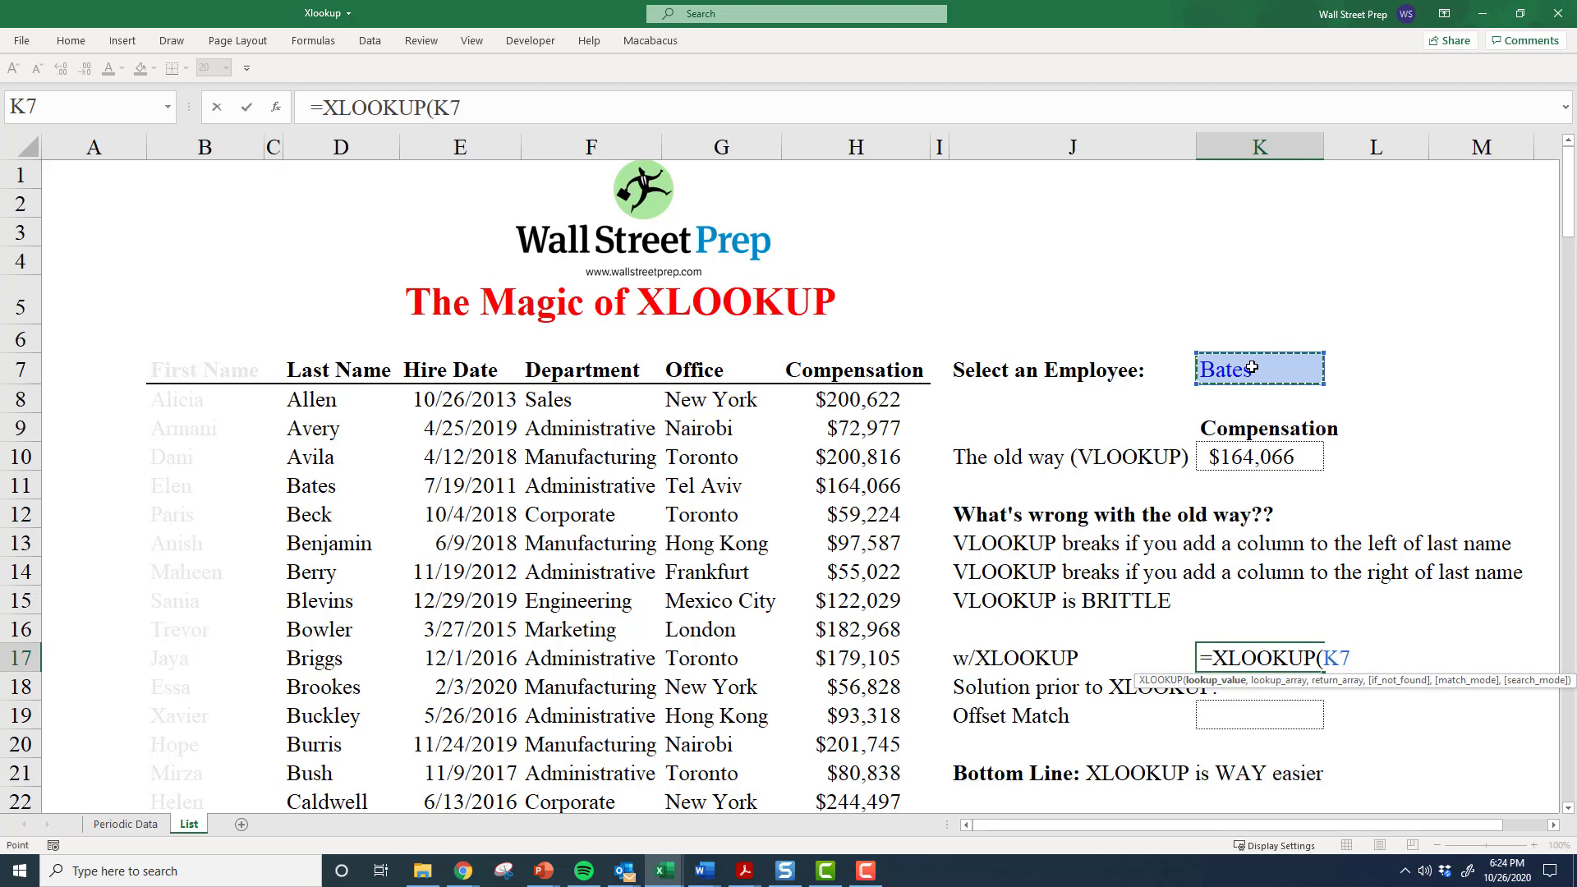
text(,)
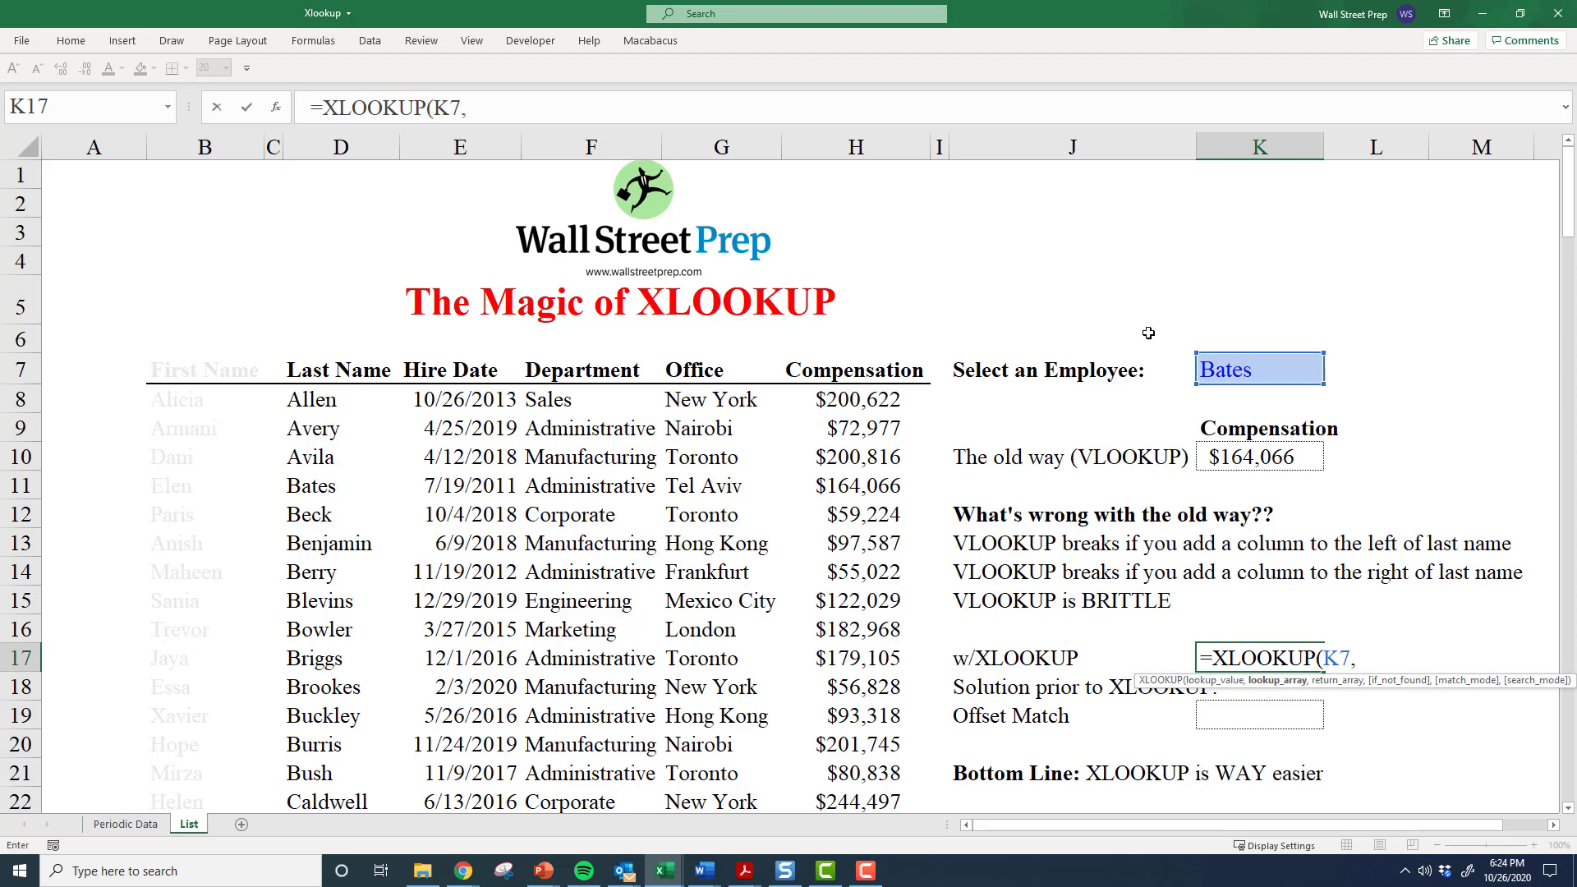
click(305, 396)
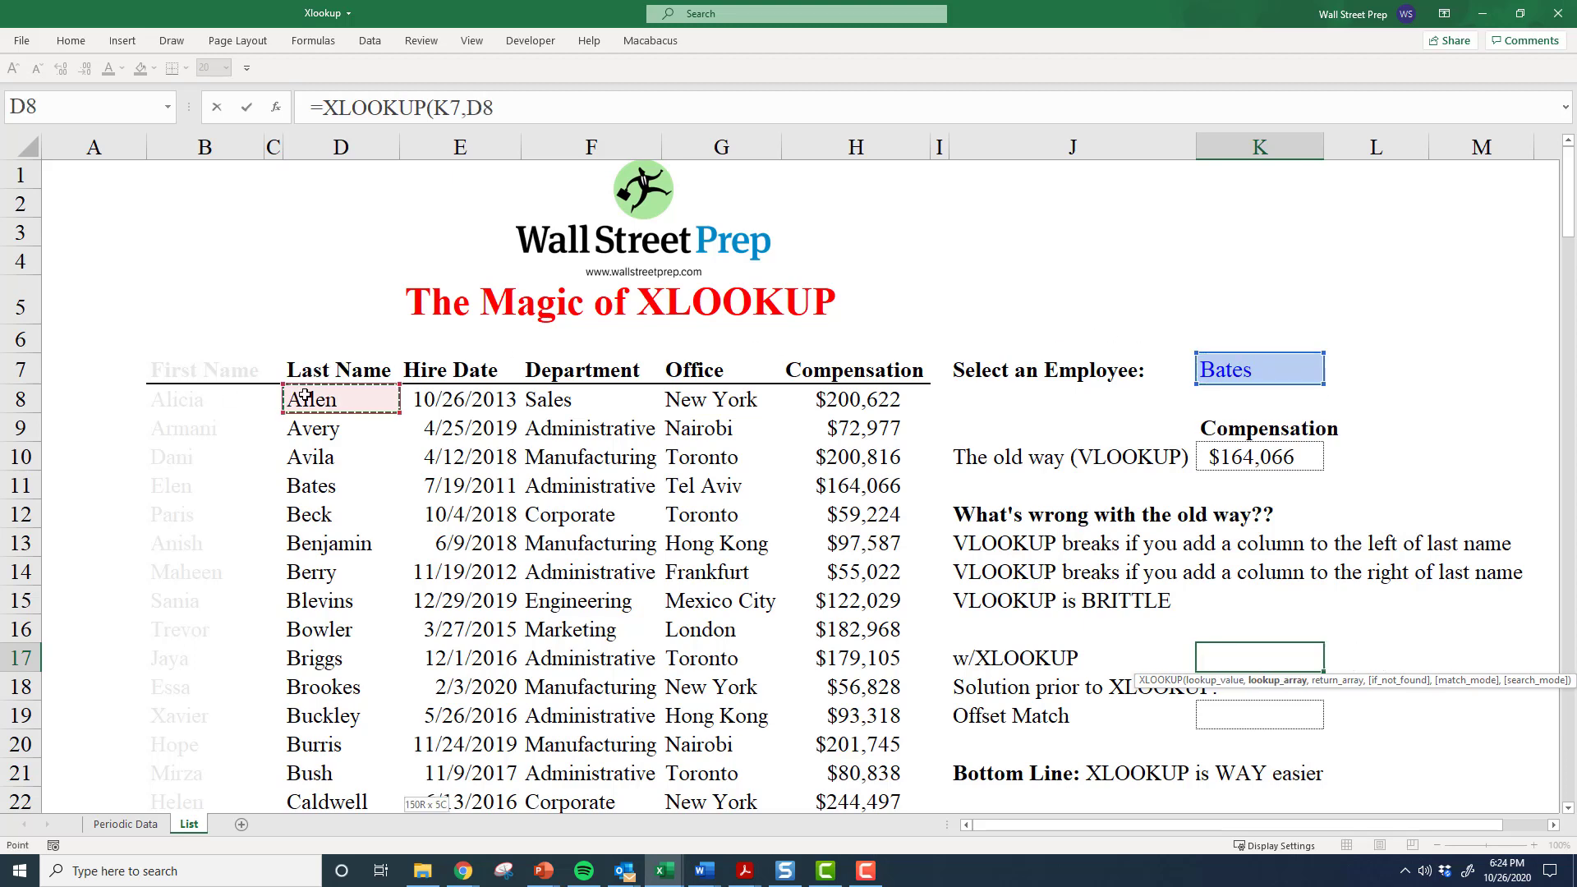
key(ctrl+shift+Down)
text(,)
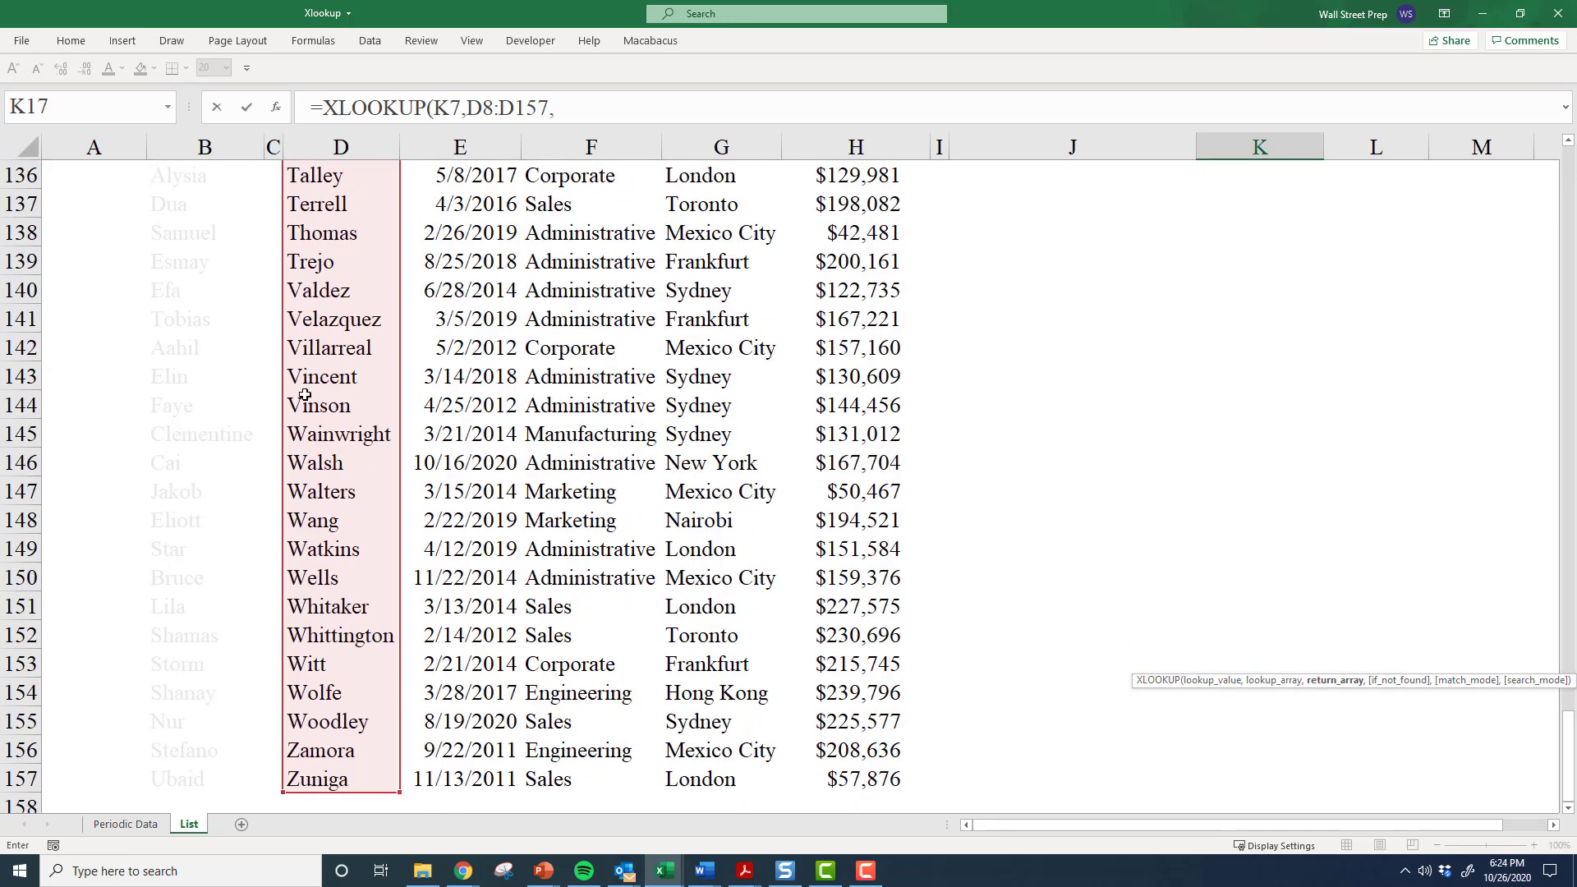
scroll(509, 449, up, 16)
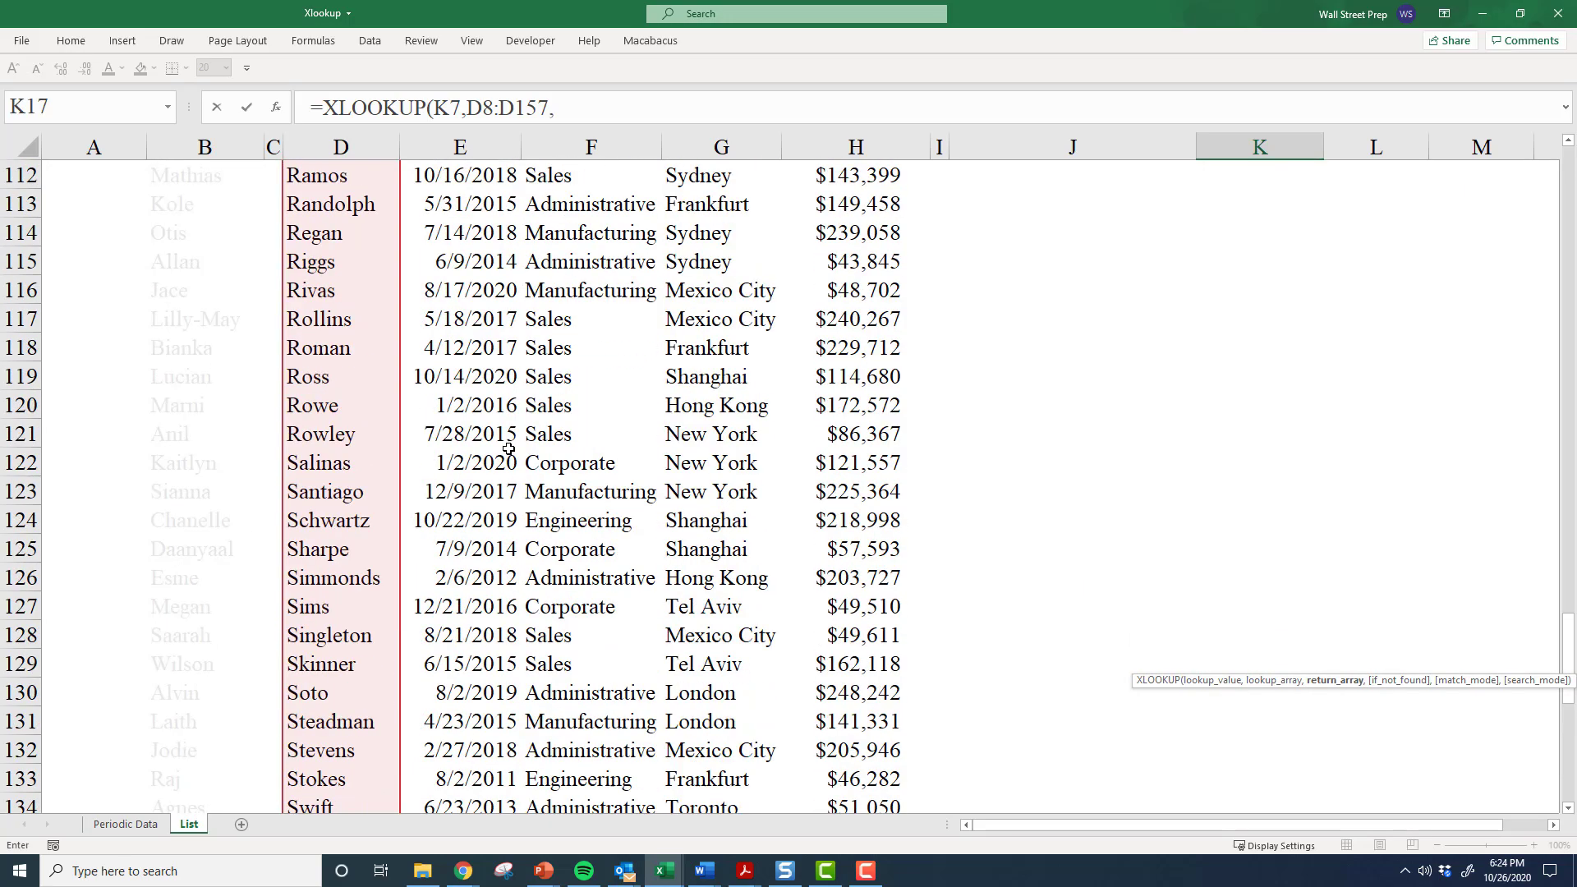
scroll(509, 450, up, 20)
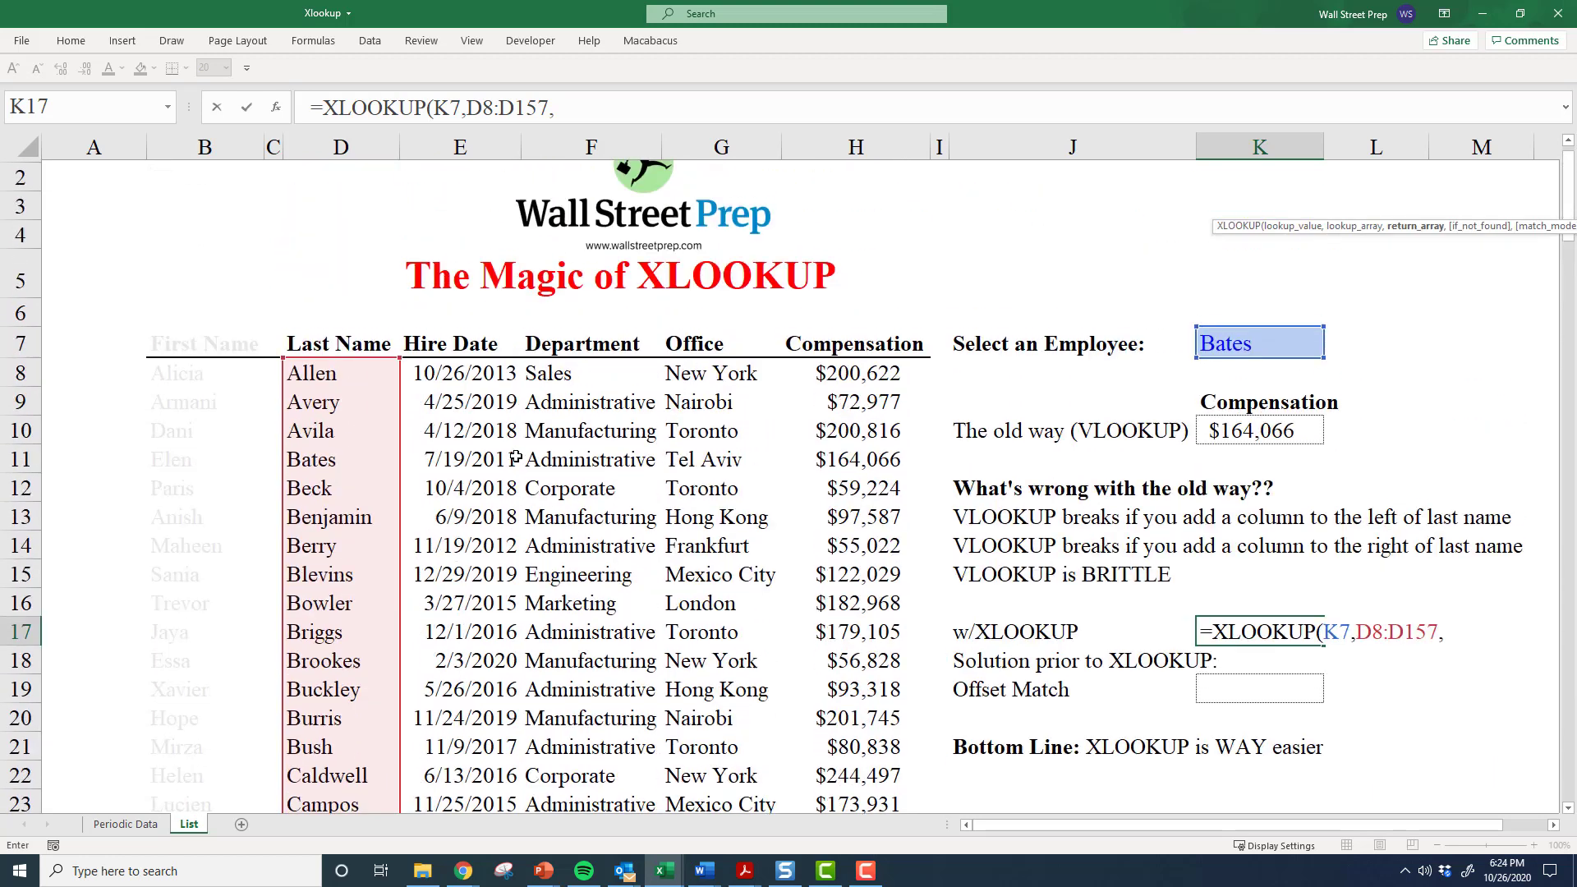
Set the Compensation values H8:H157 as the XLOOKUP return range and add the next comma.
click(783, 403)
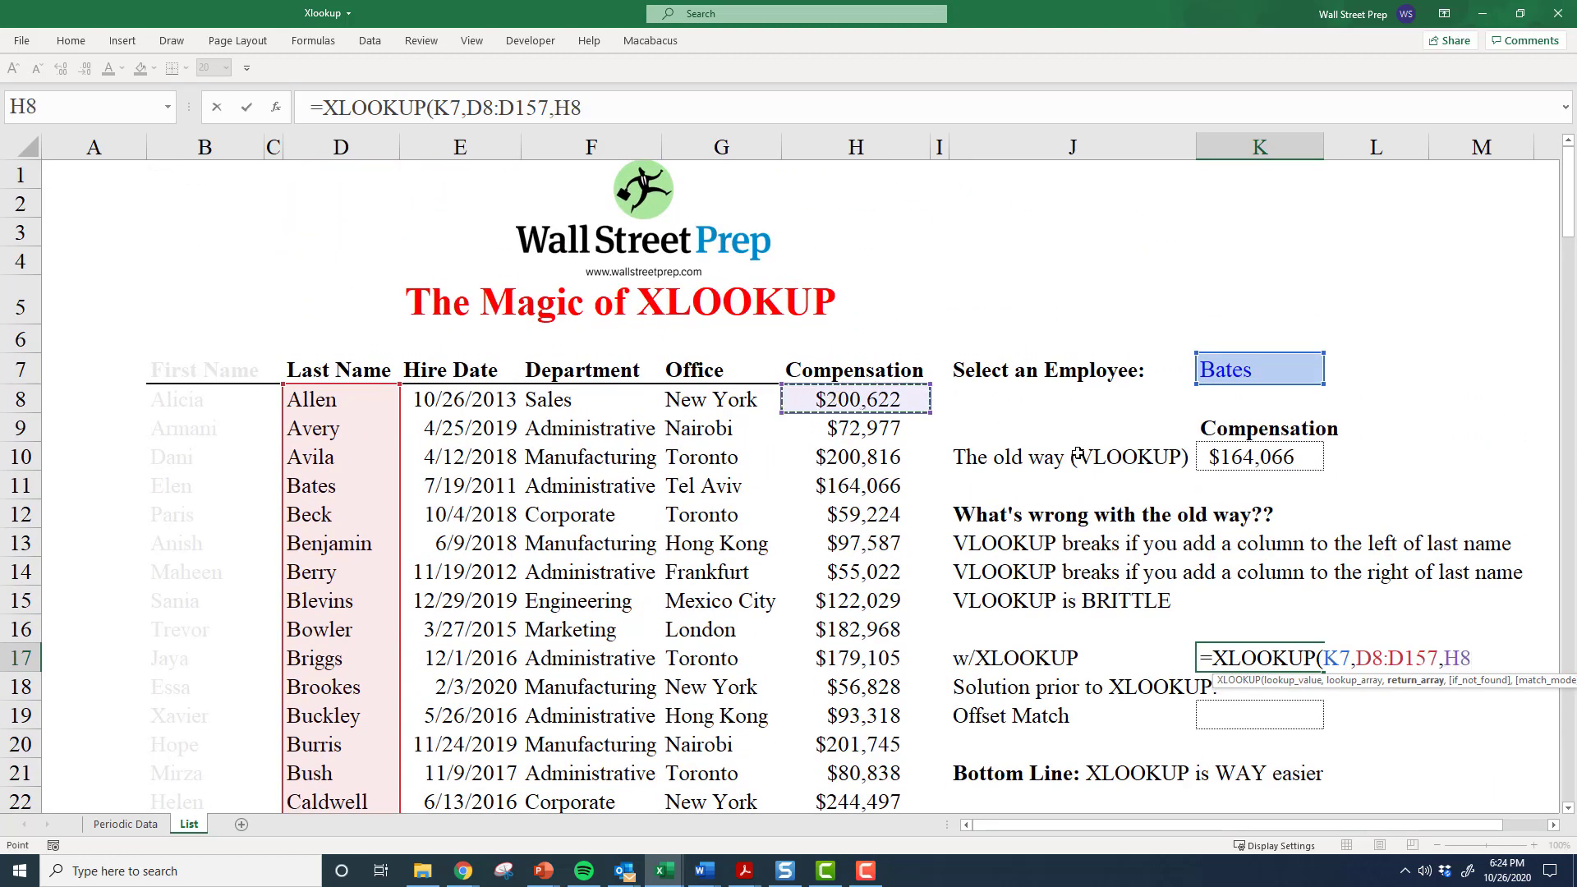
key(ctrl+shift+Down)
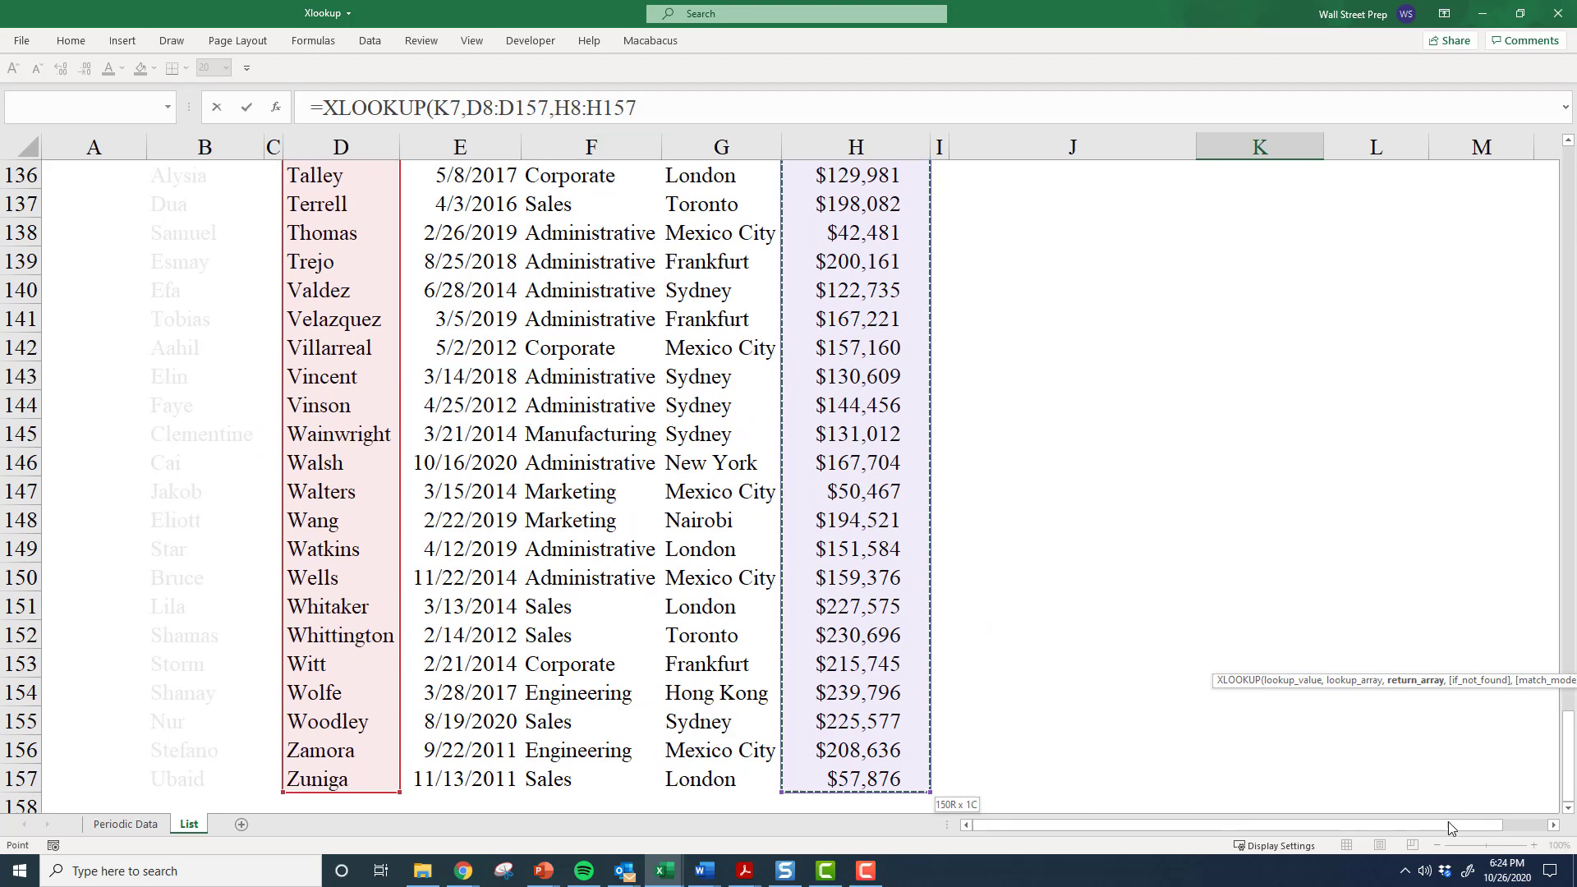
drag(1462, 824, 1516, 820)
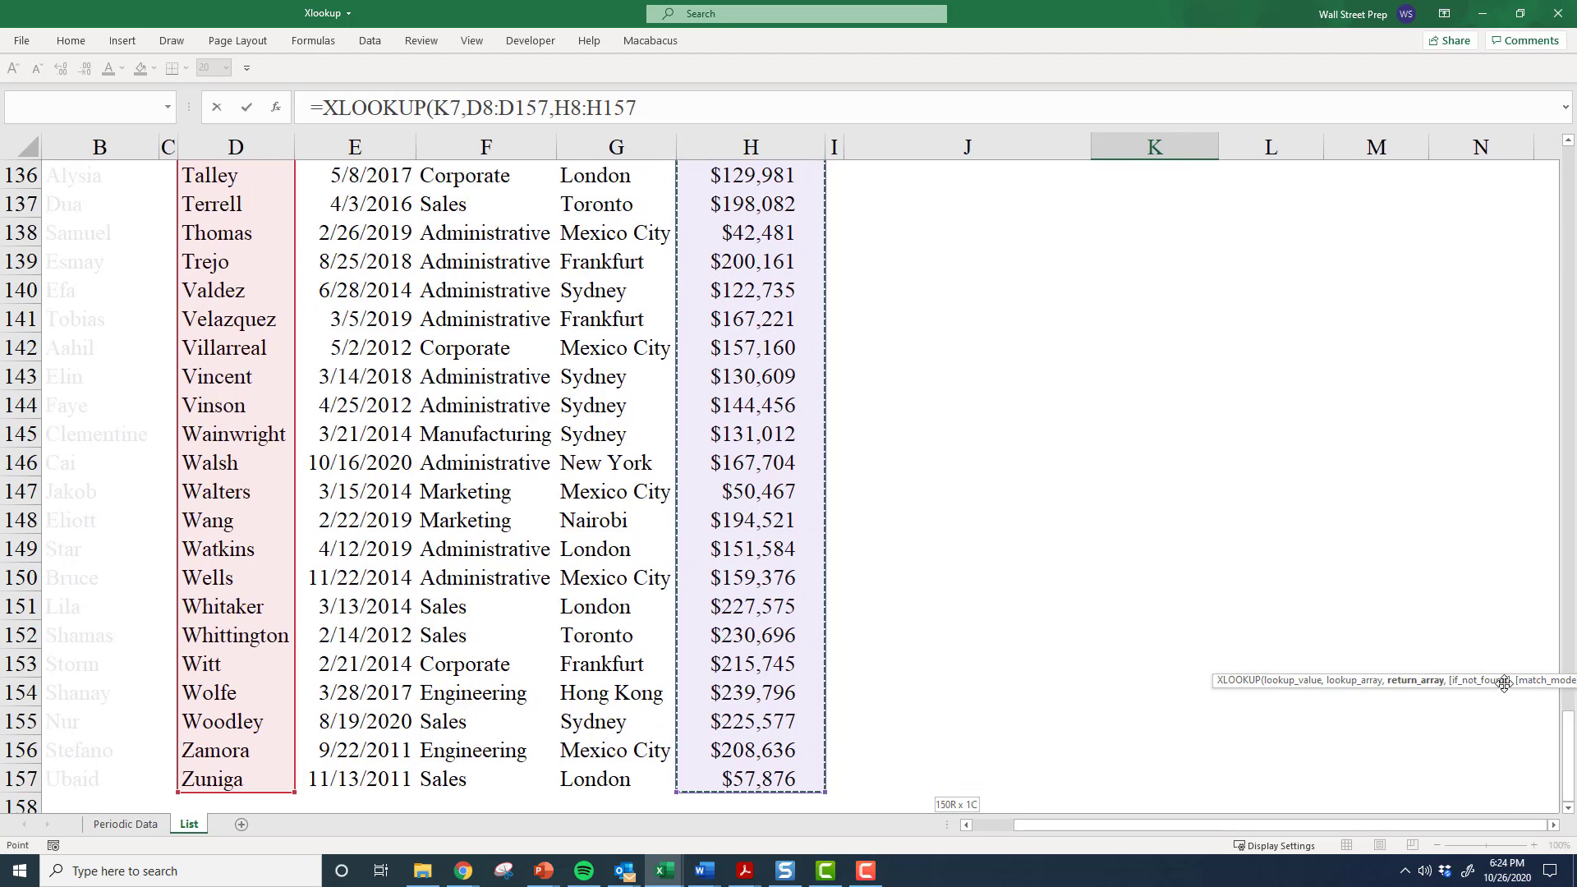
text(,)
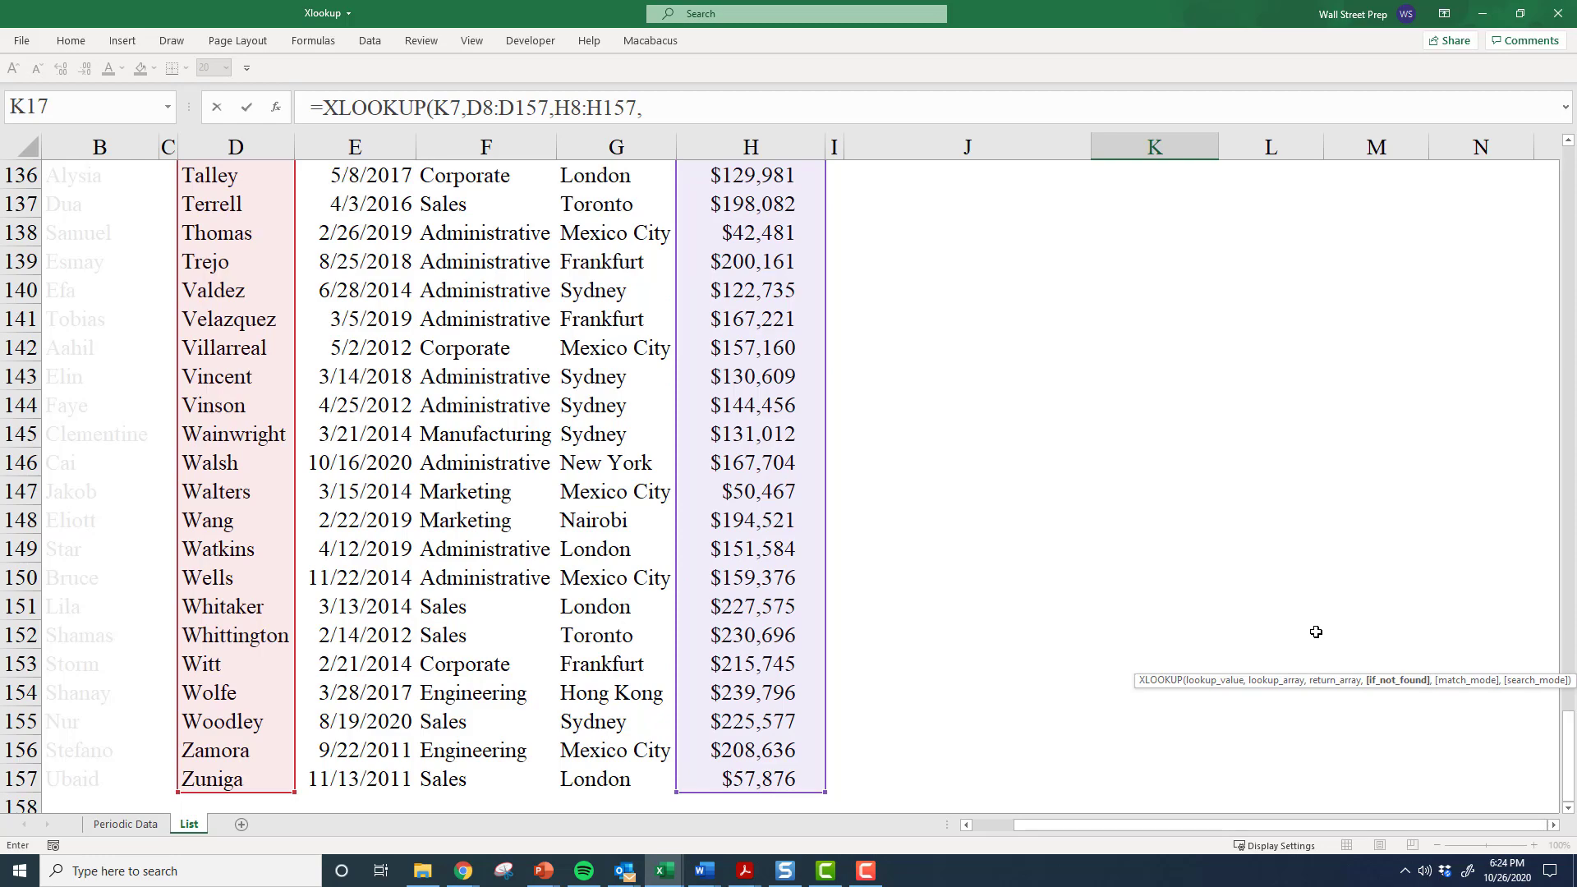
scroll(1104, 567, up, 6)
scroll(1104, 567, up, 20)
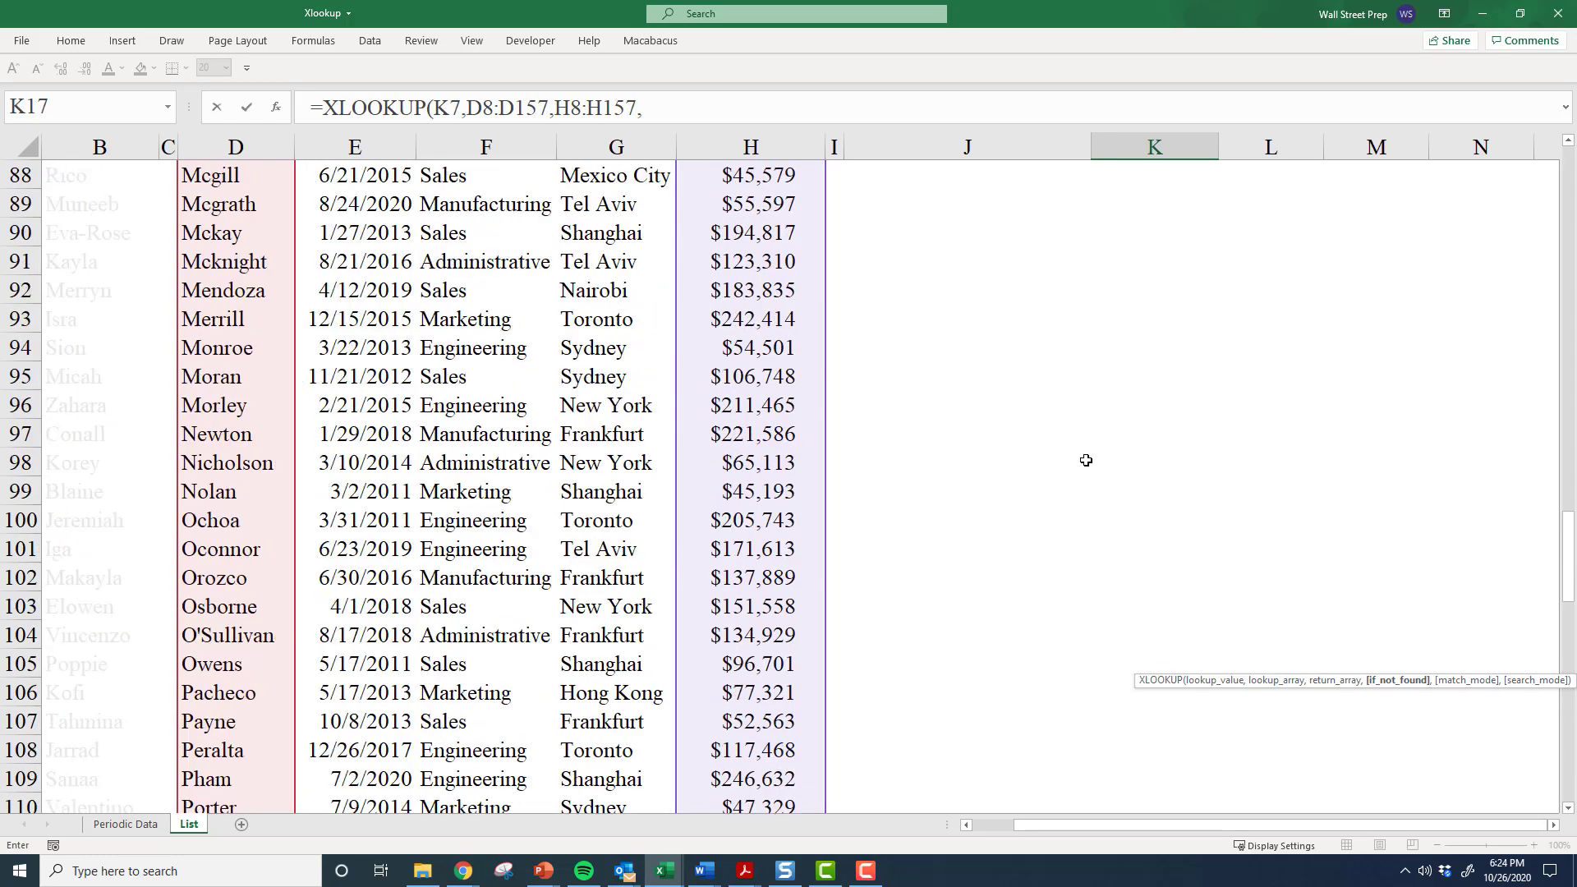
scroll(1087, 465, up, 9)
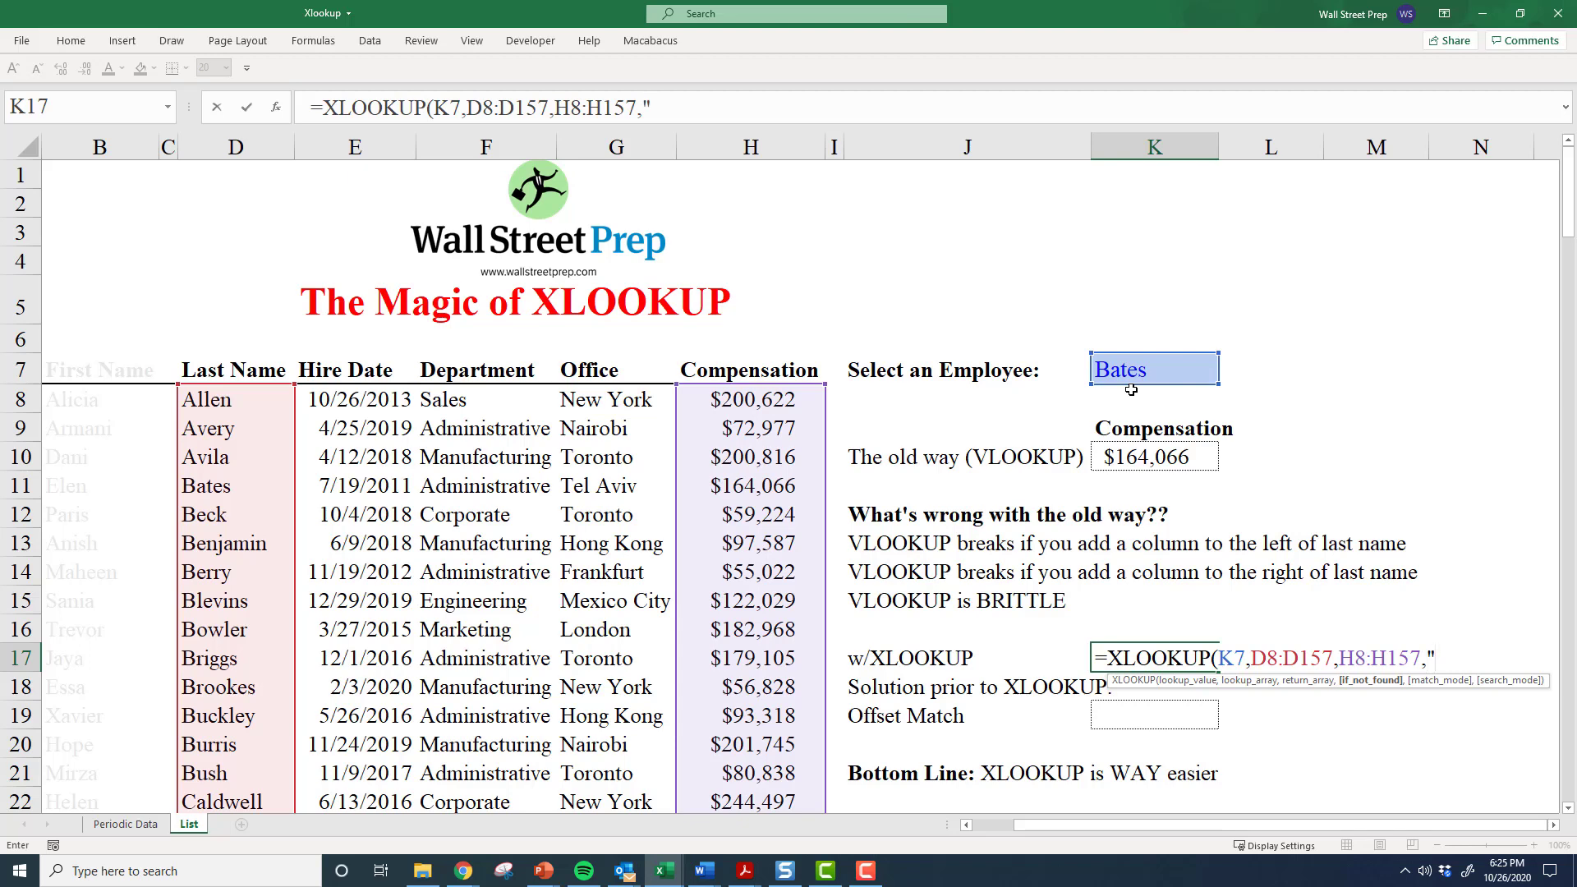
Drop the 'Not found' fallback and commit =XLOOKUP(K7,D8:D157,H8:H157), returning $164,066.
text(Not found)
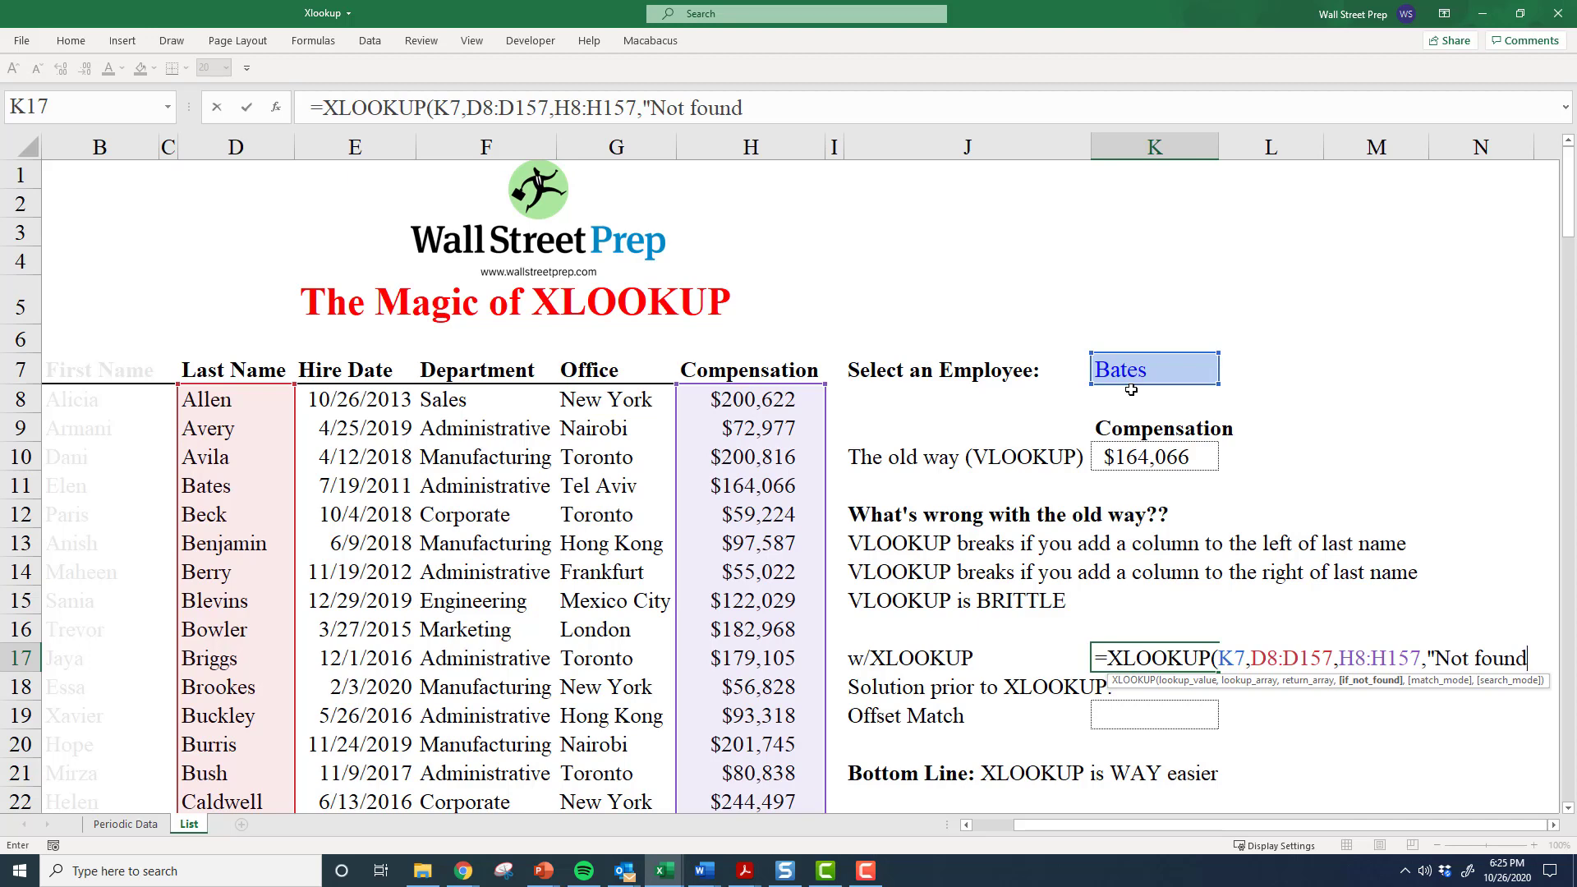
key(BackSpace)
key(BackSpace)
key(BackSpace)
key(BackSpace)
key(BackSpace)
key(BackSpace)
key(BackSpace)
key(BackSpace)
key(BackSpace)
key(BackSpace)
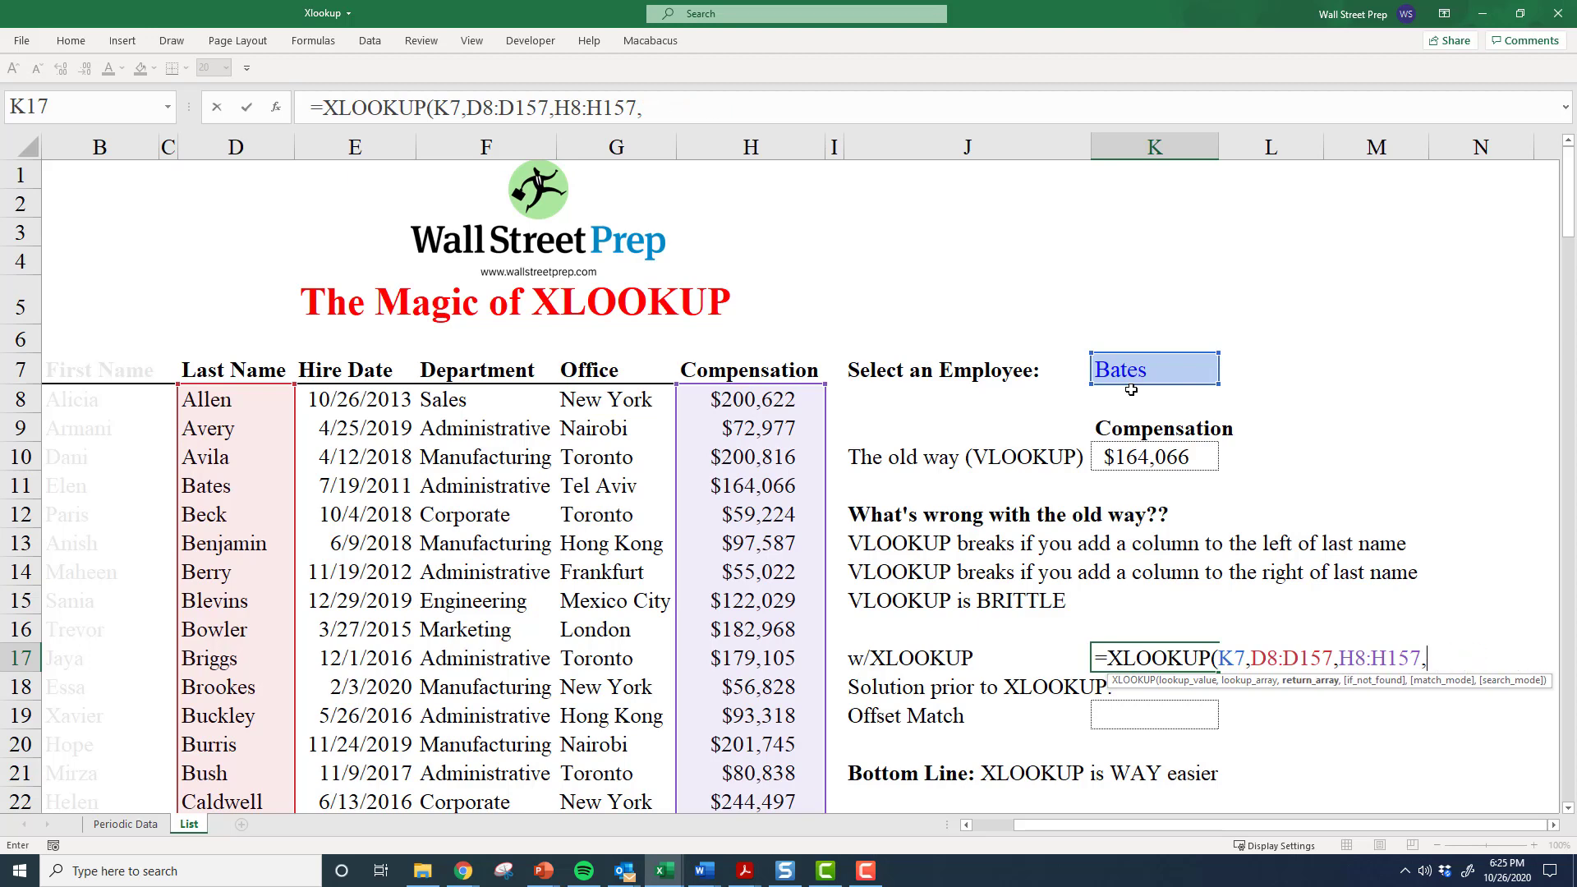
text())
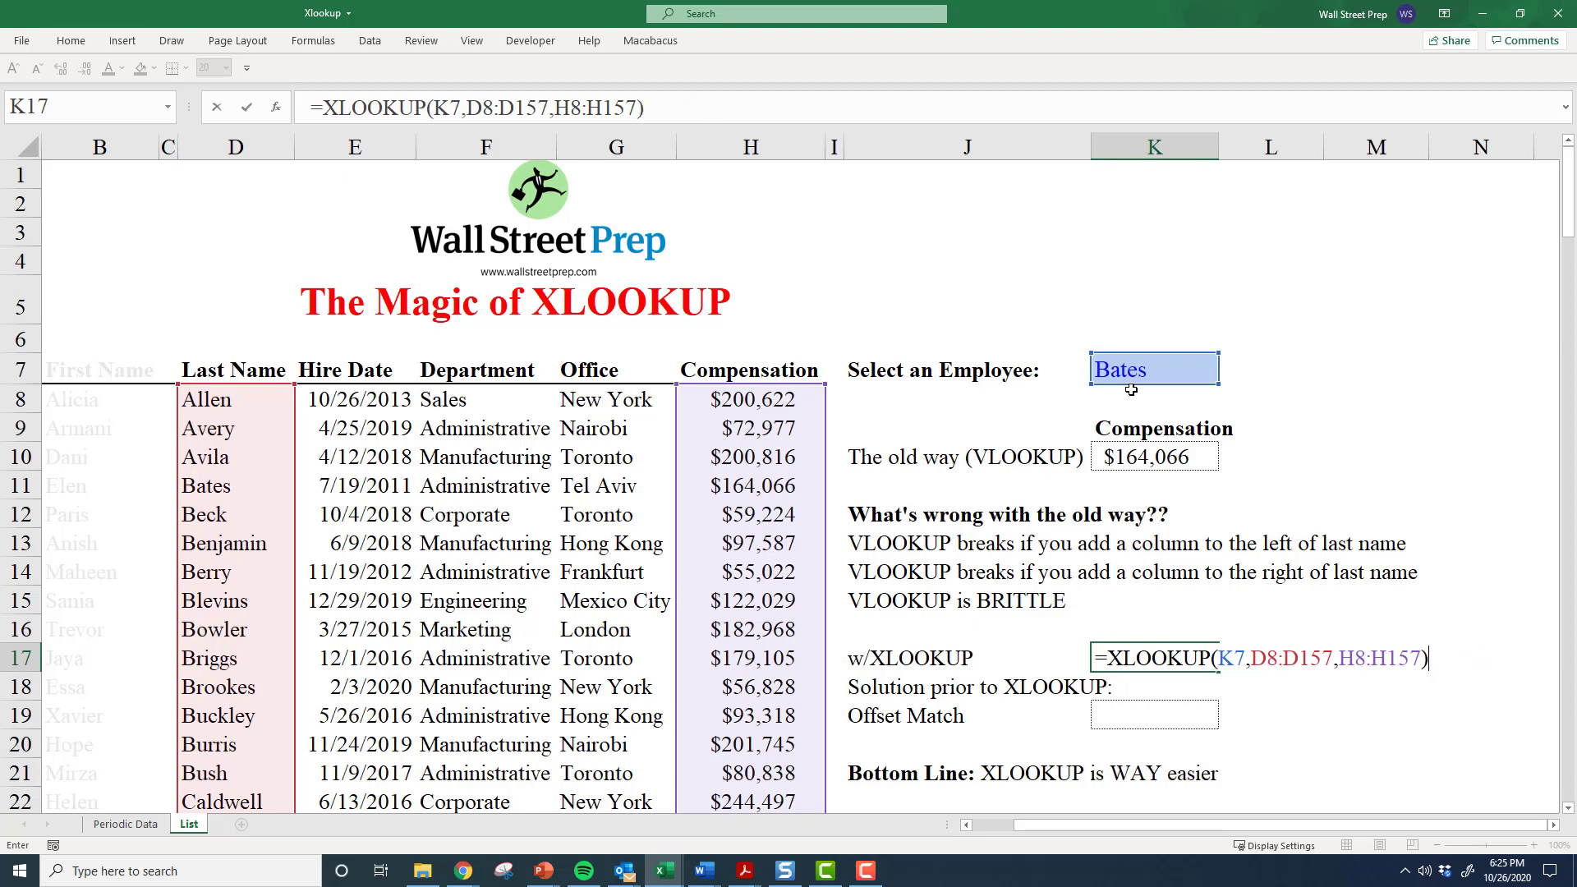
key(ctrl+Return)
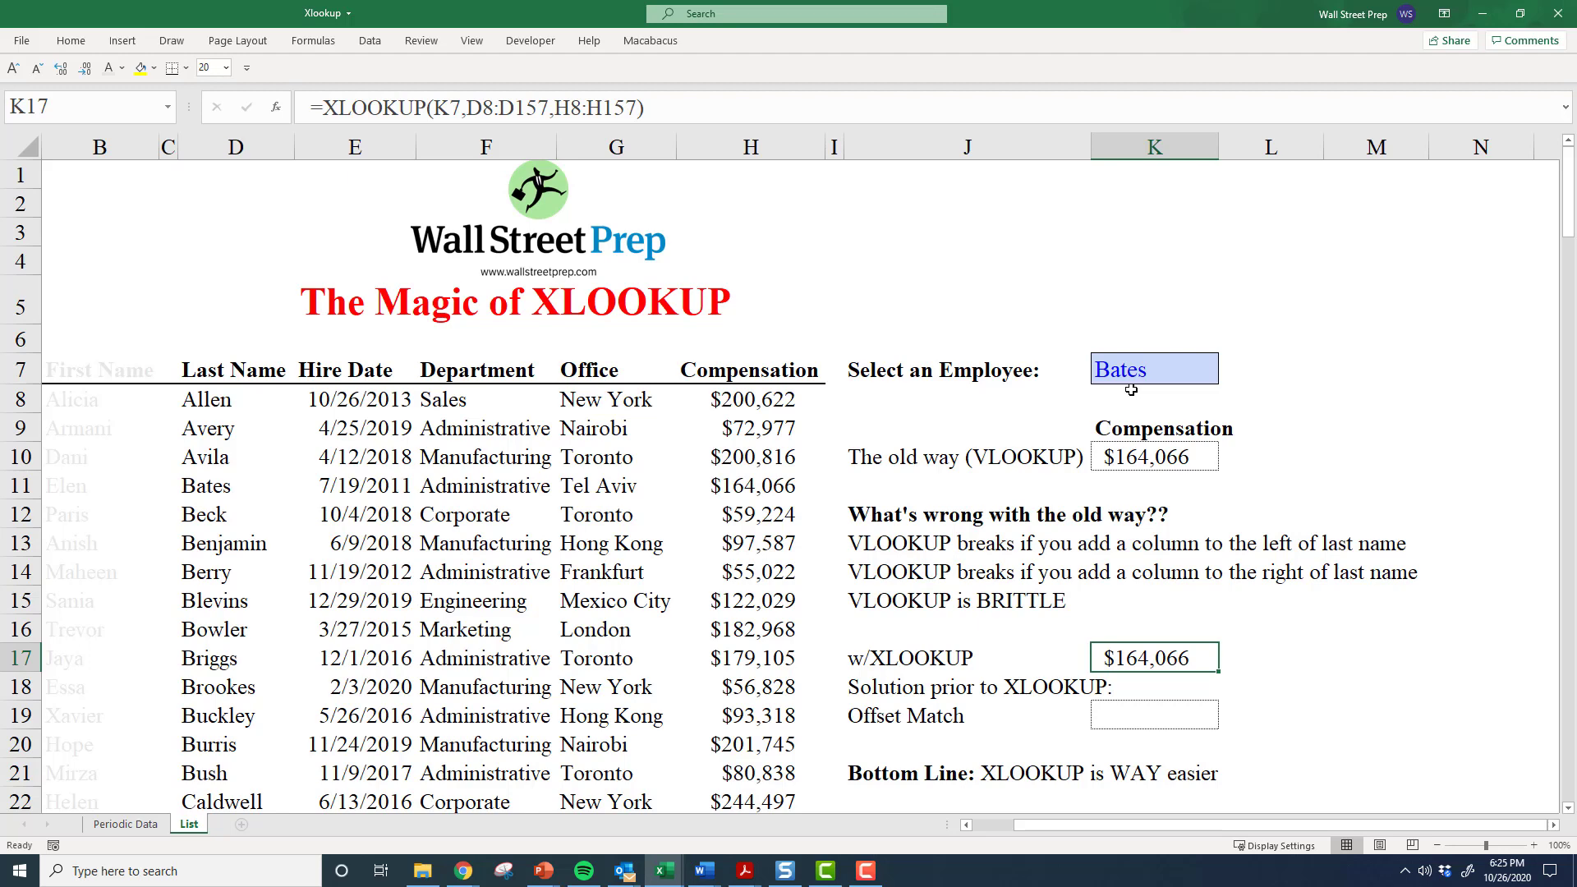
Review K17's formula ranges, then select the Compensation column H.
key(F2)
key(Escape)
key(F2)
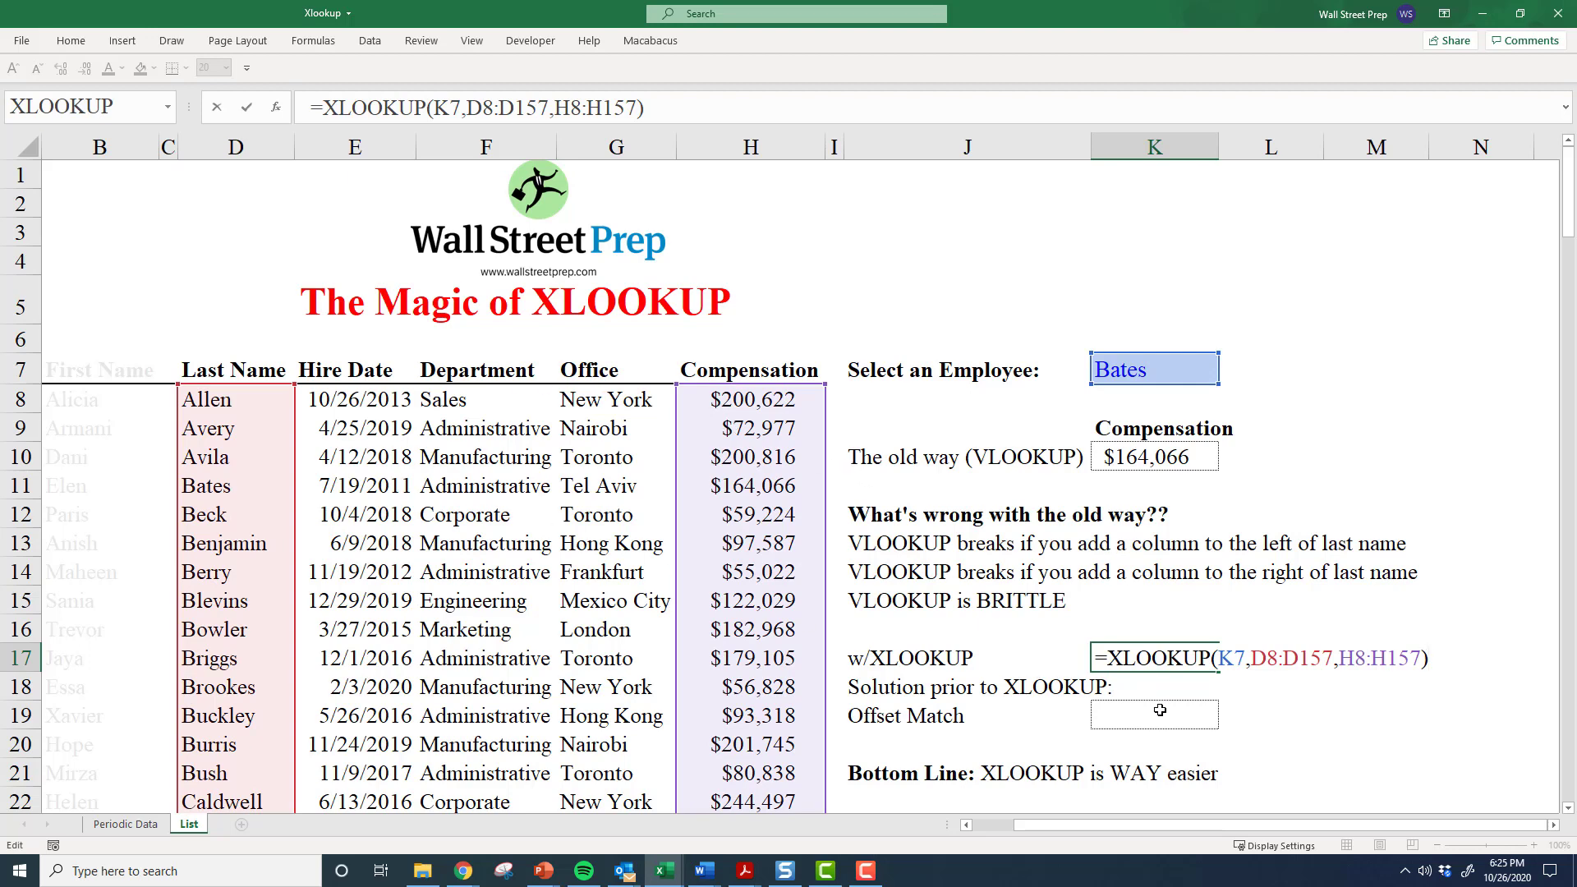
key(Escape)
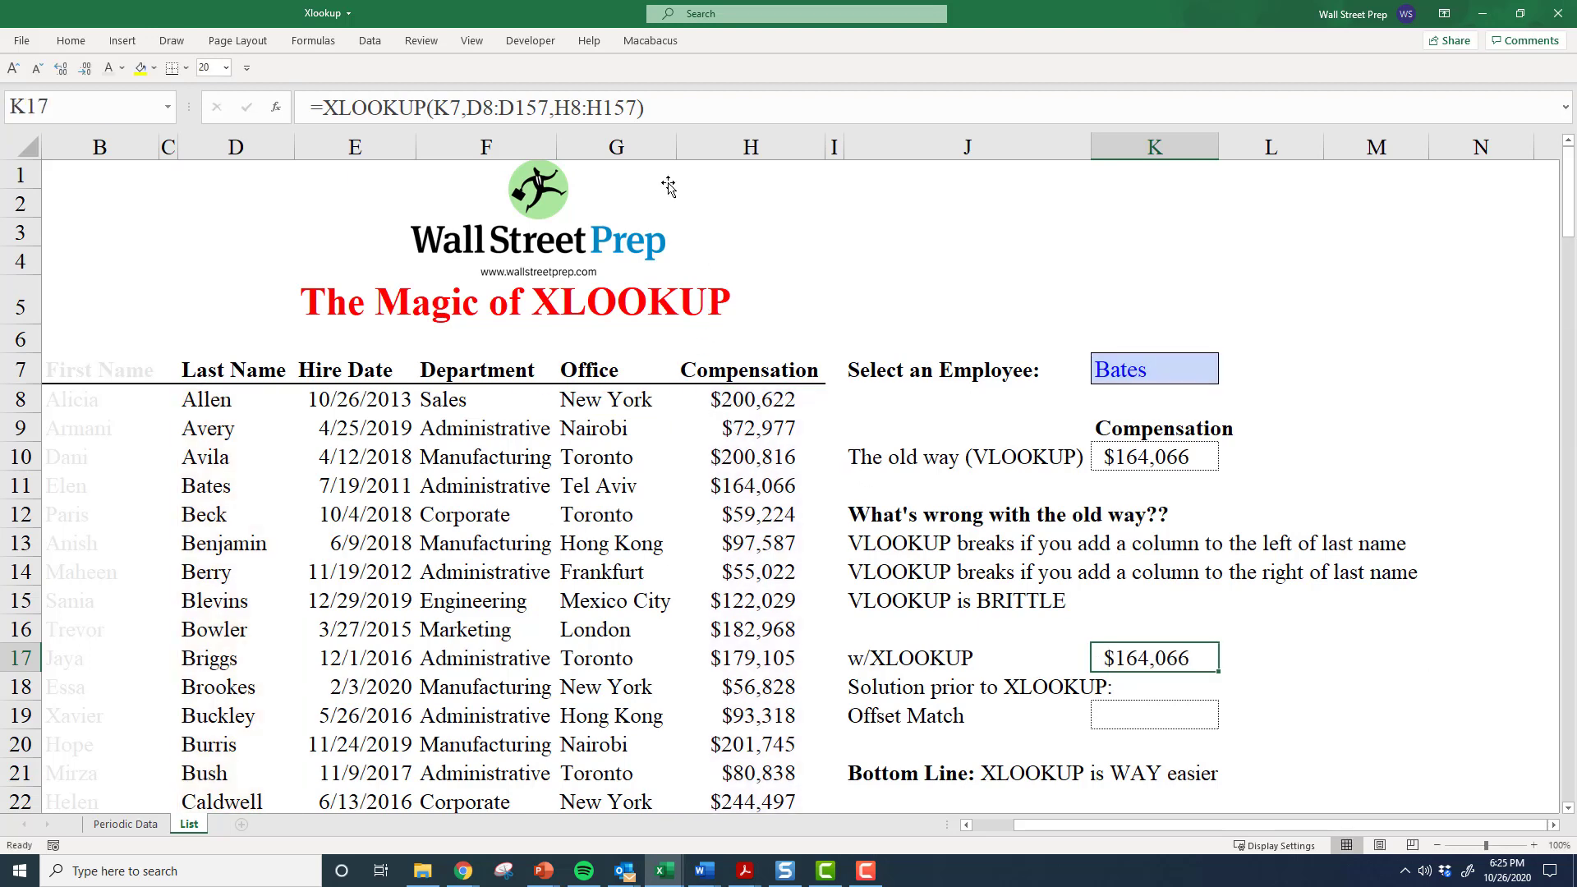
click(717, 146)
Insert a blank column before Compensation and compare the broken VLOOKUP with the shifted XLOOKUP.
key(ctrl+shift+plus)
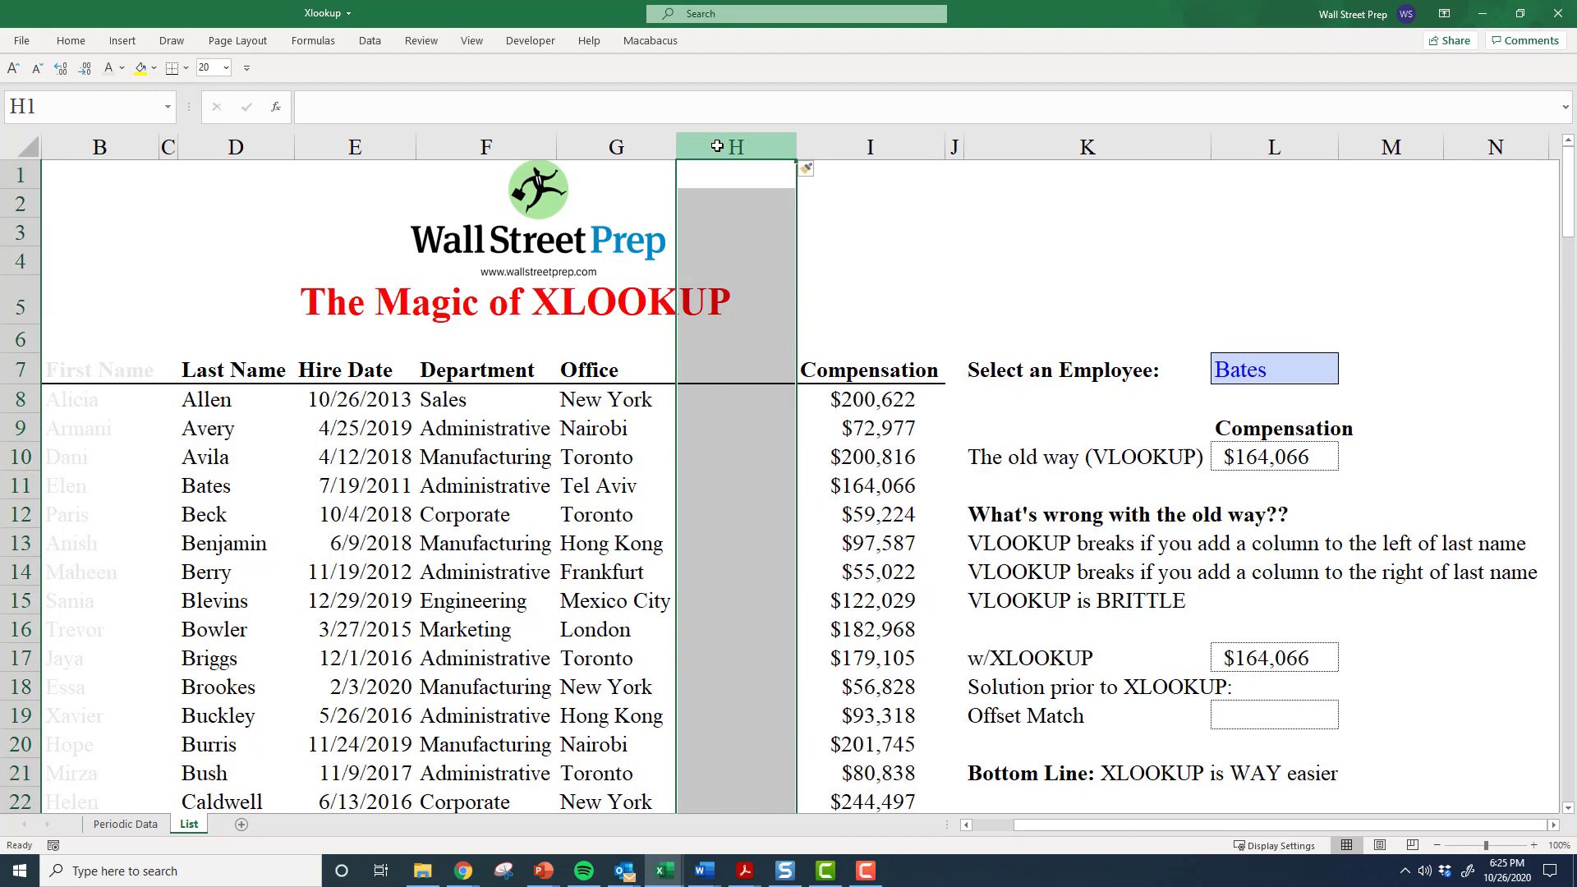
click(1264, 458)
click(1227, 658)
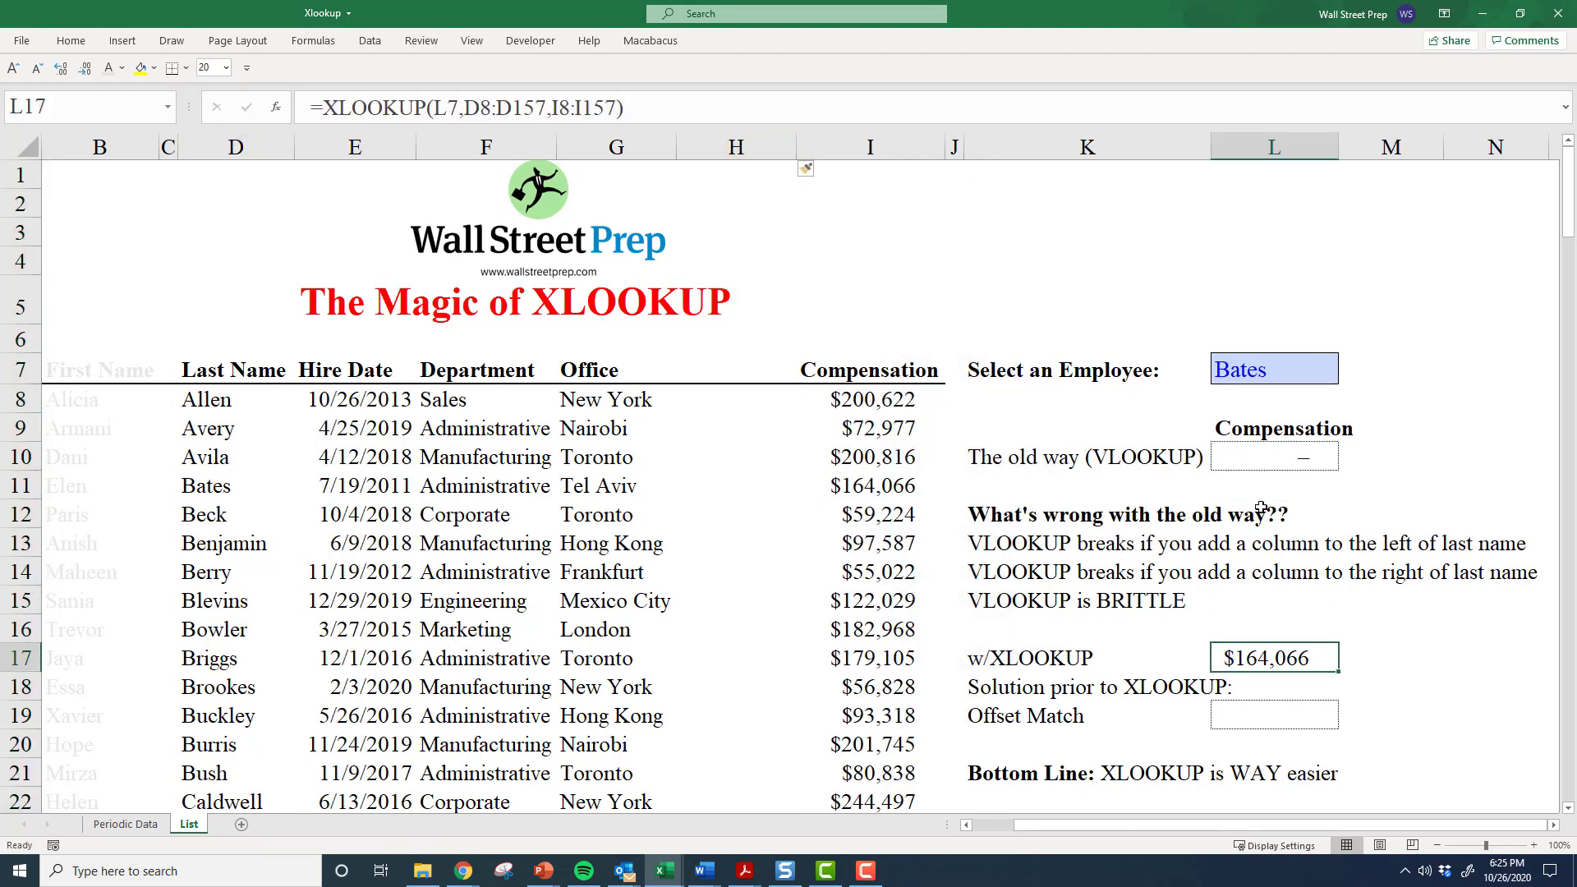
click(1250, 460)
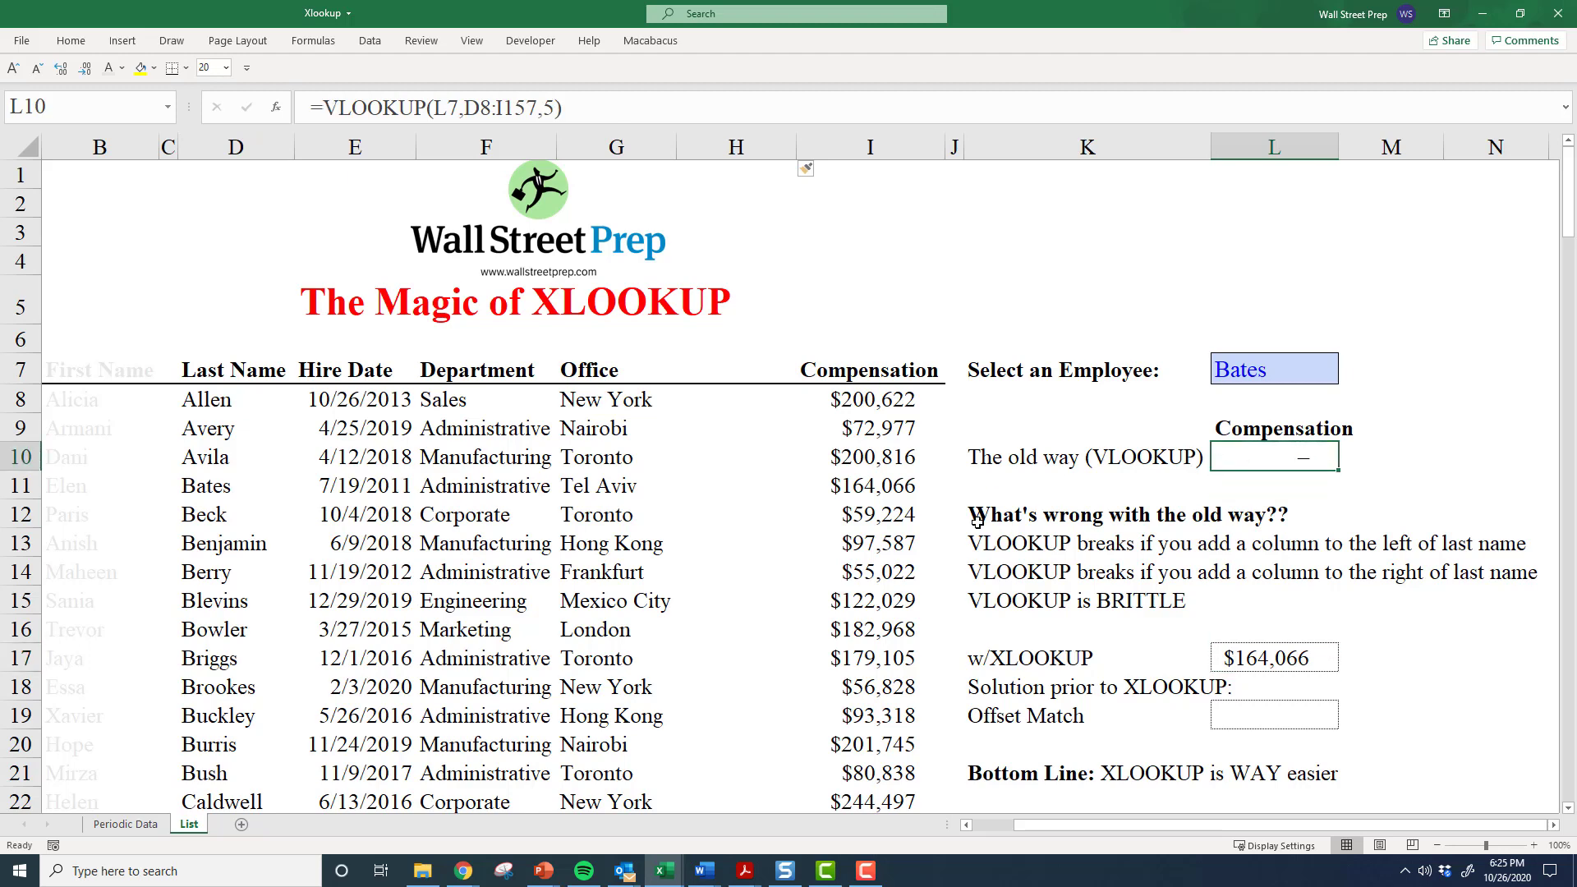
double_click(1254, 664)
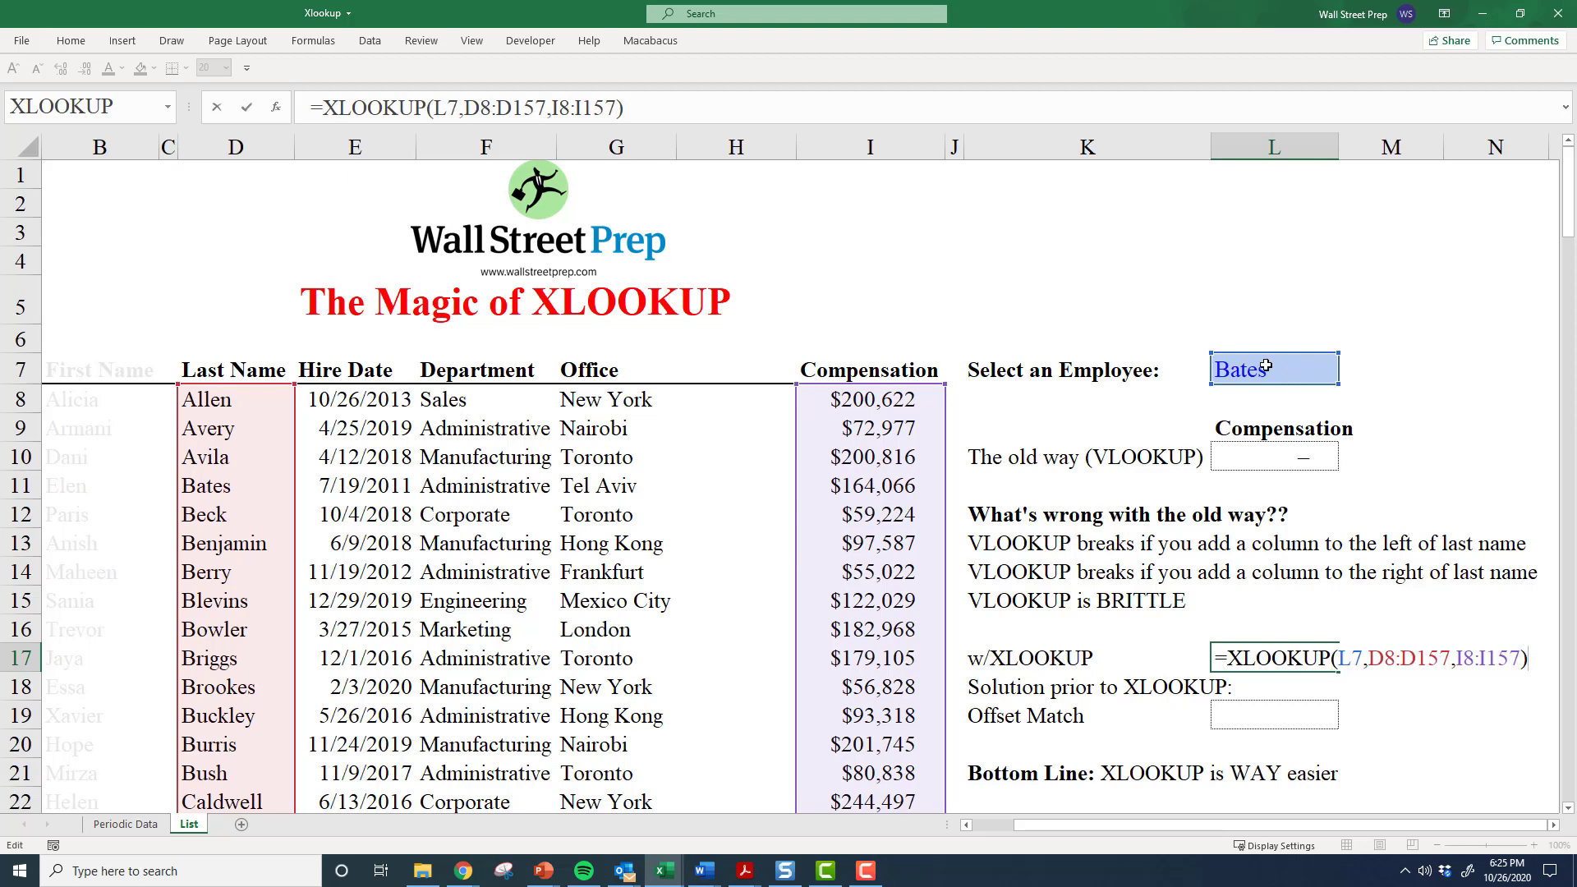
key(ctrl+Return)
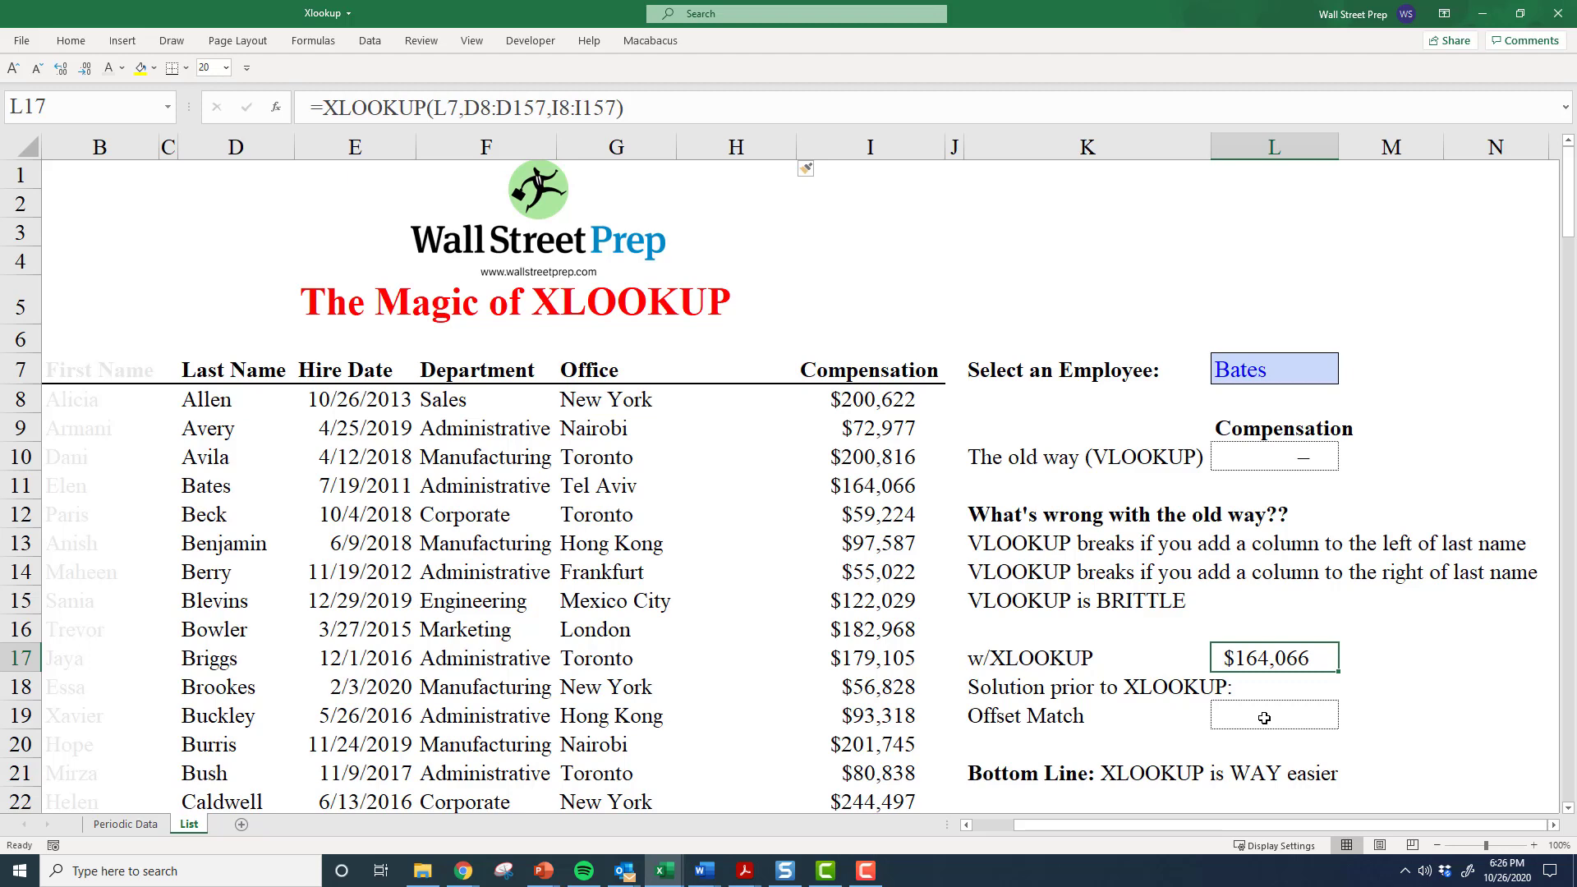
Recheck L10's broken VLOOKUP and select the empty Offset Match cell L19.
click(1036, 719)
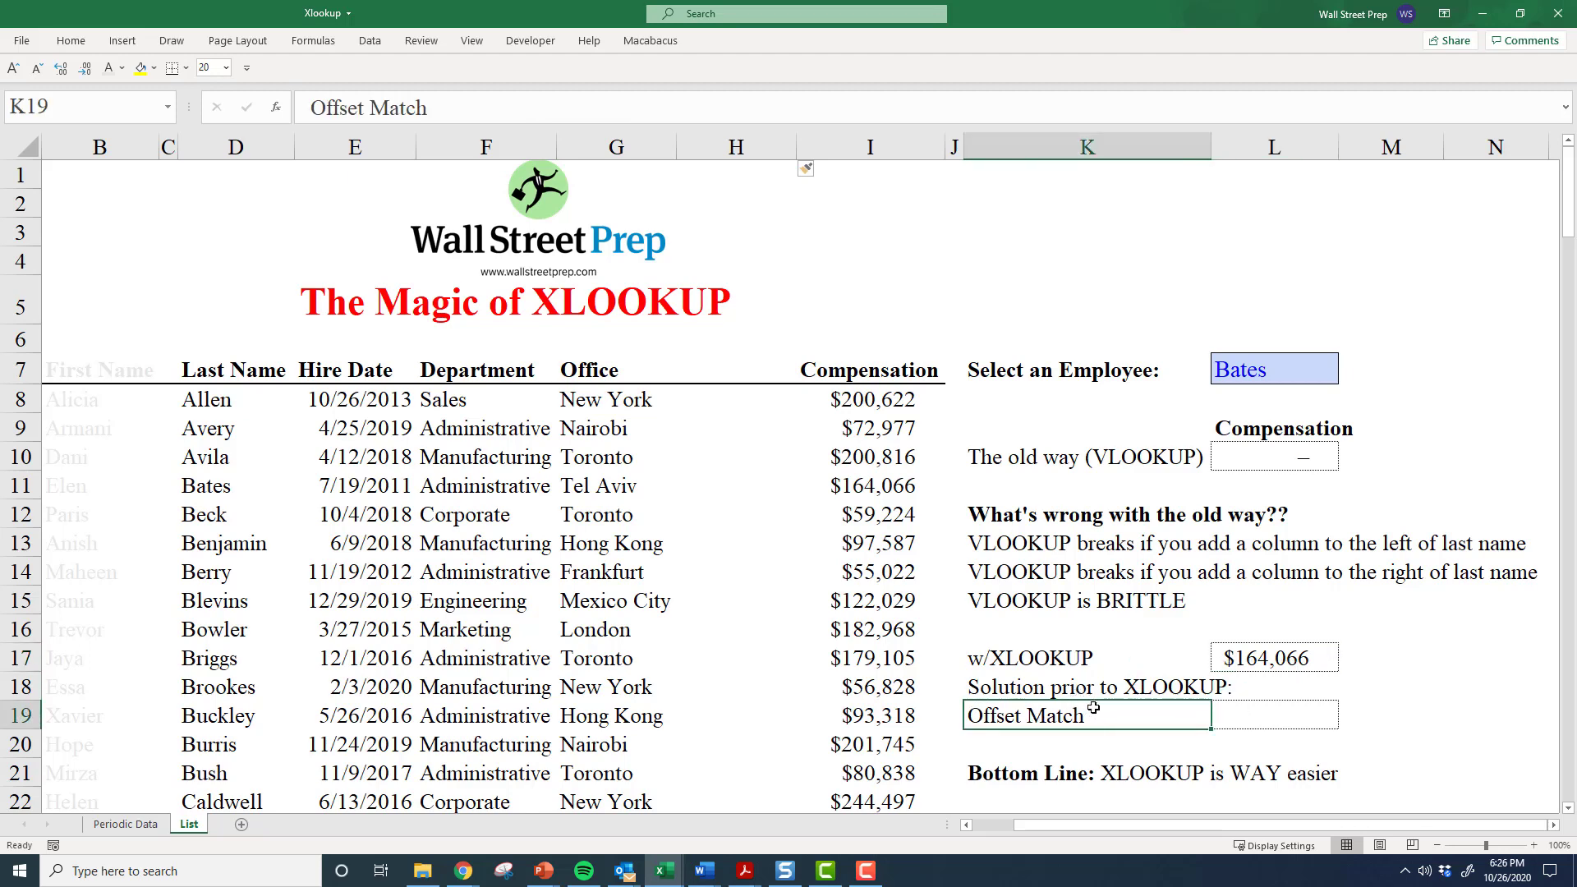
click(1283, 458)
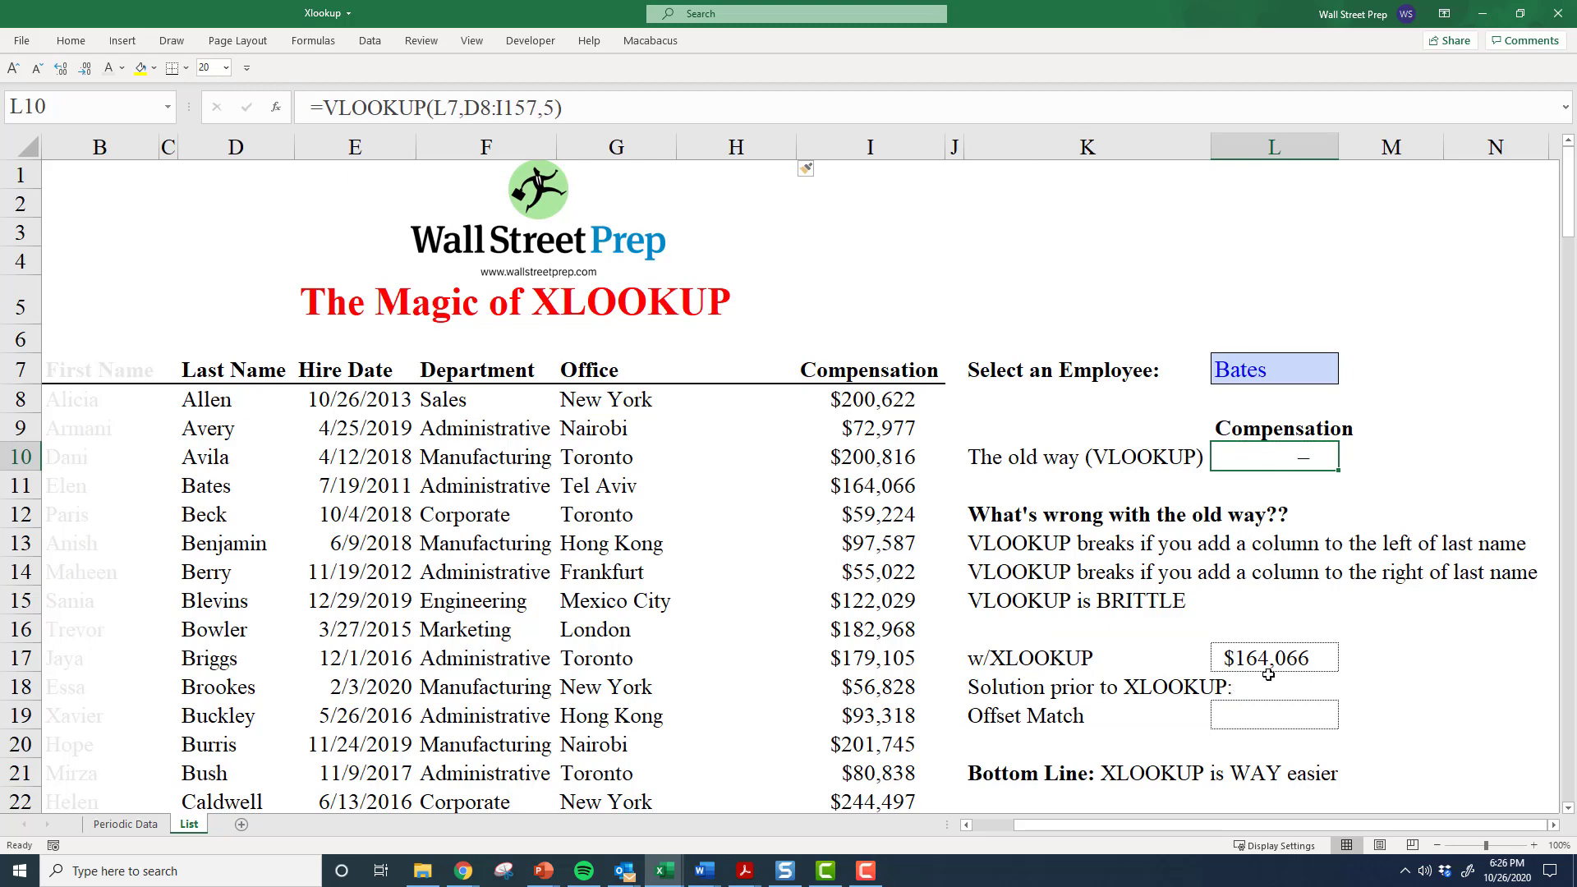
click(1264, 706)
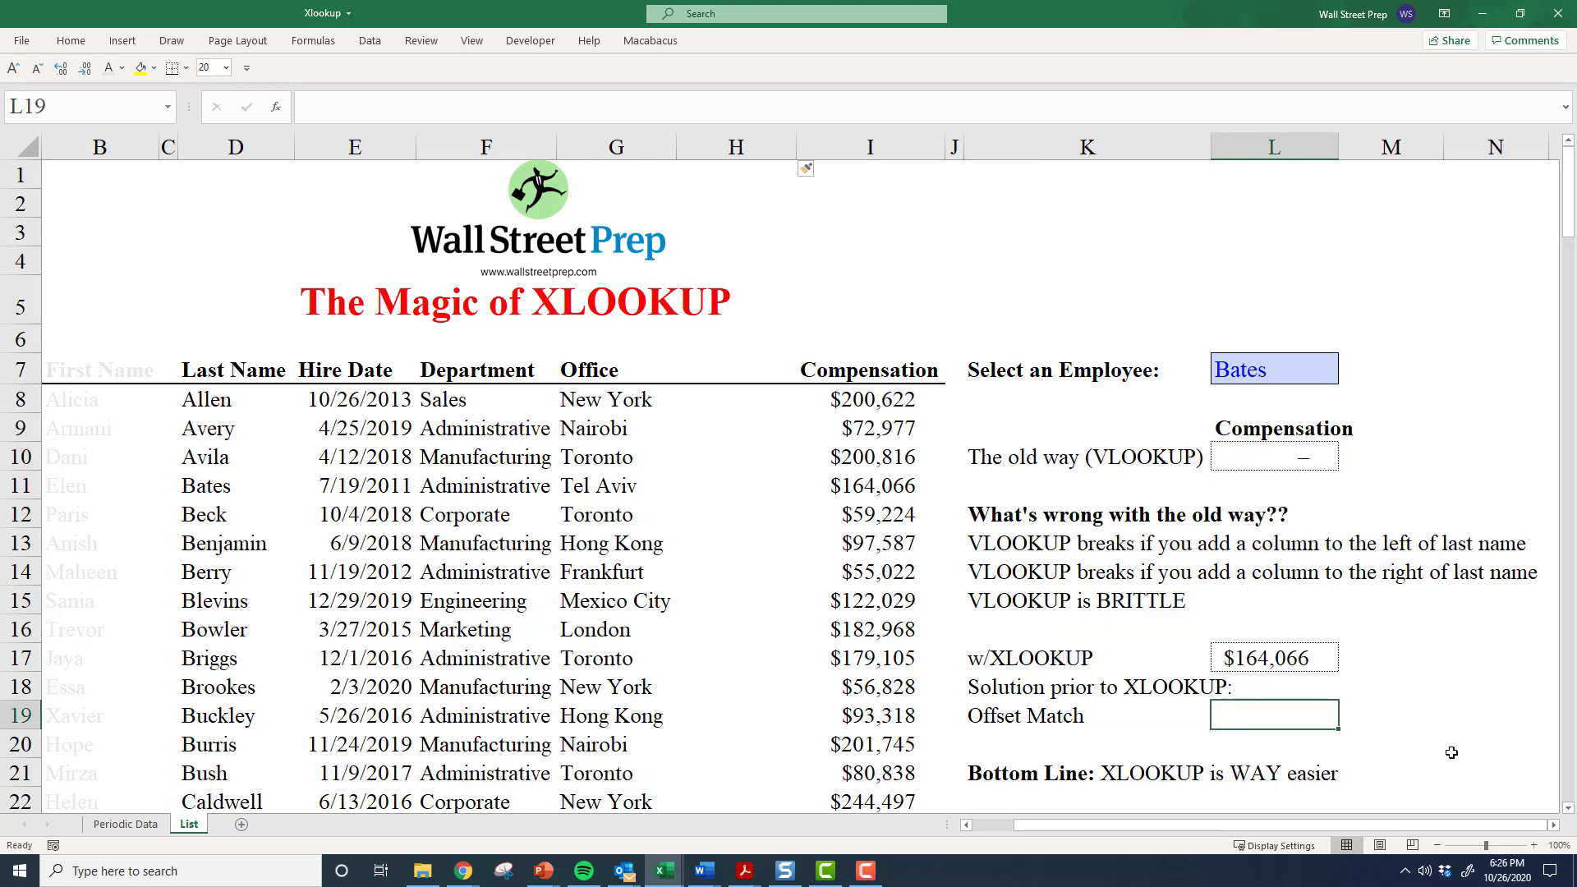
Abandon an INDEX attempt and start =OFFSET(I7, with a nested MATCH( in L19.
text(=)
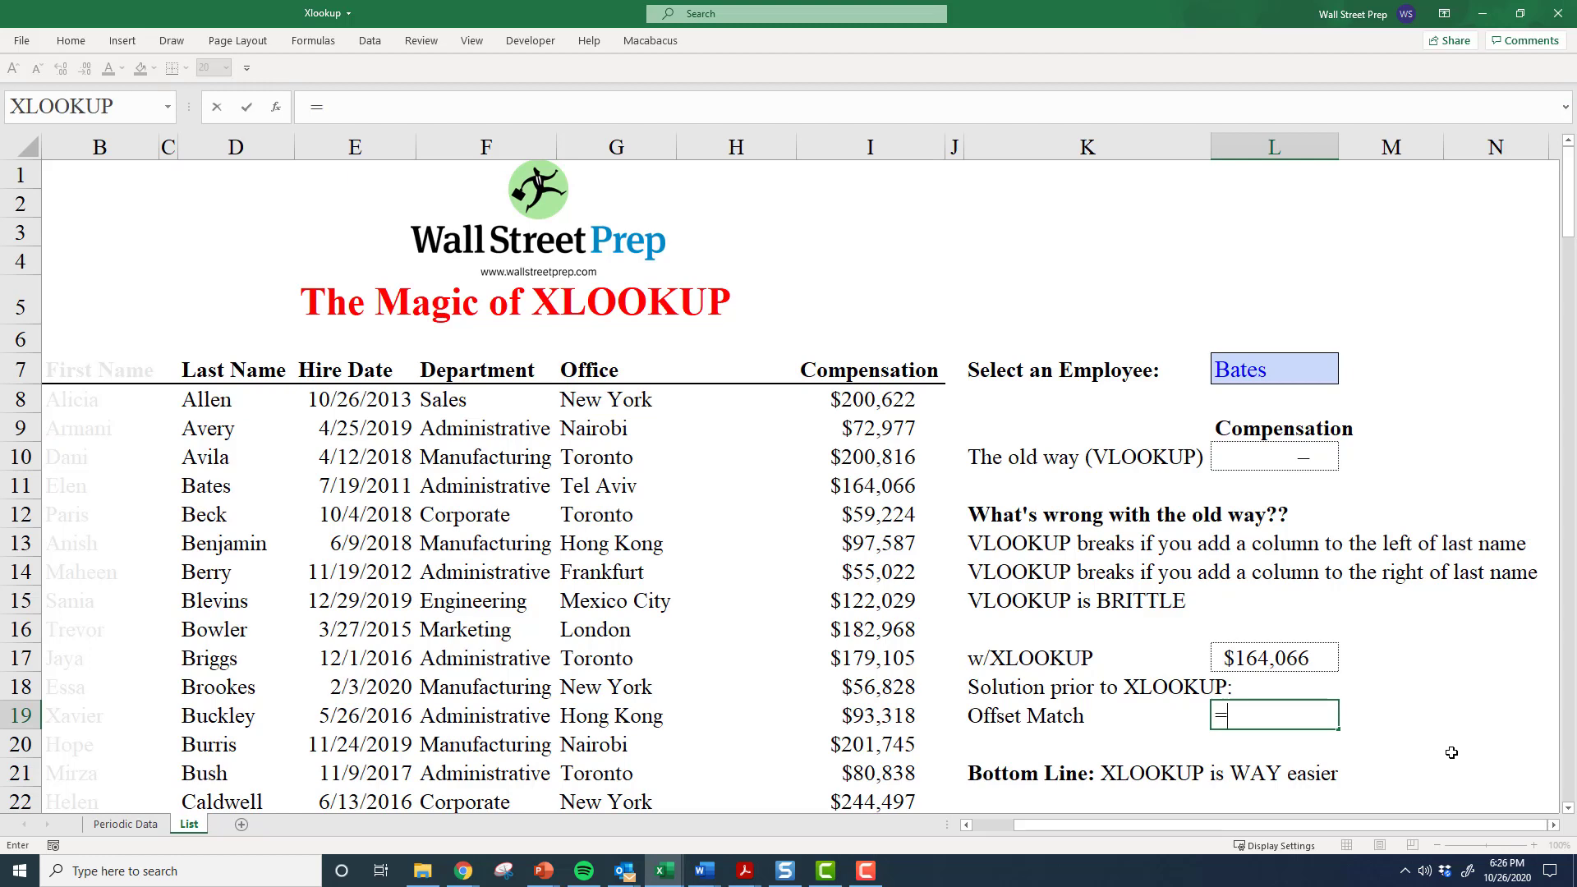
text(inde)
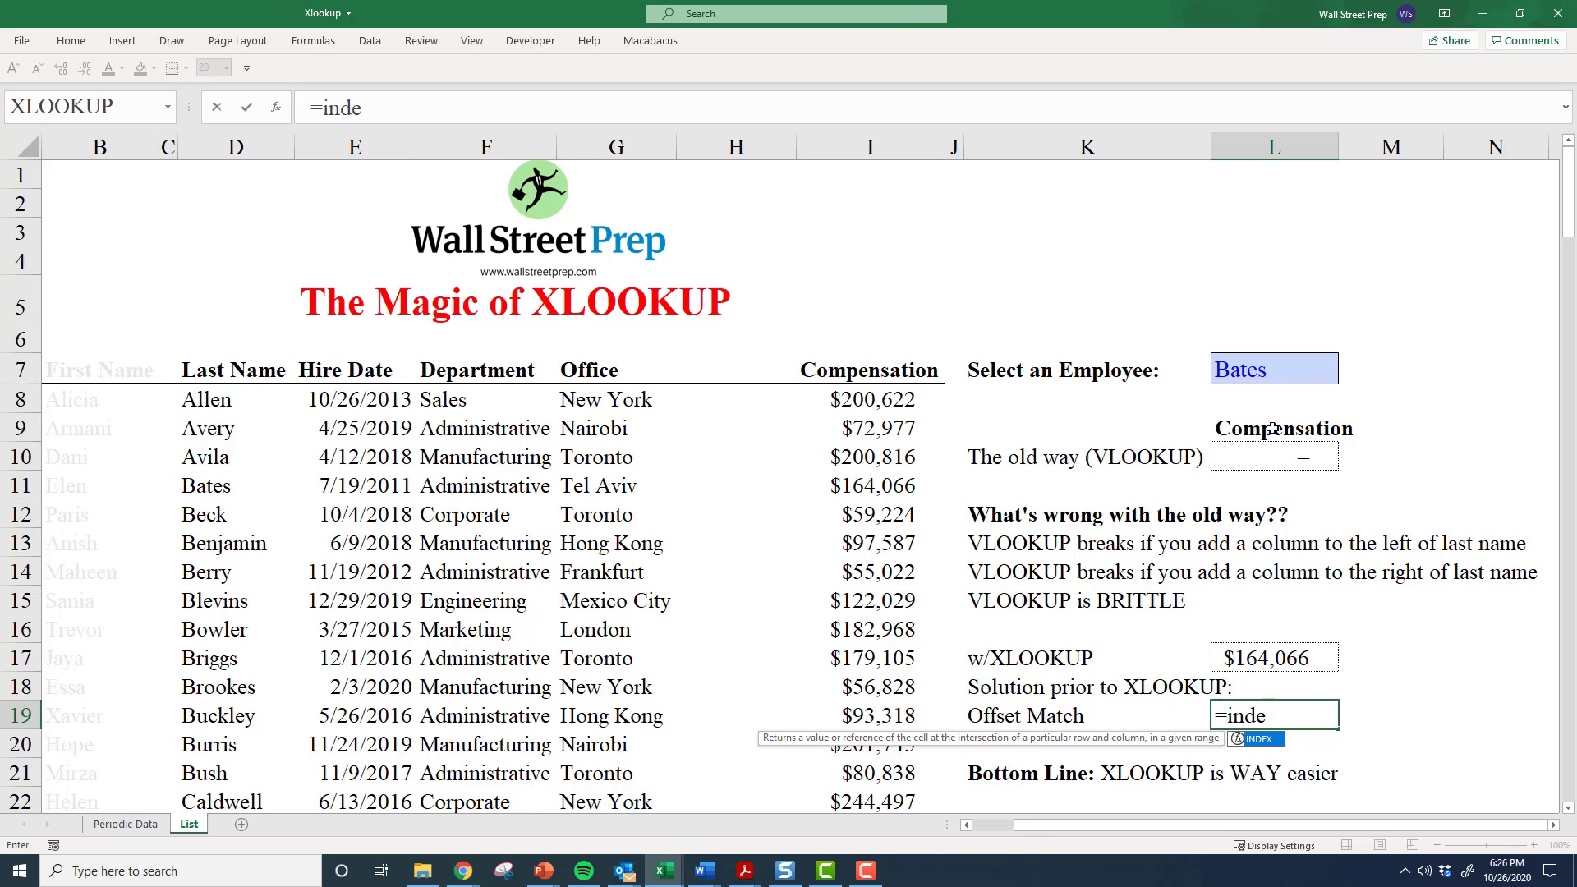
text(x()
key(Escape)
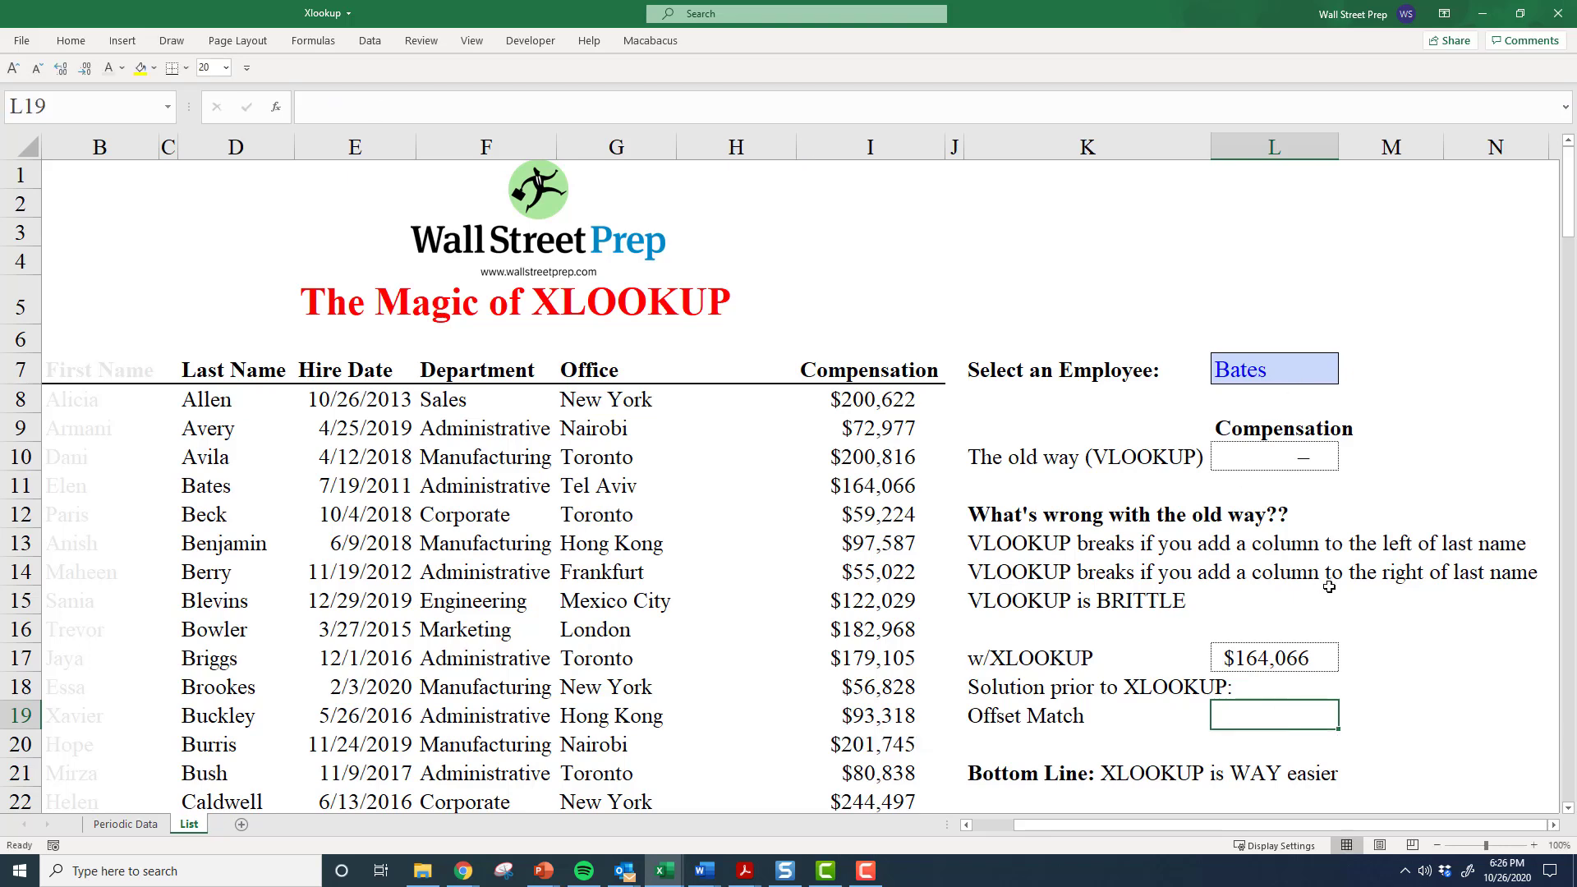
text(=offset()
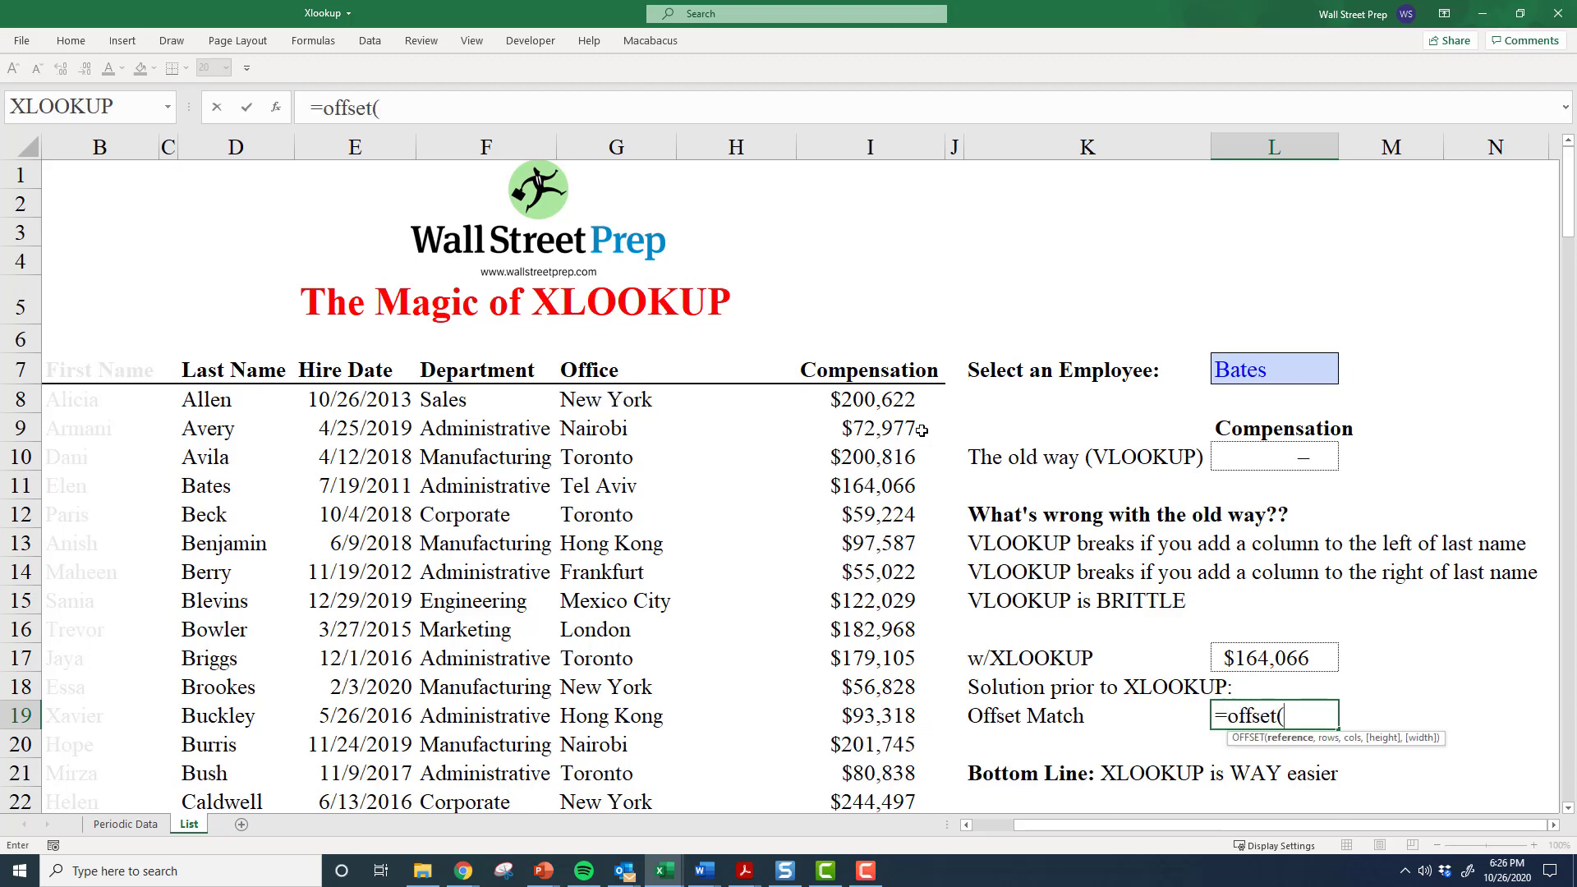
click(869, 369)
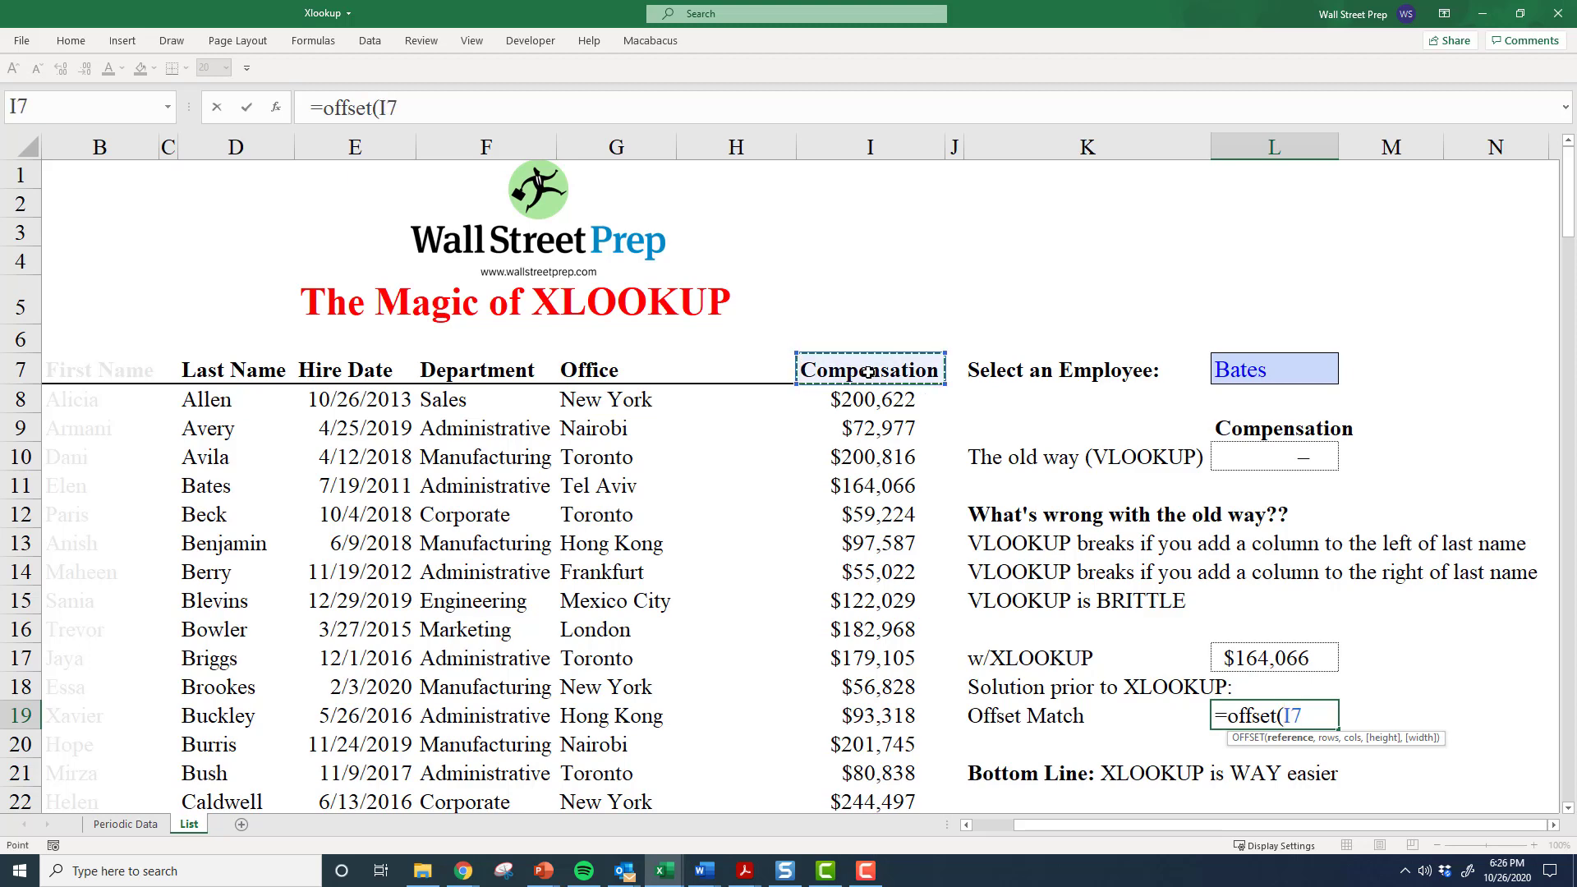
text(,)
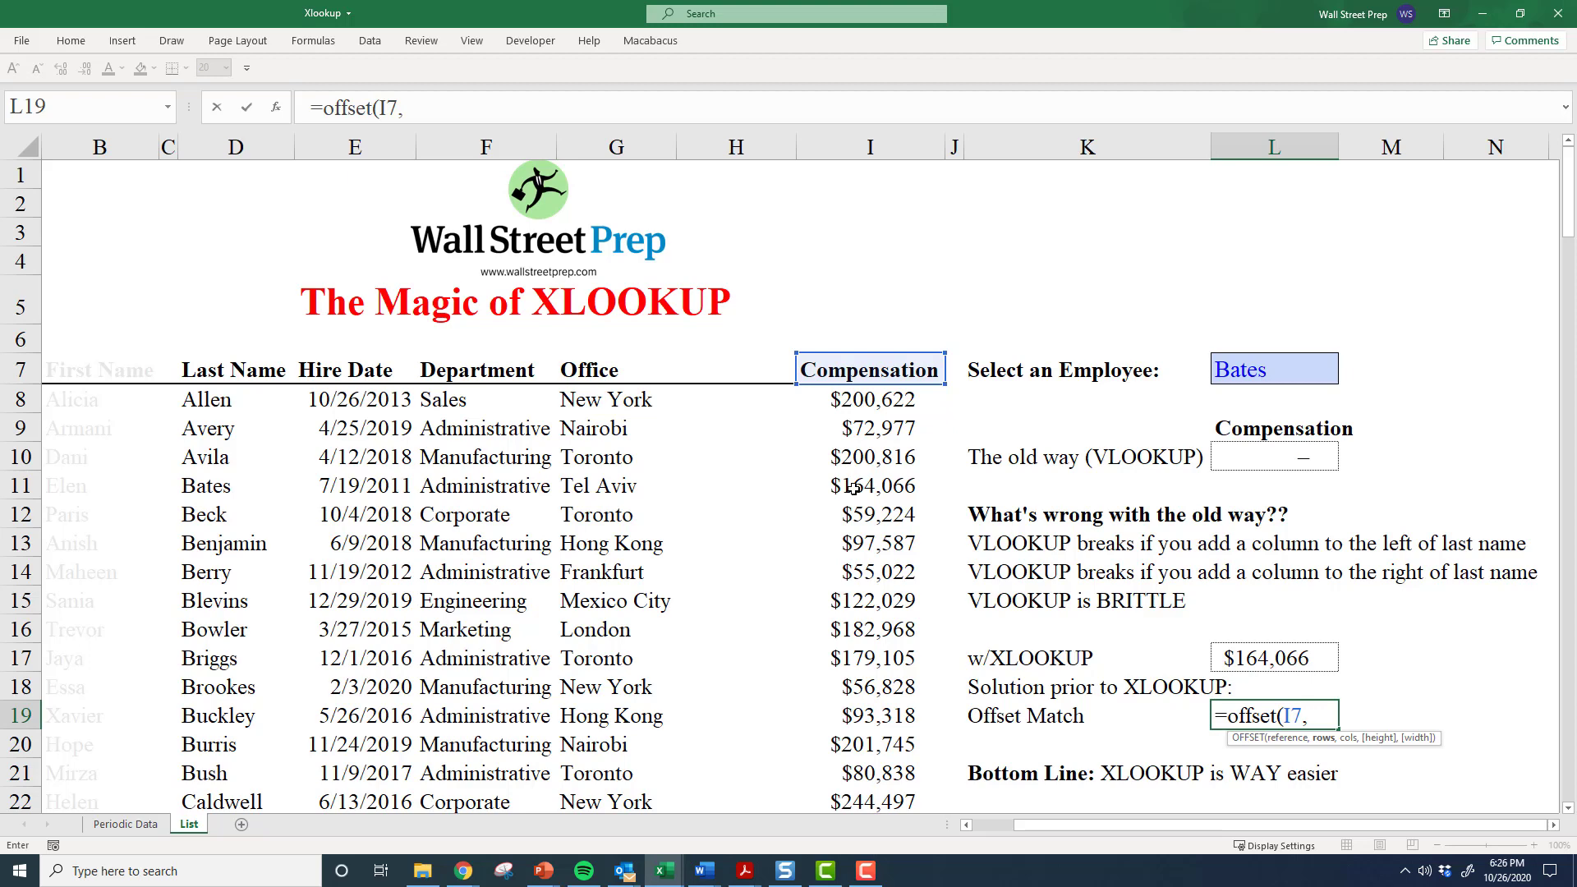
text(m)
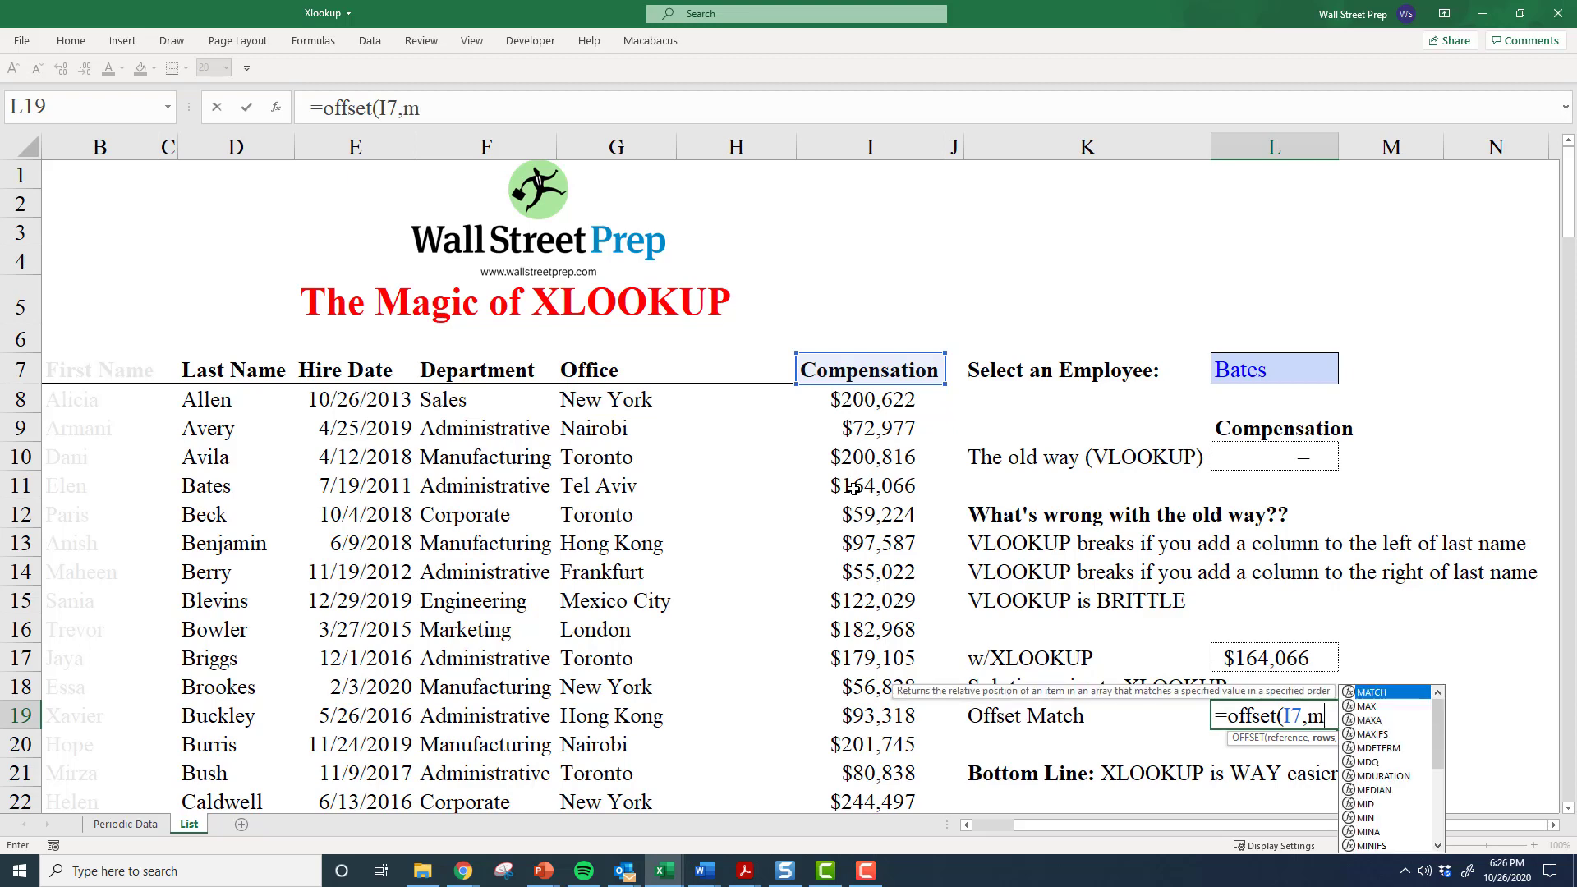
text(atch)
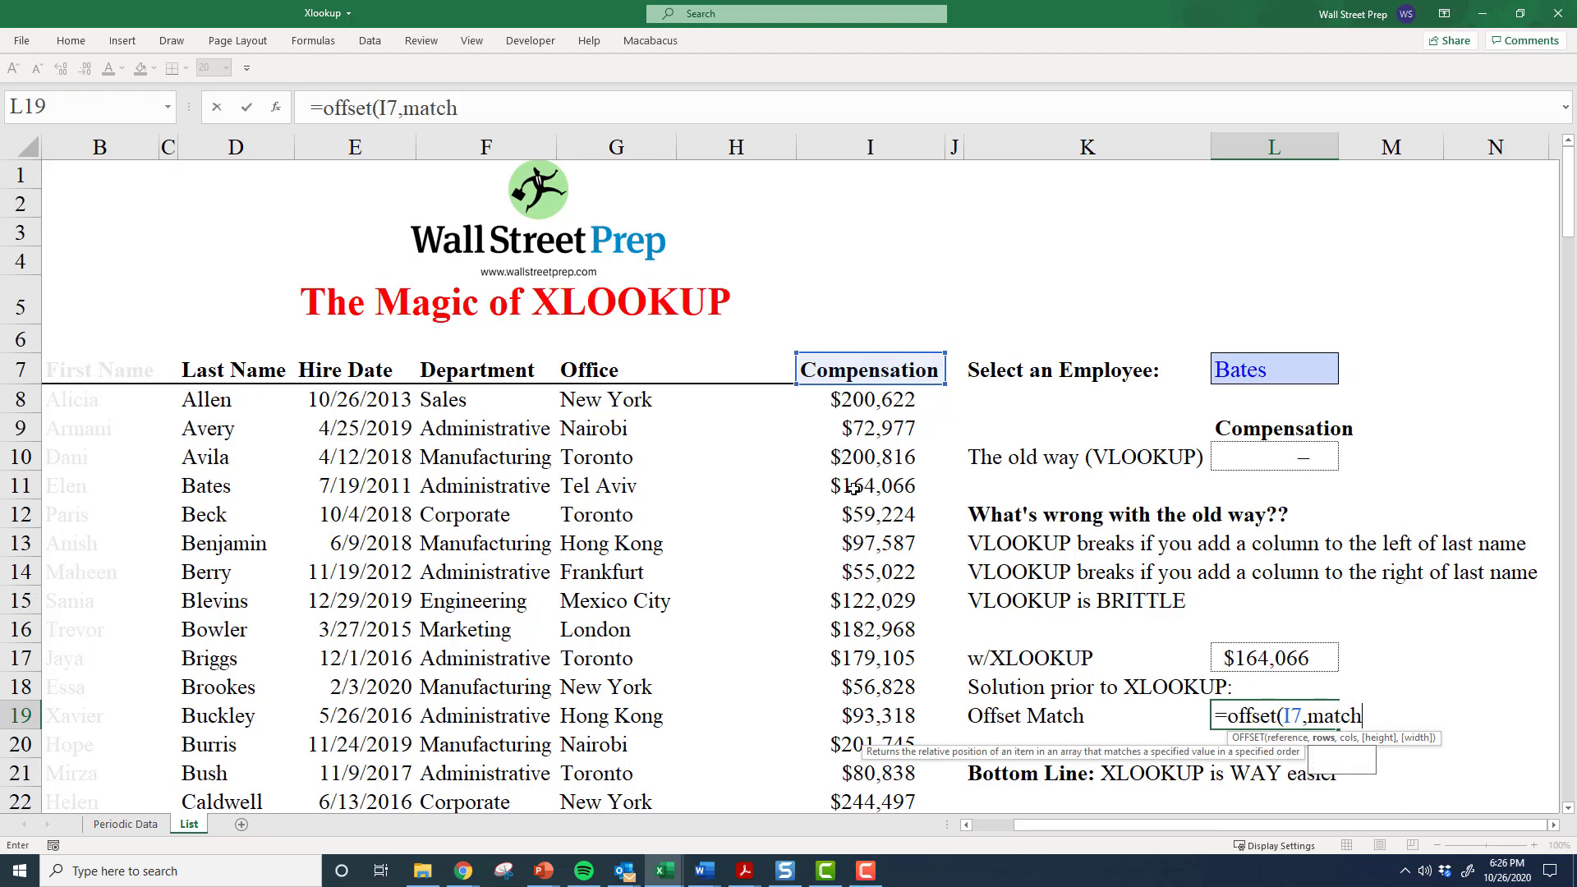
text(()
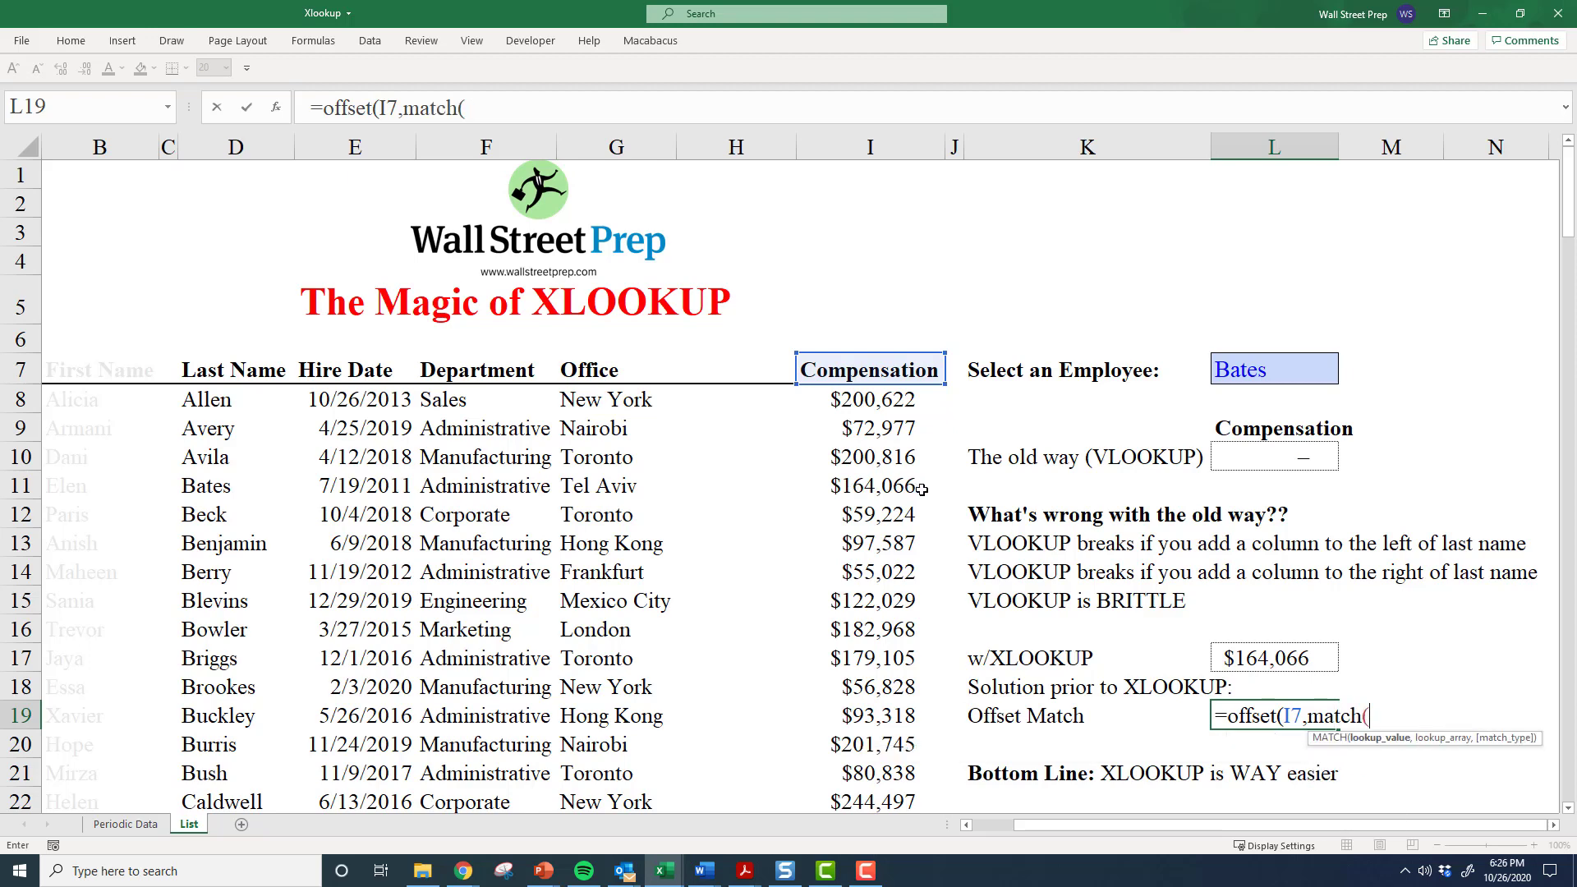
Complete the nested MATCH(L7,D8:D157,0) for the OFFSET rows argument.
click(1252, 373)
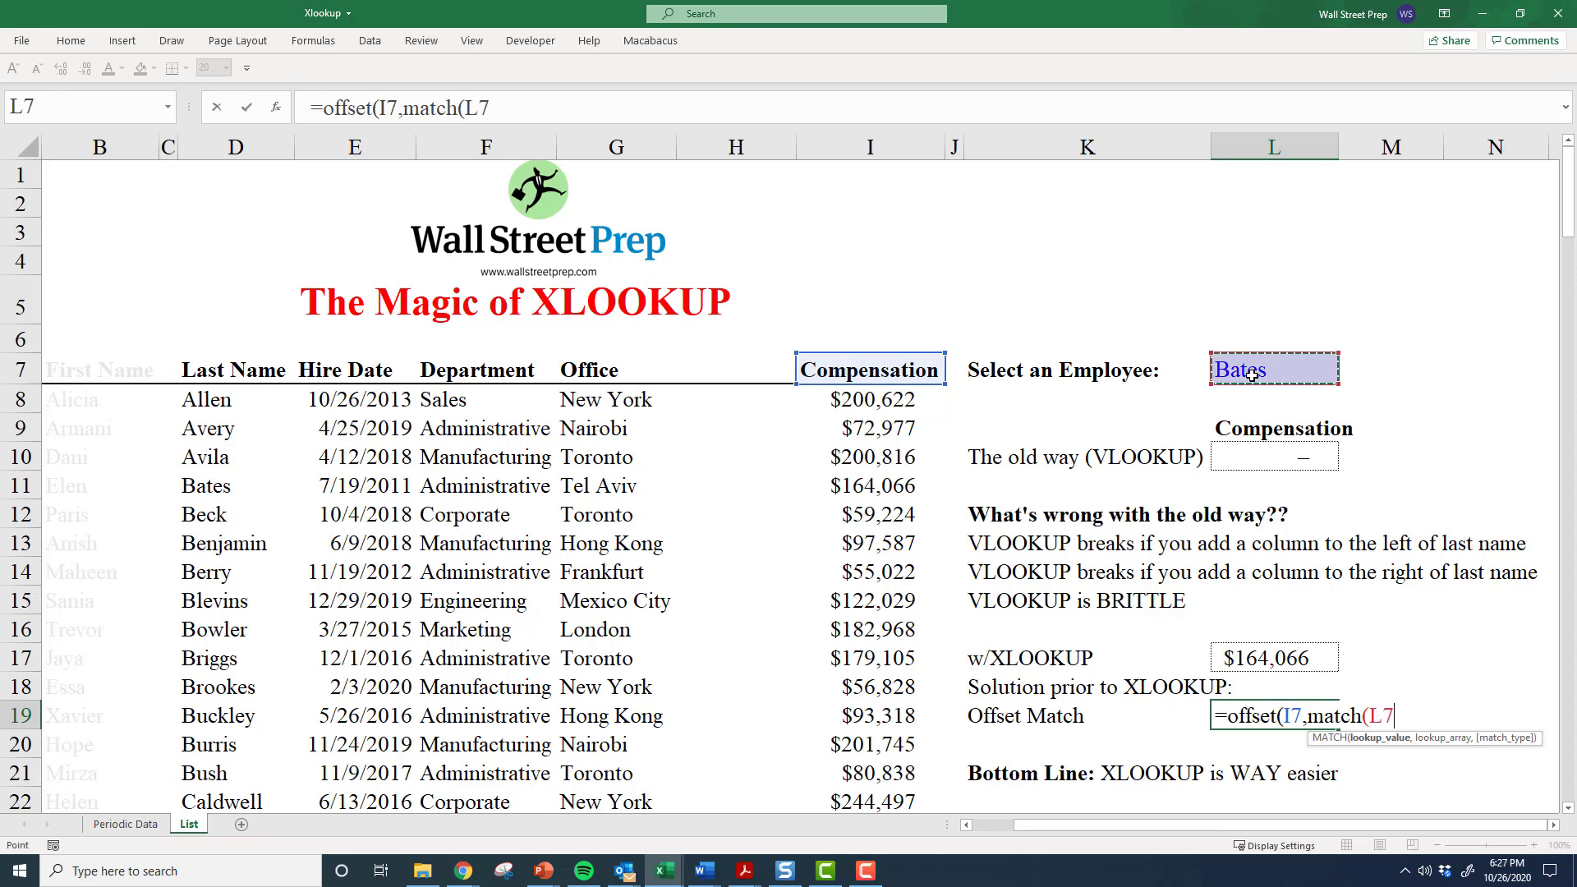
text(,)
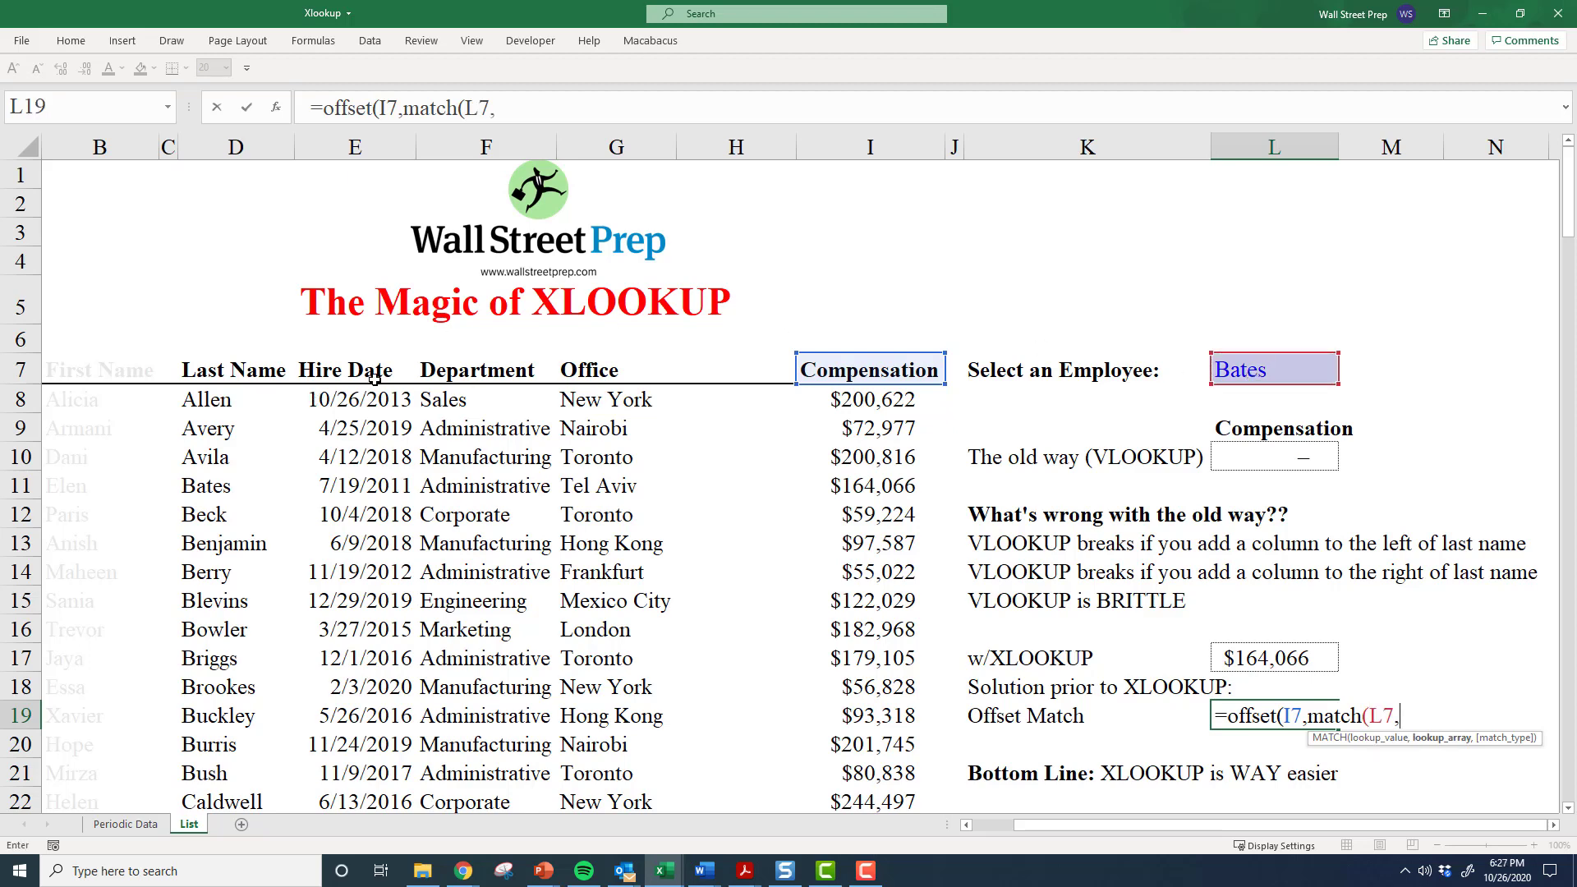
click(223, 400)
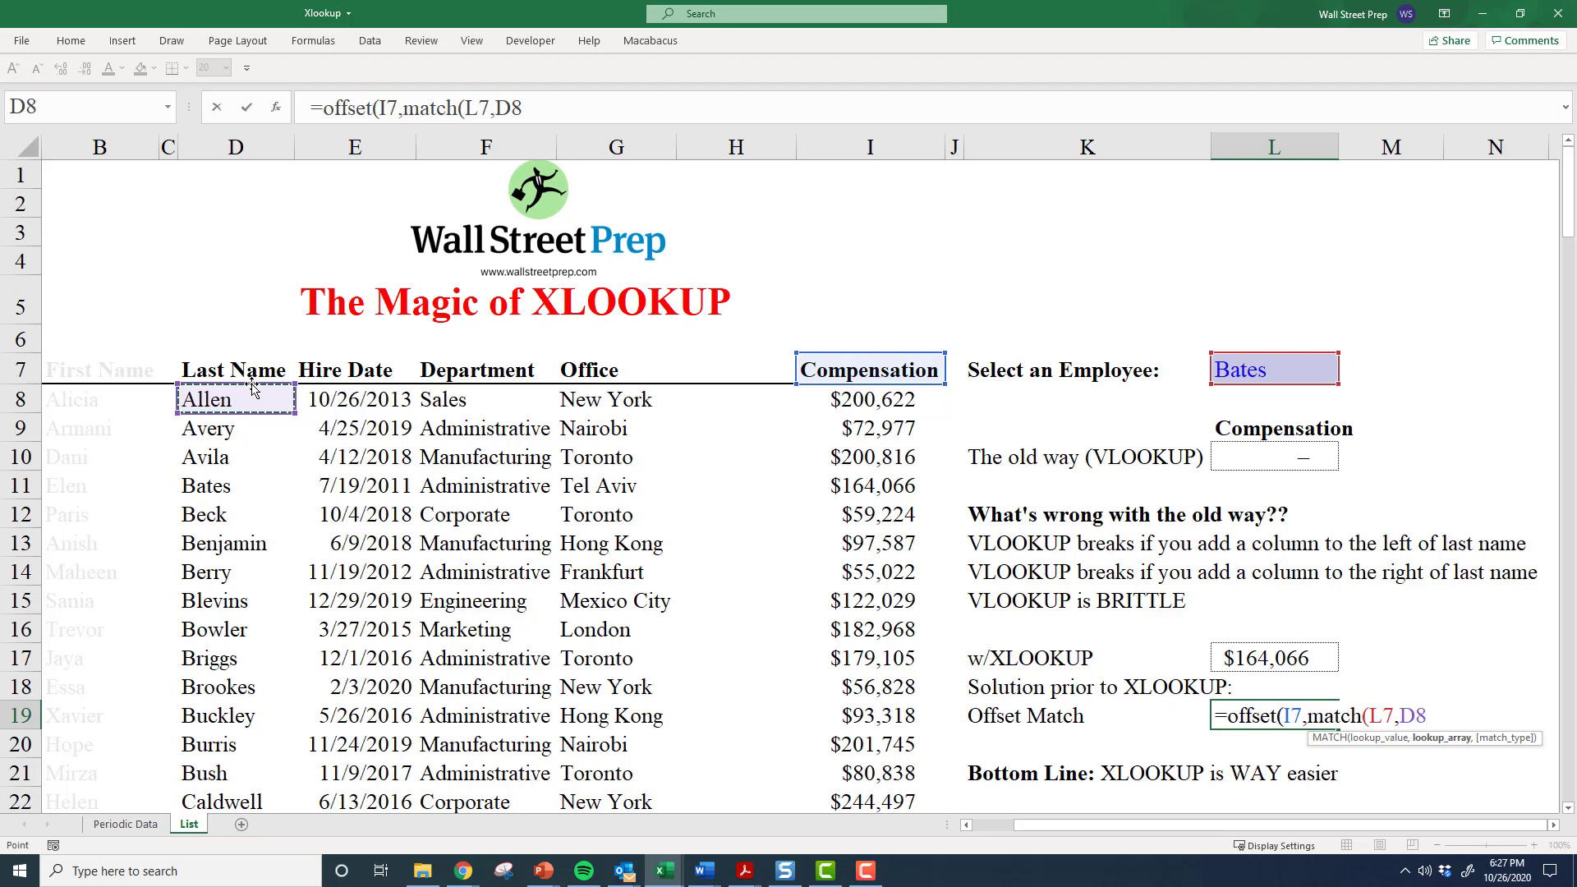
key(ctrl+shift+Down)
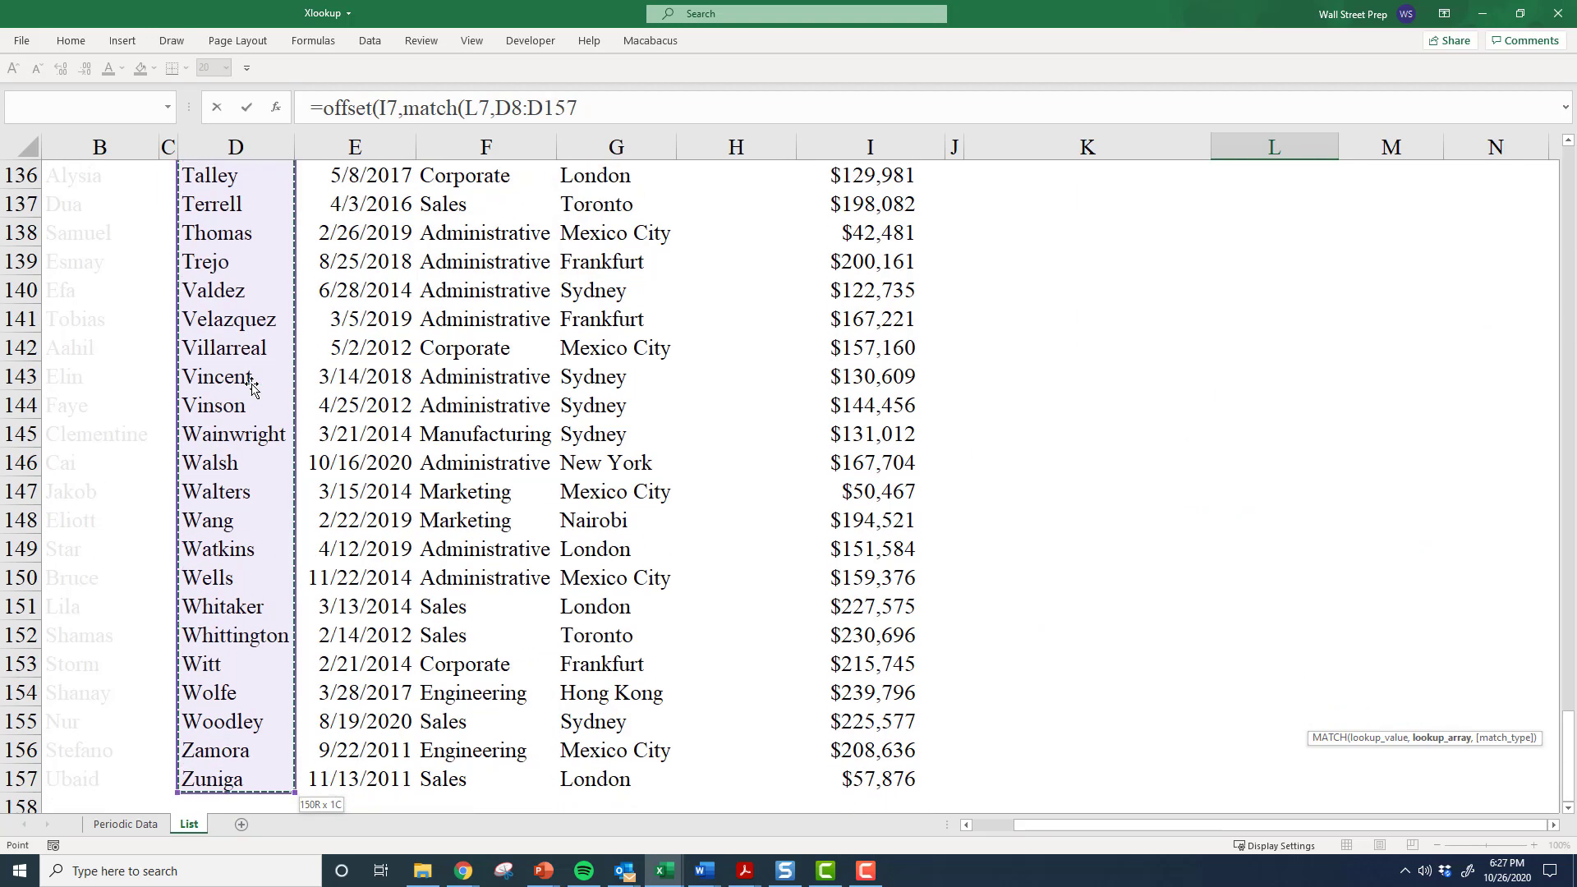
text(,)
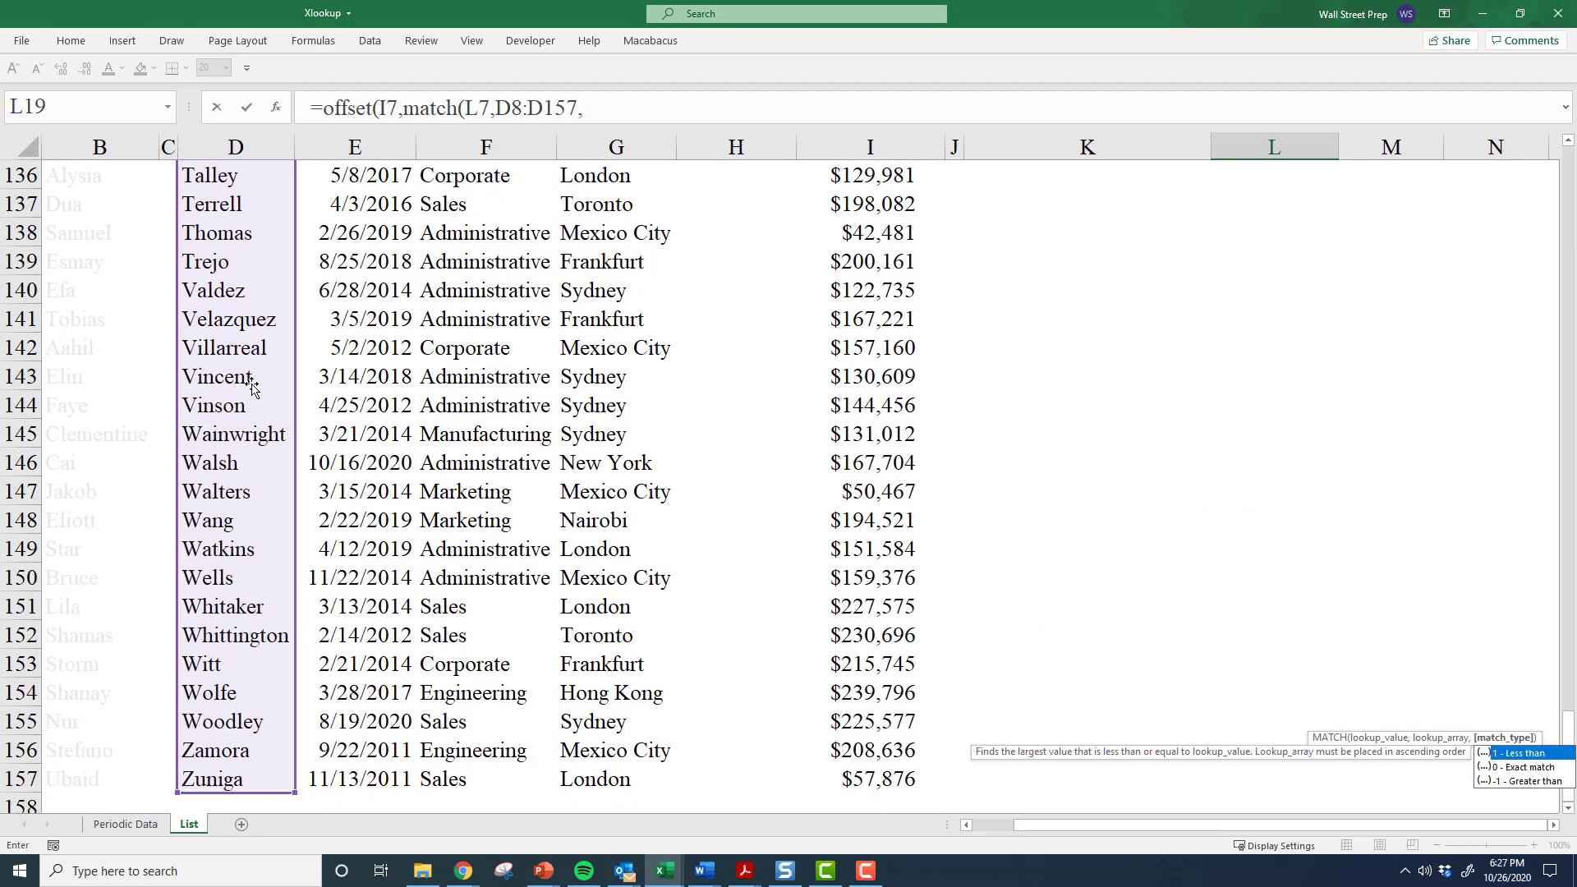
text(0))
scroll(810, 510, up, 3)
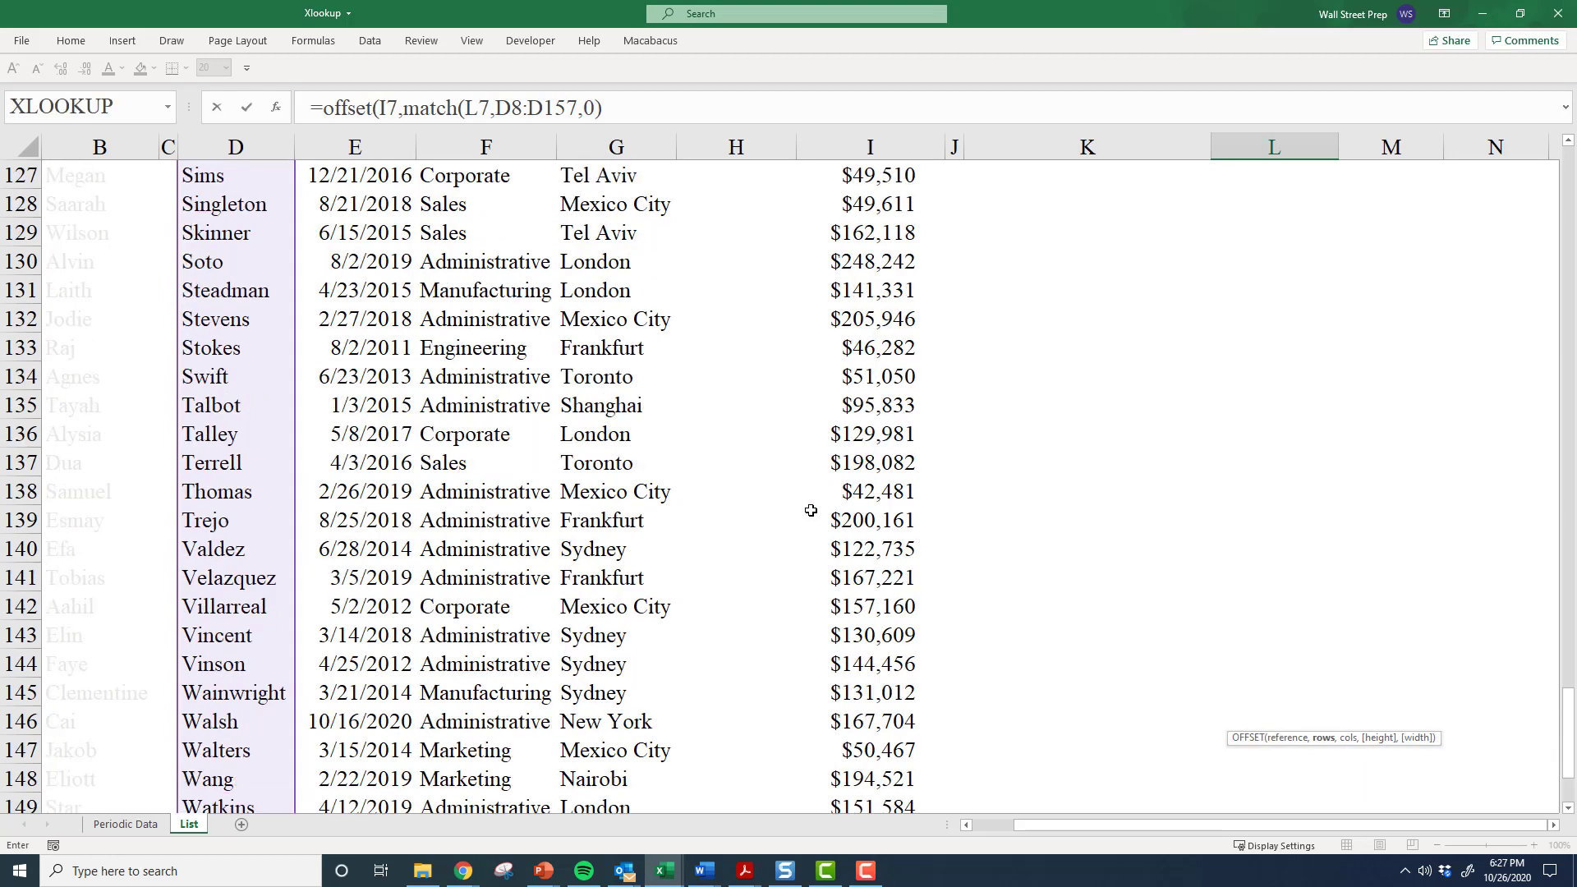
scroll(811, 511, up, 20)
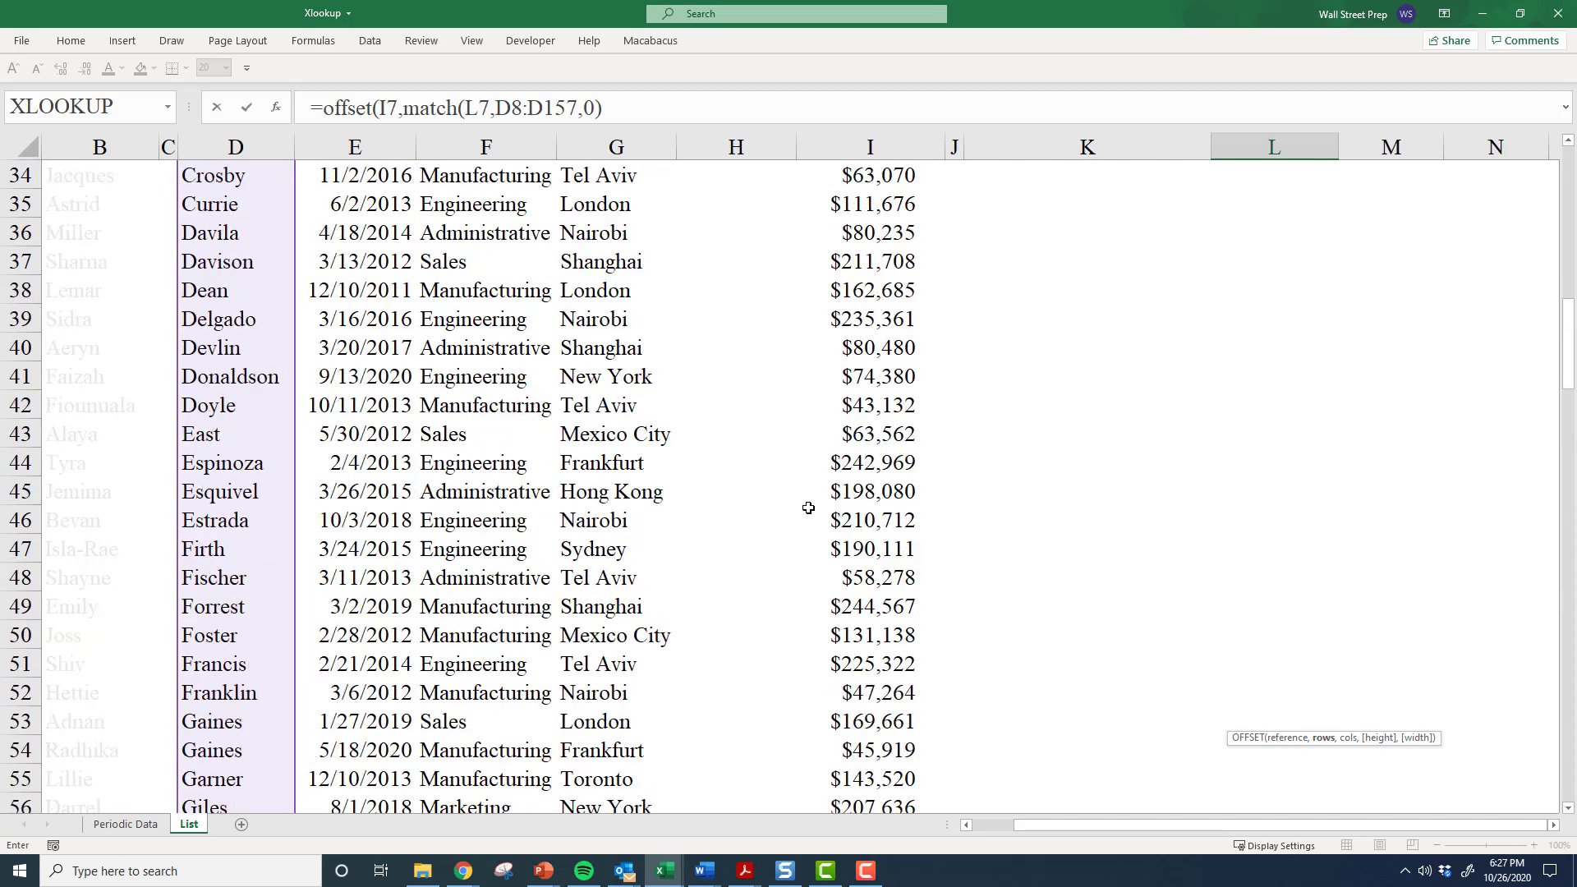
scroll(808, 508, up, 11)
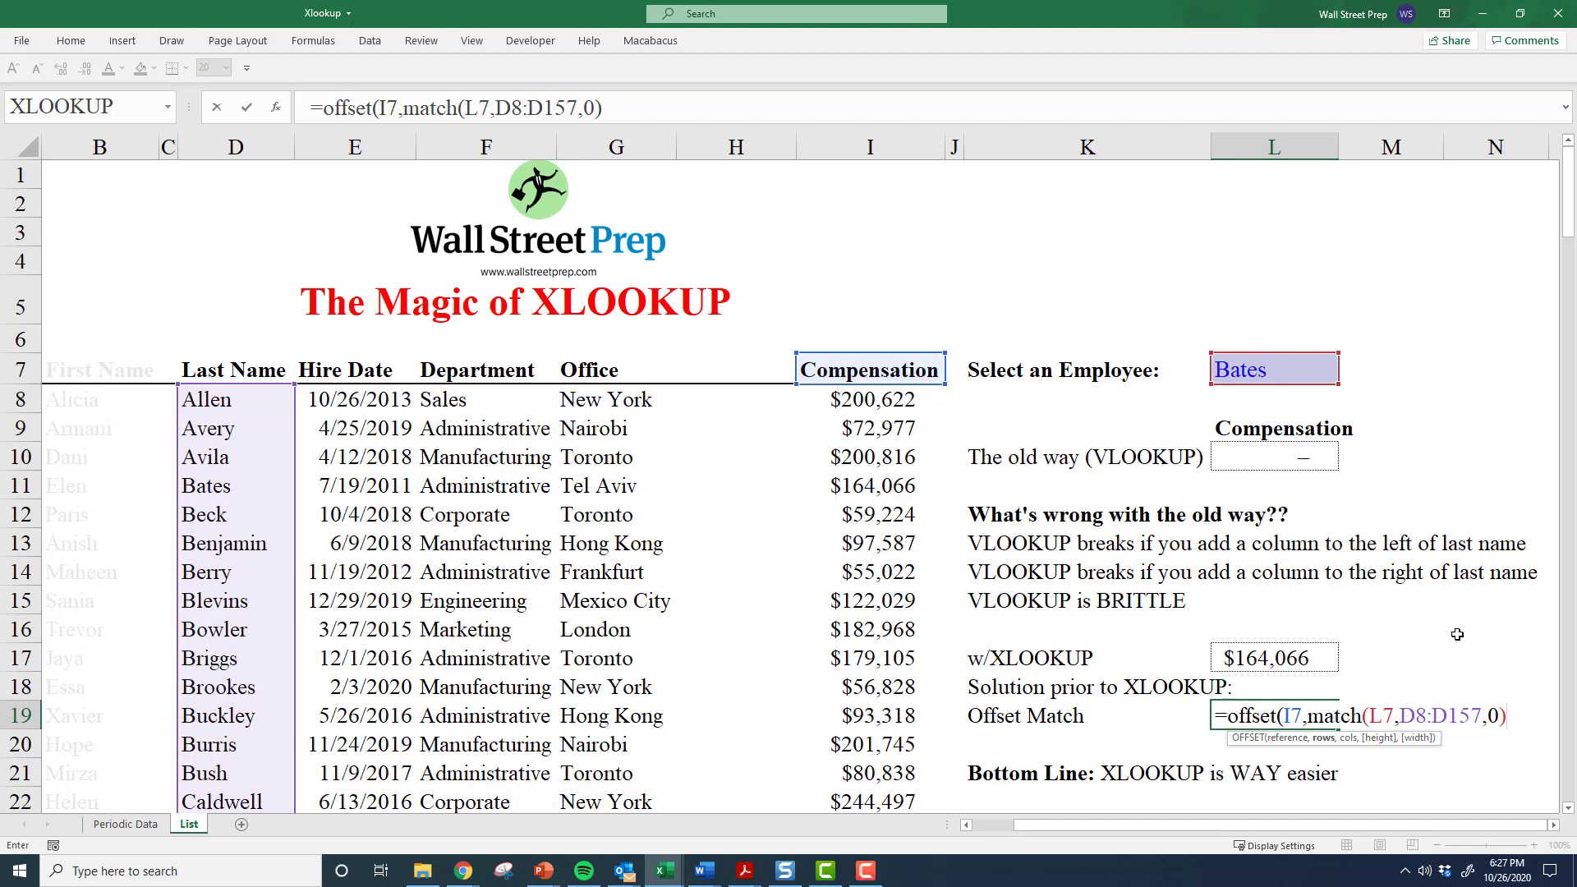
Add column offset 0 and commit =OFFSET(I7,MATCH(L7,D8:D157,0),0), returning $164,066.
text(,0))
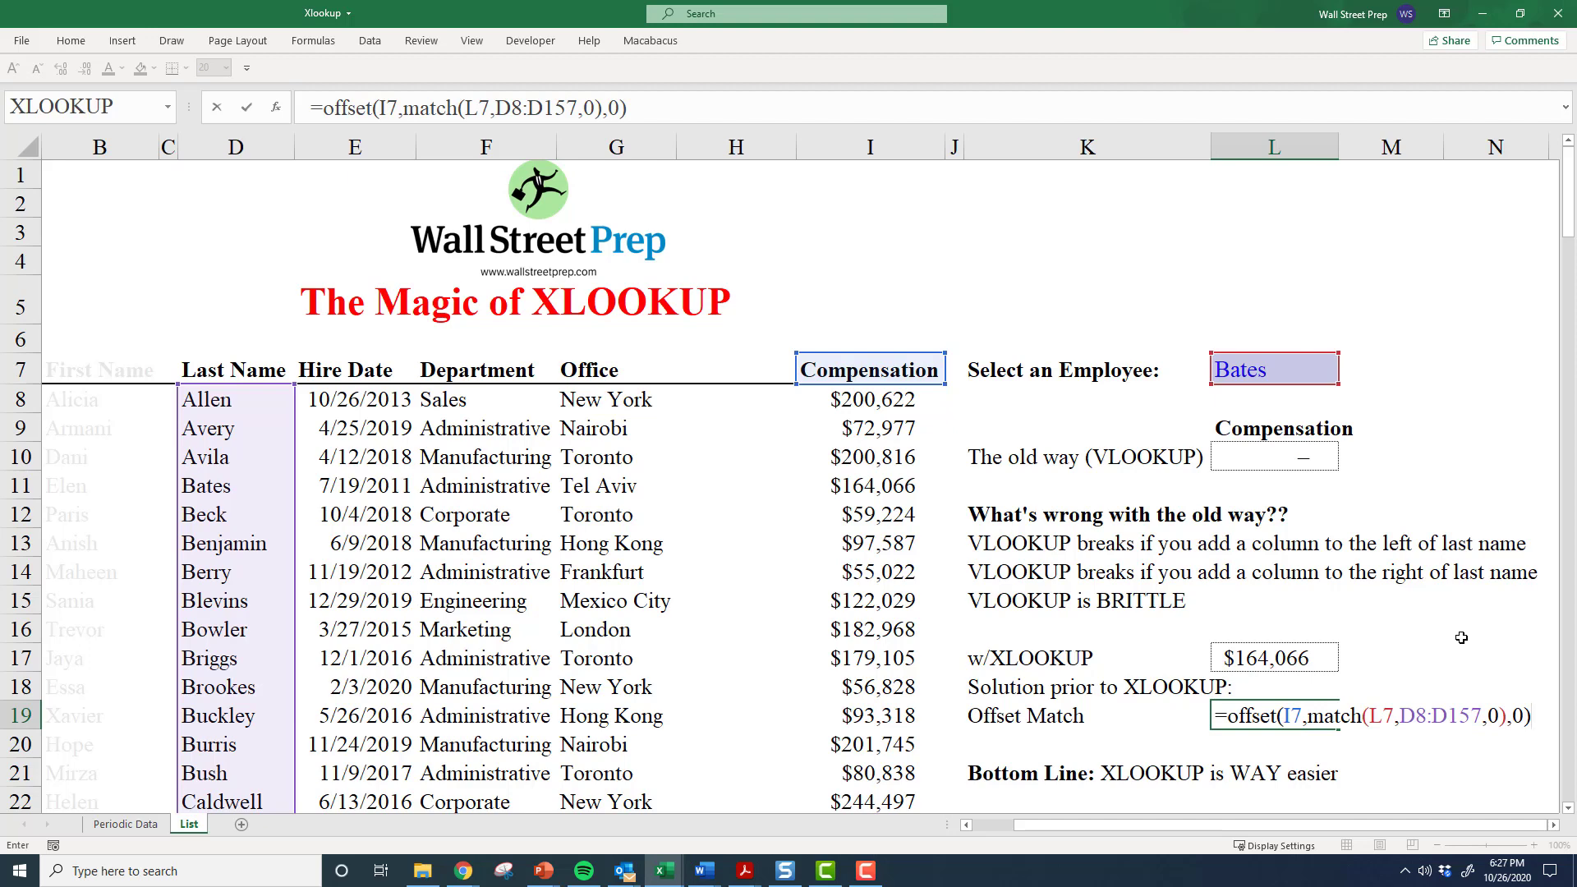
key(ctrl+Return)
key(F2)
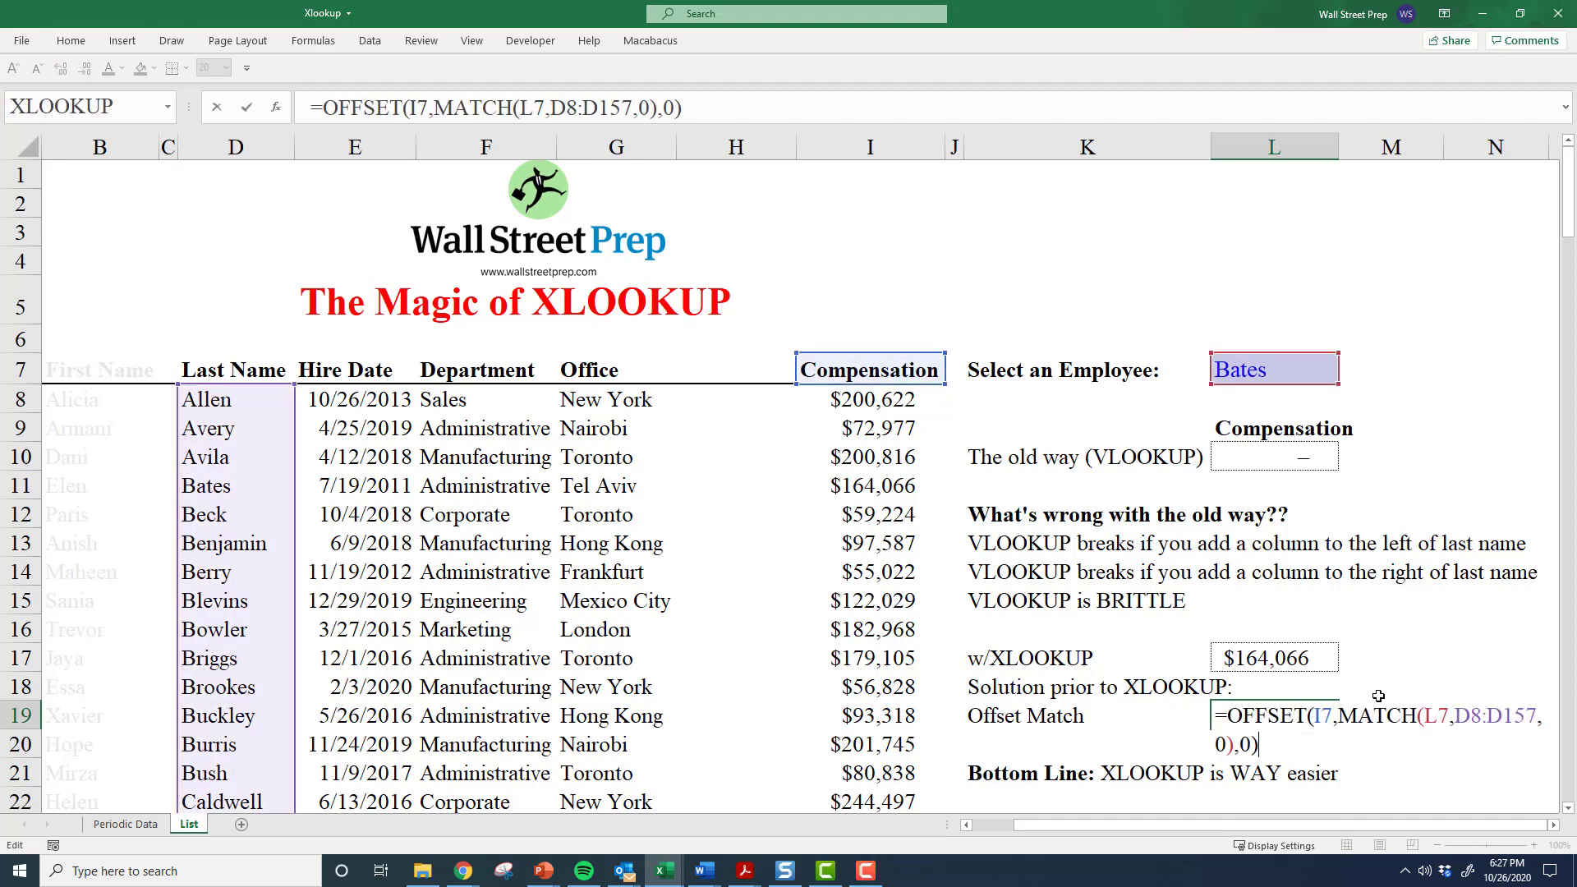
key(Escape)
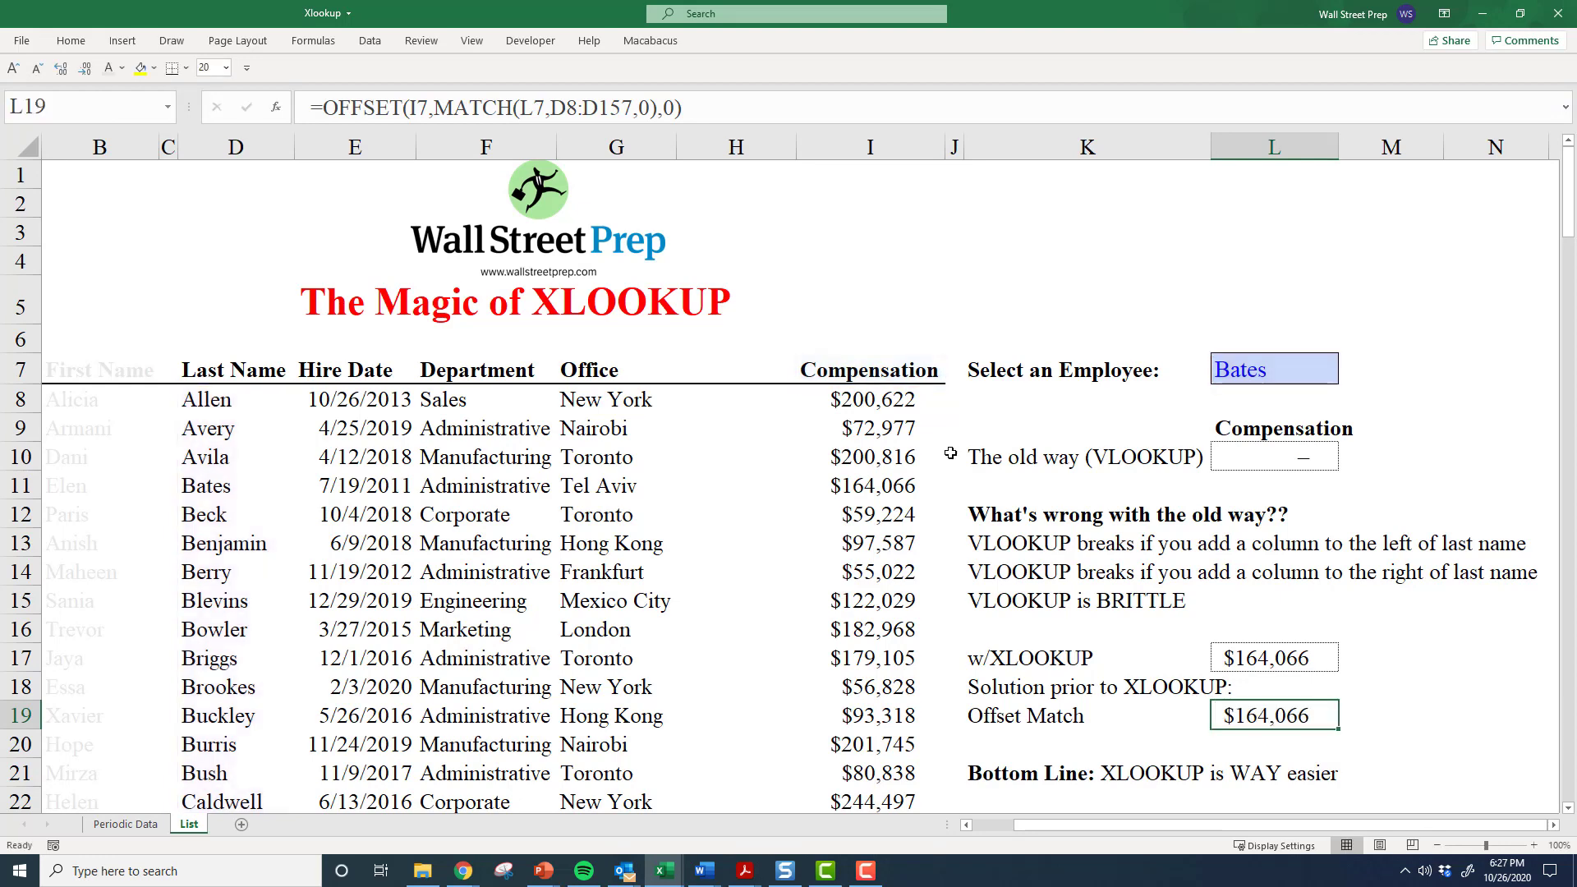
click(848, 336)
key(ctrl+shift+Down)
key(ctrl+space)
key(ctrl+shift+plus)
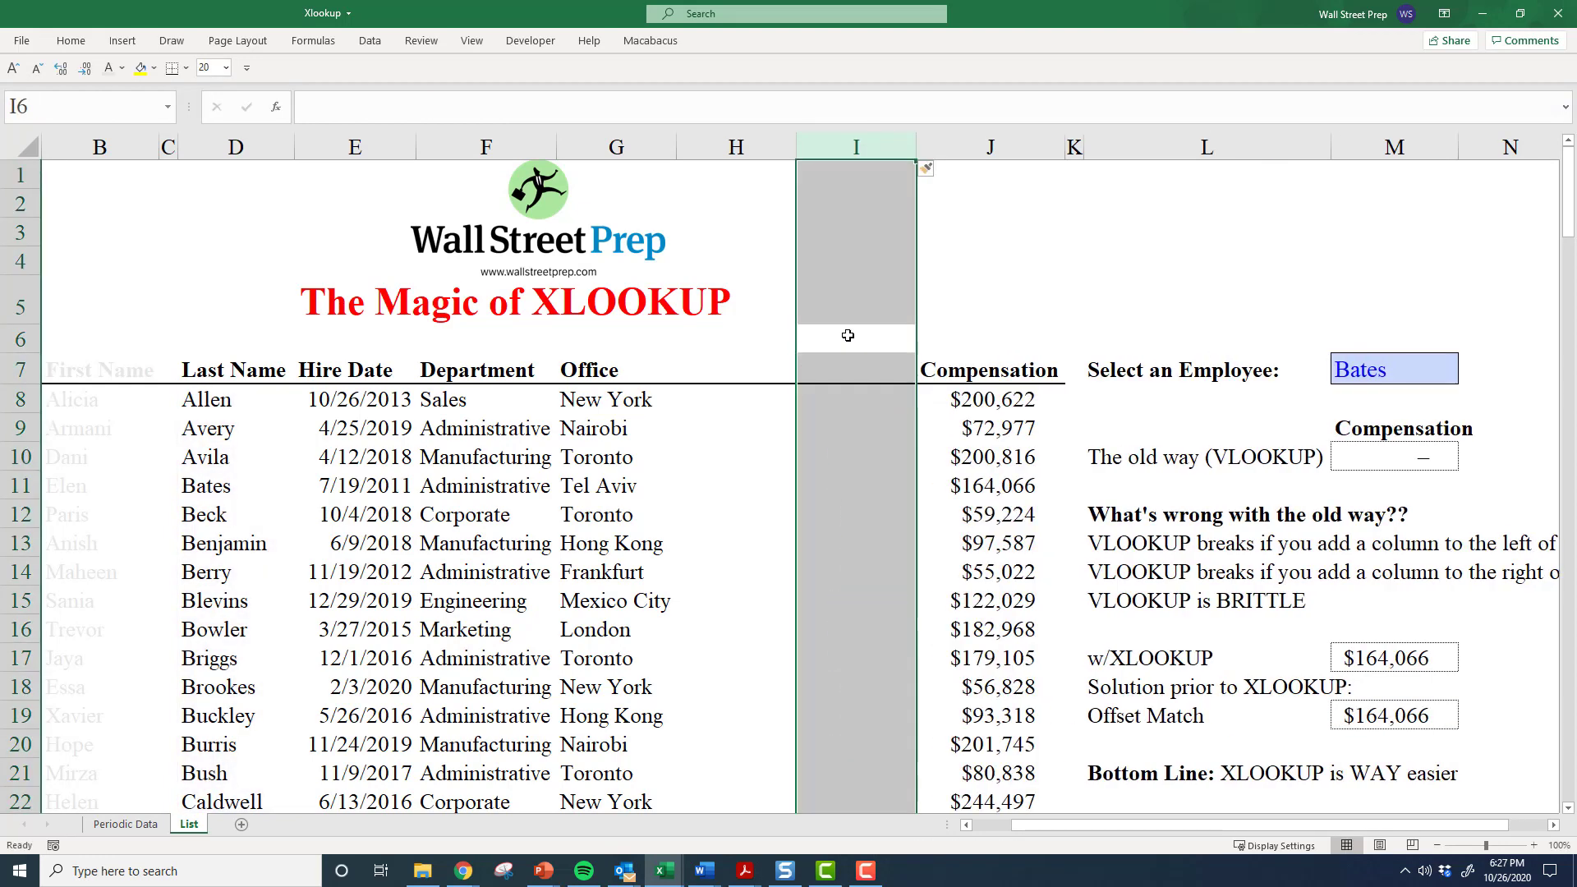
click(1397, 657)
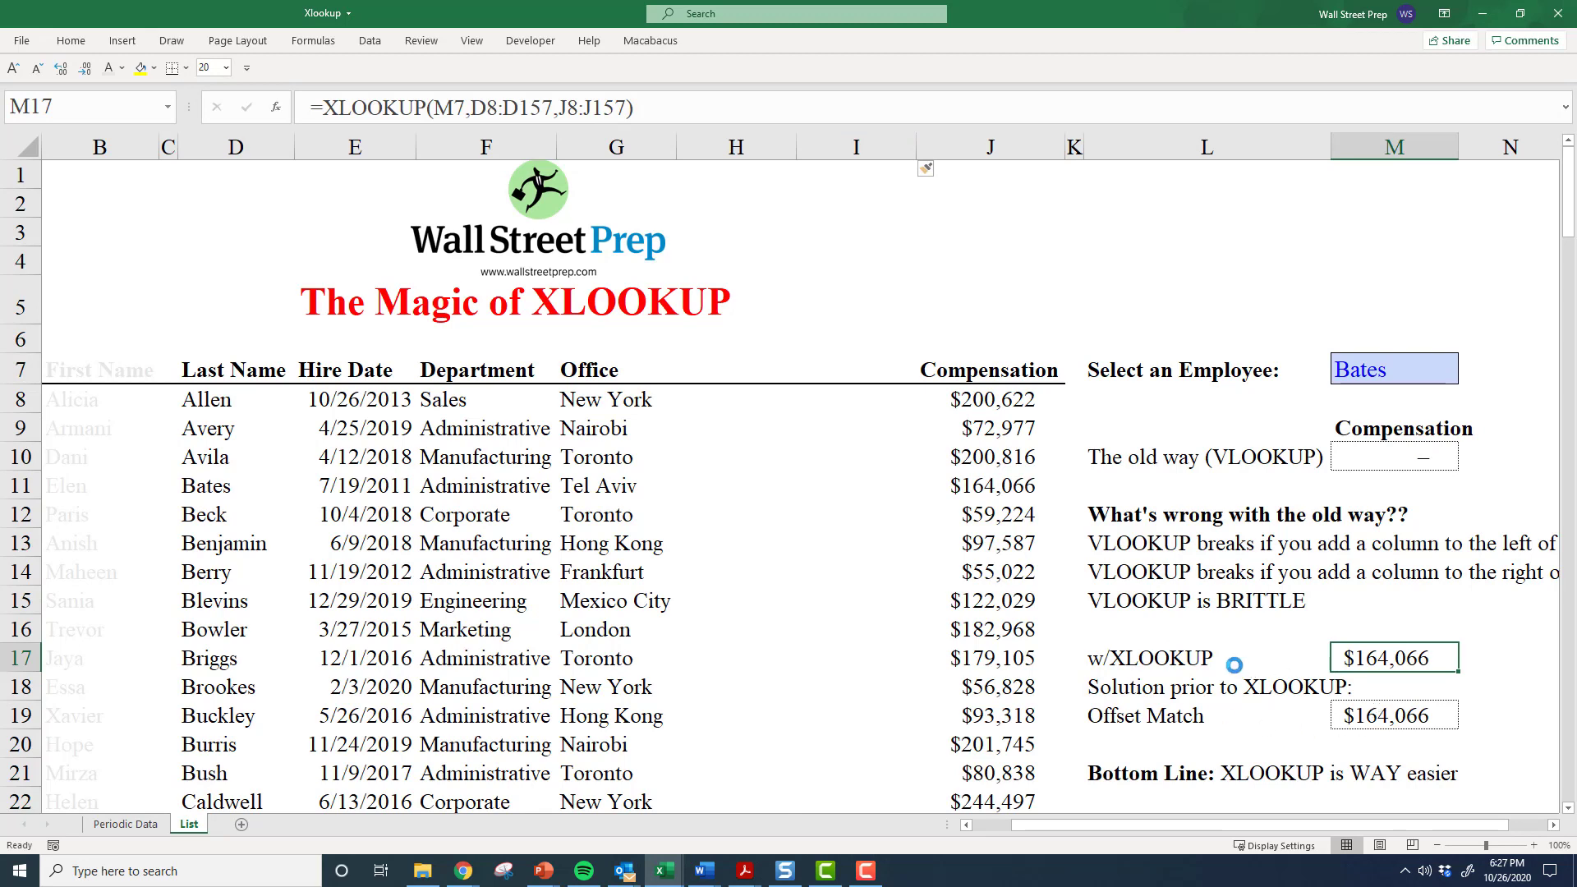
key(ctrl+z)
click(1282, 726)
key(F2)
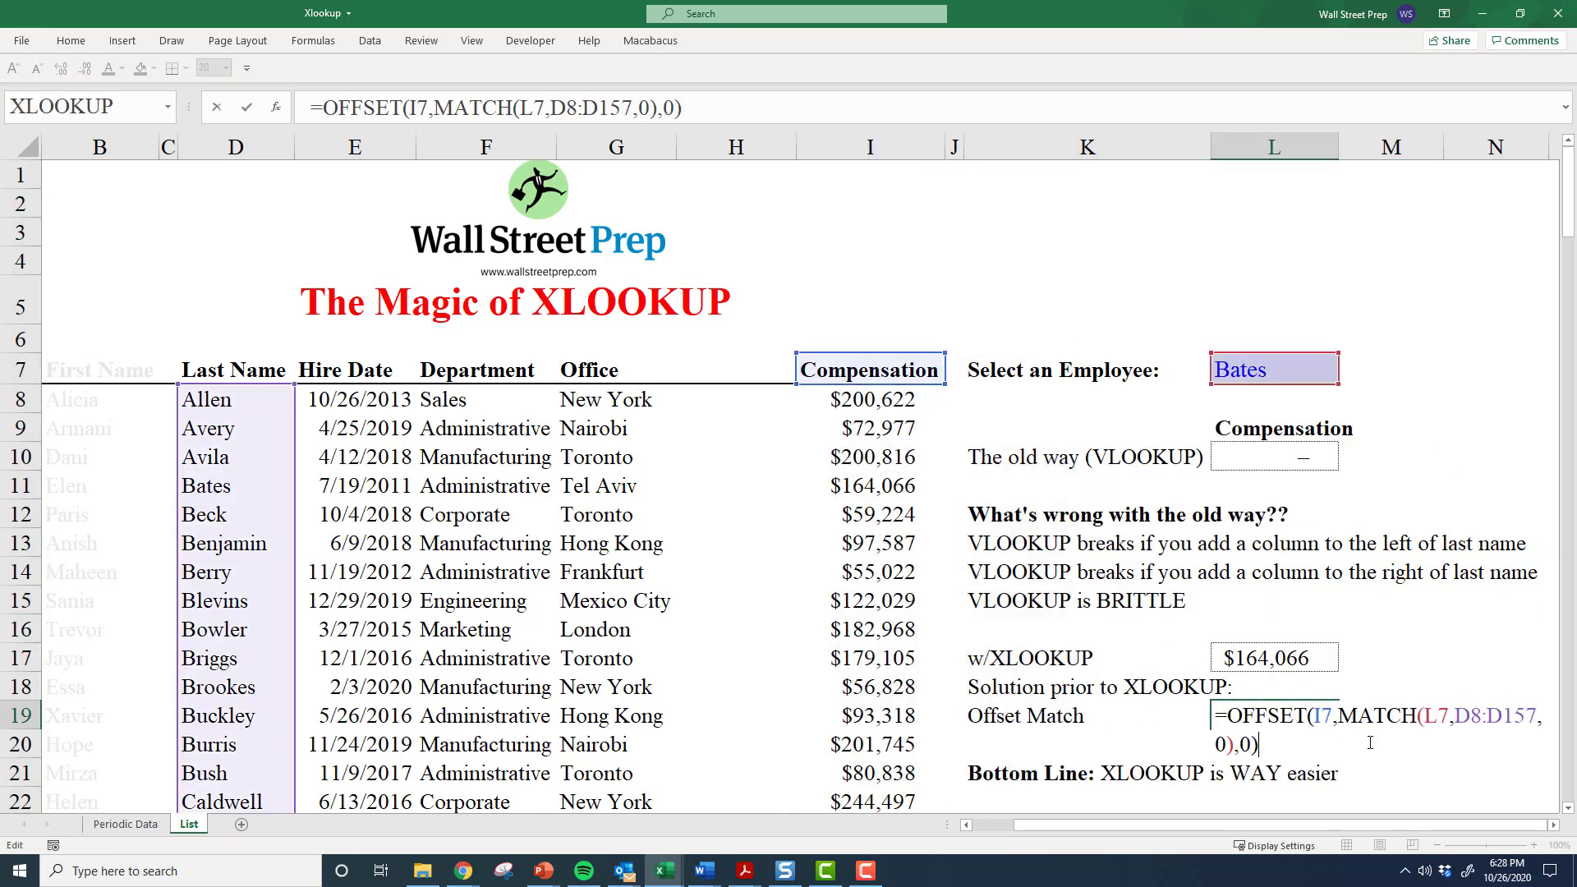
key(Escape)
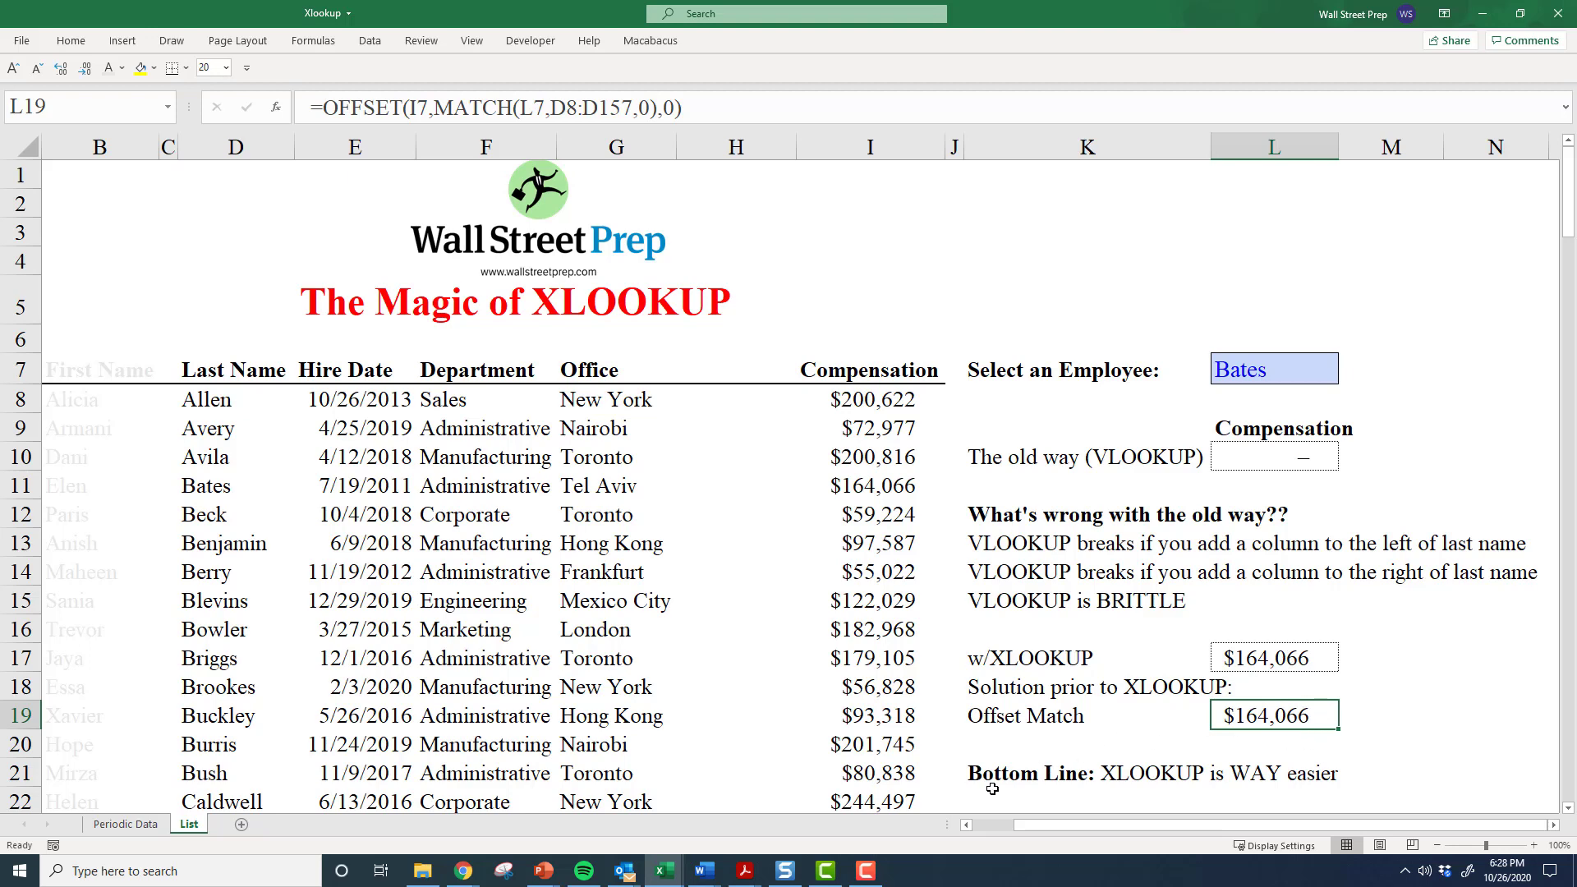
click(1245, 462)
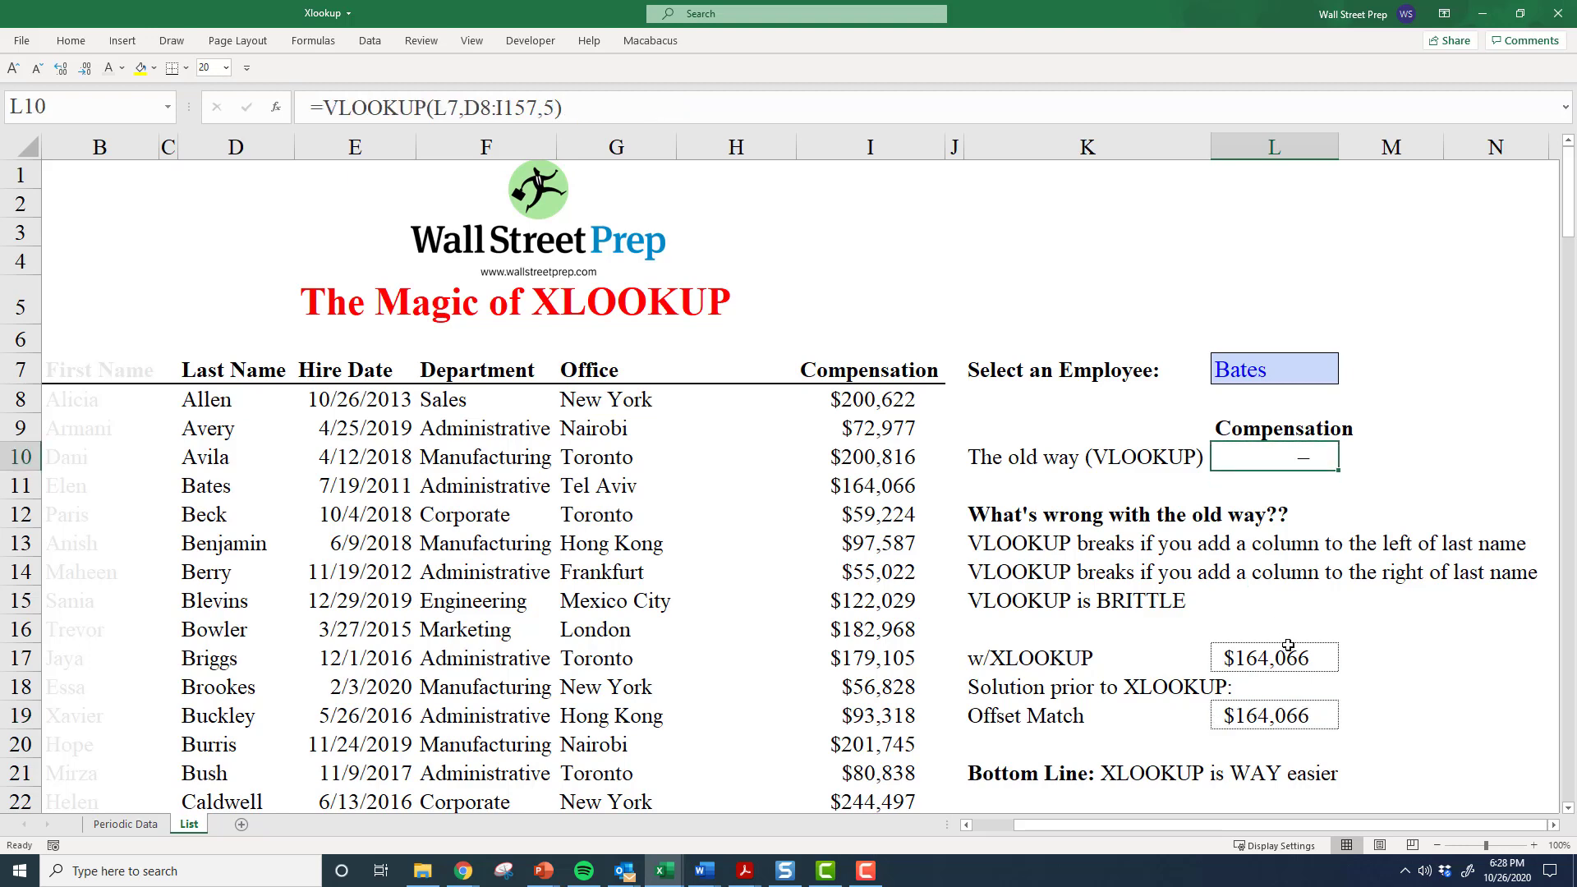
click(1277, 661)
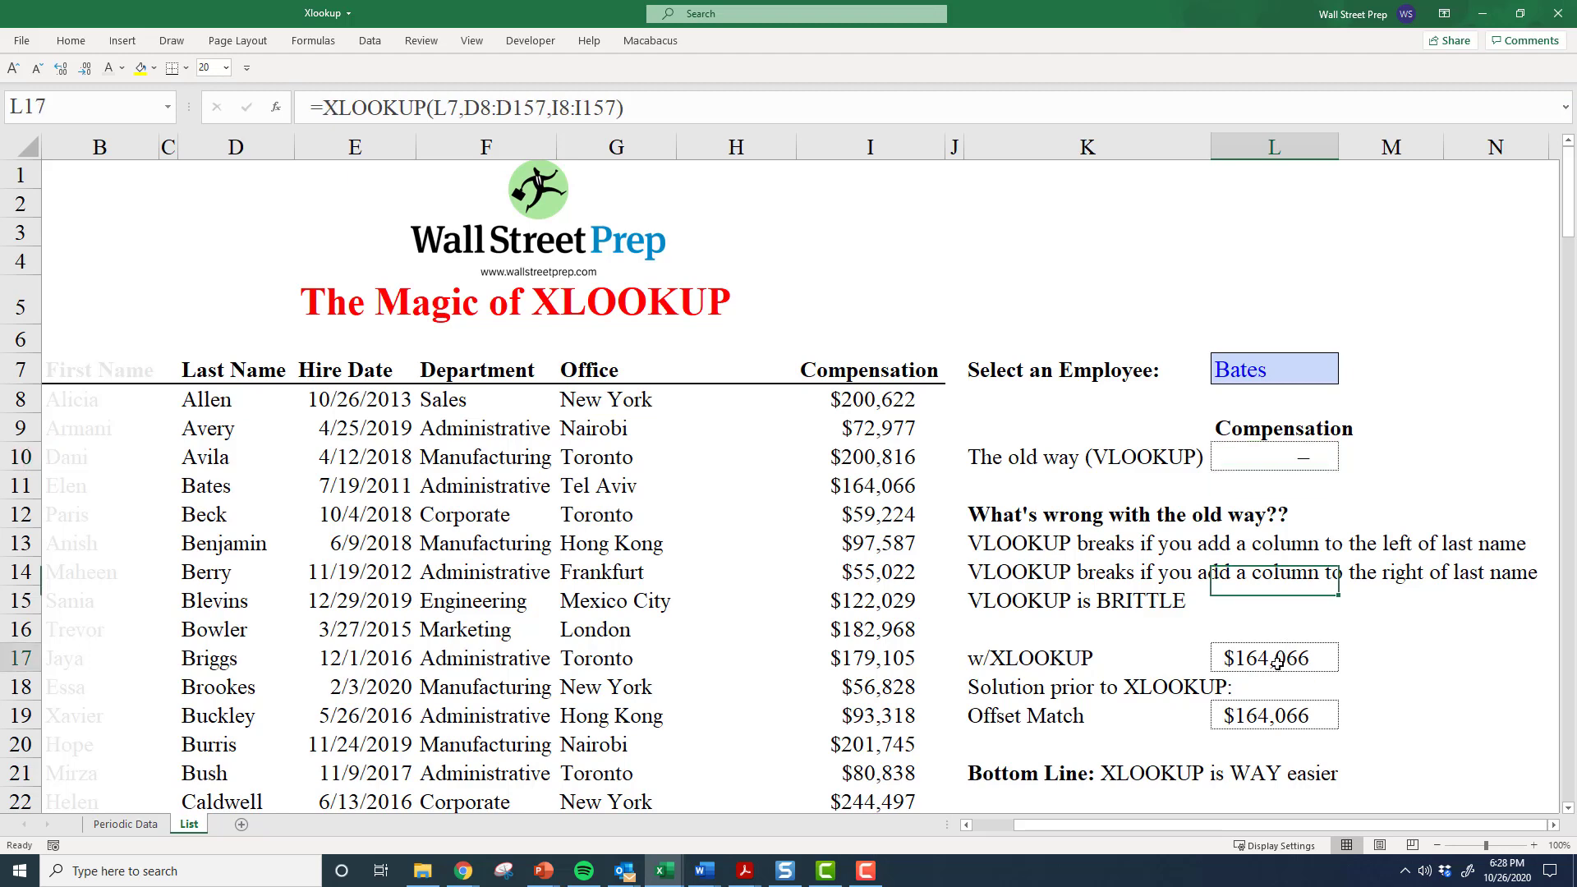
double_click(1278, 661)
key(Escape)
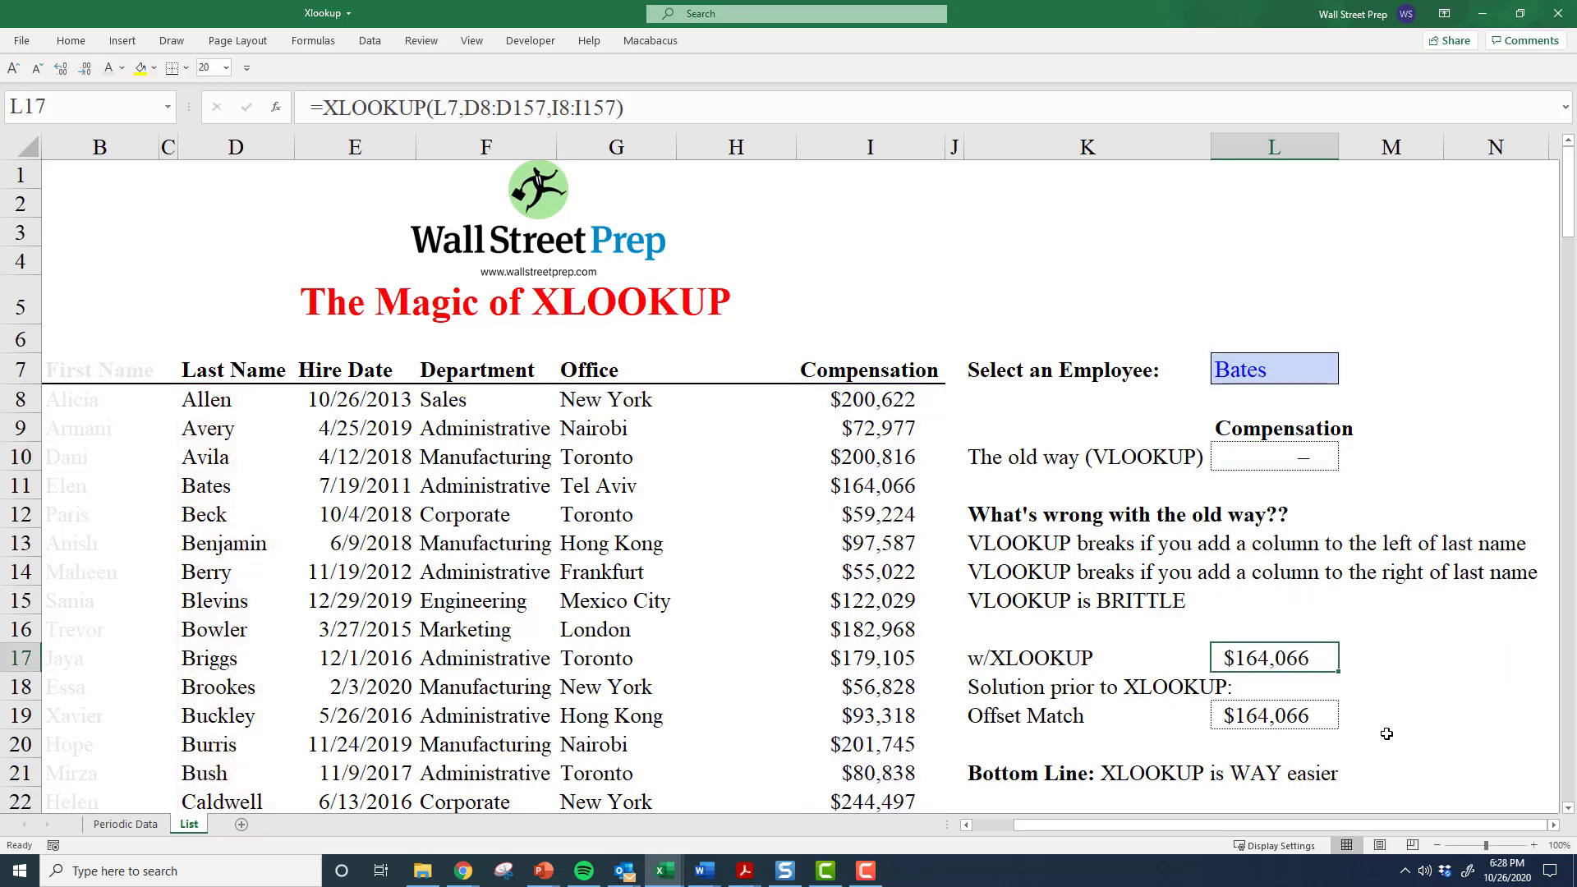
click(1285, 719)
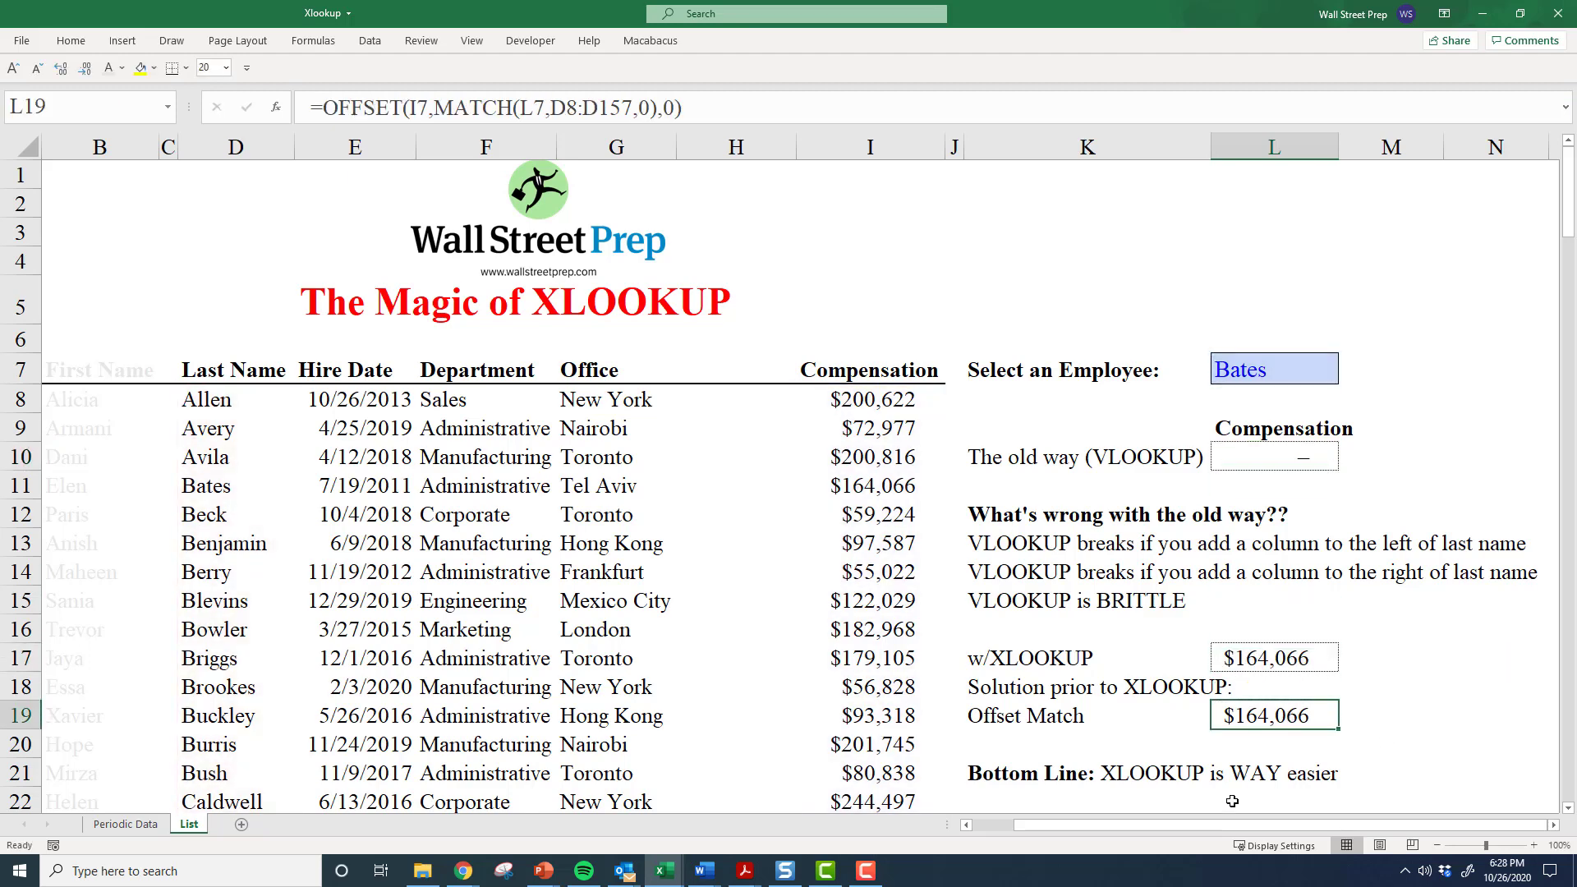